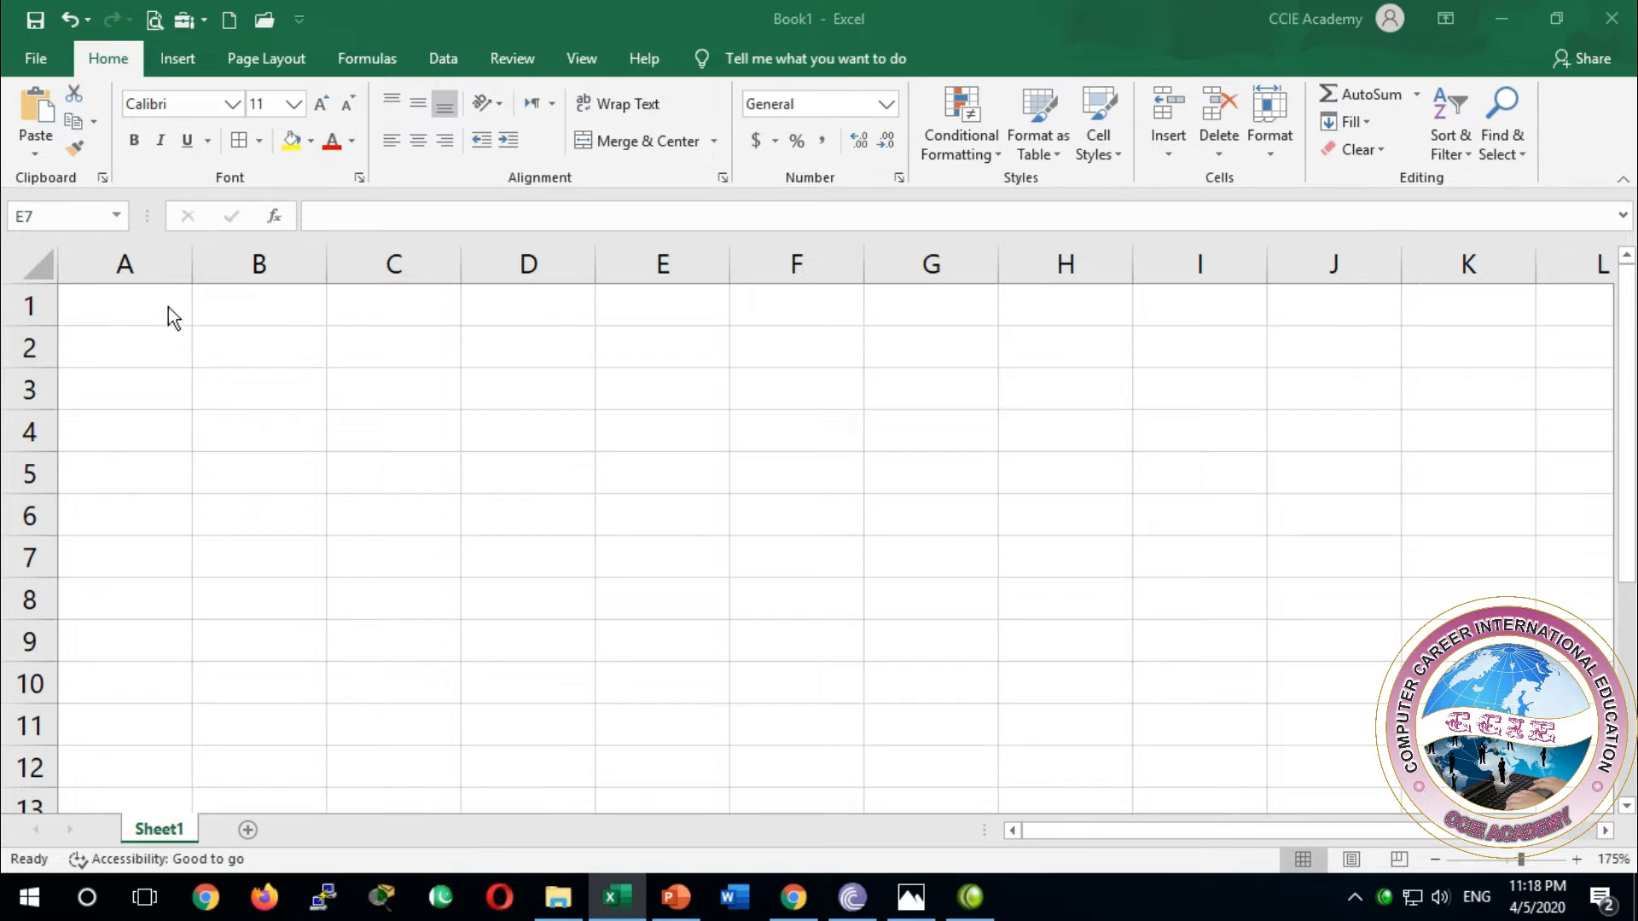
Enter the column headers Name and Windows in cells A1 and B1
{"action": "left_click", "coordinate": [204, 337]}
{"action": "left_click", "coordinate": [132, 304]}
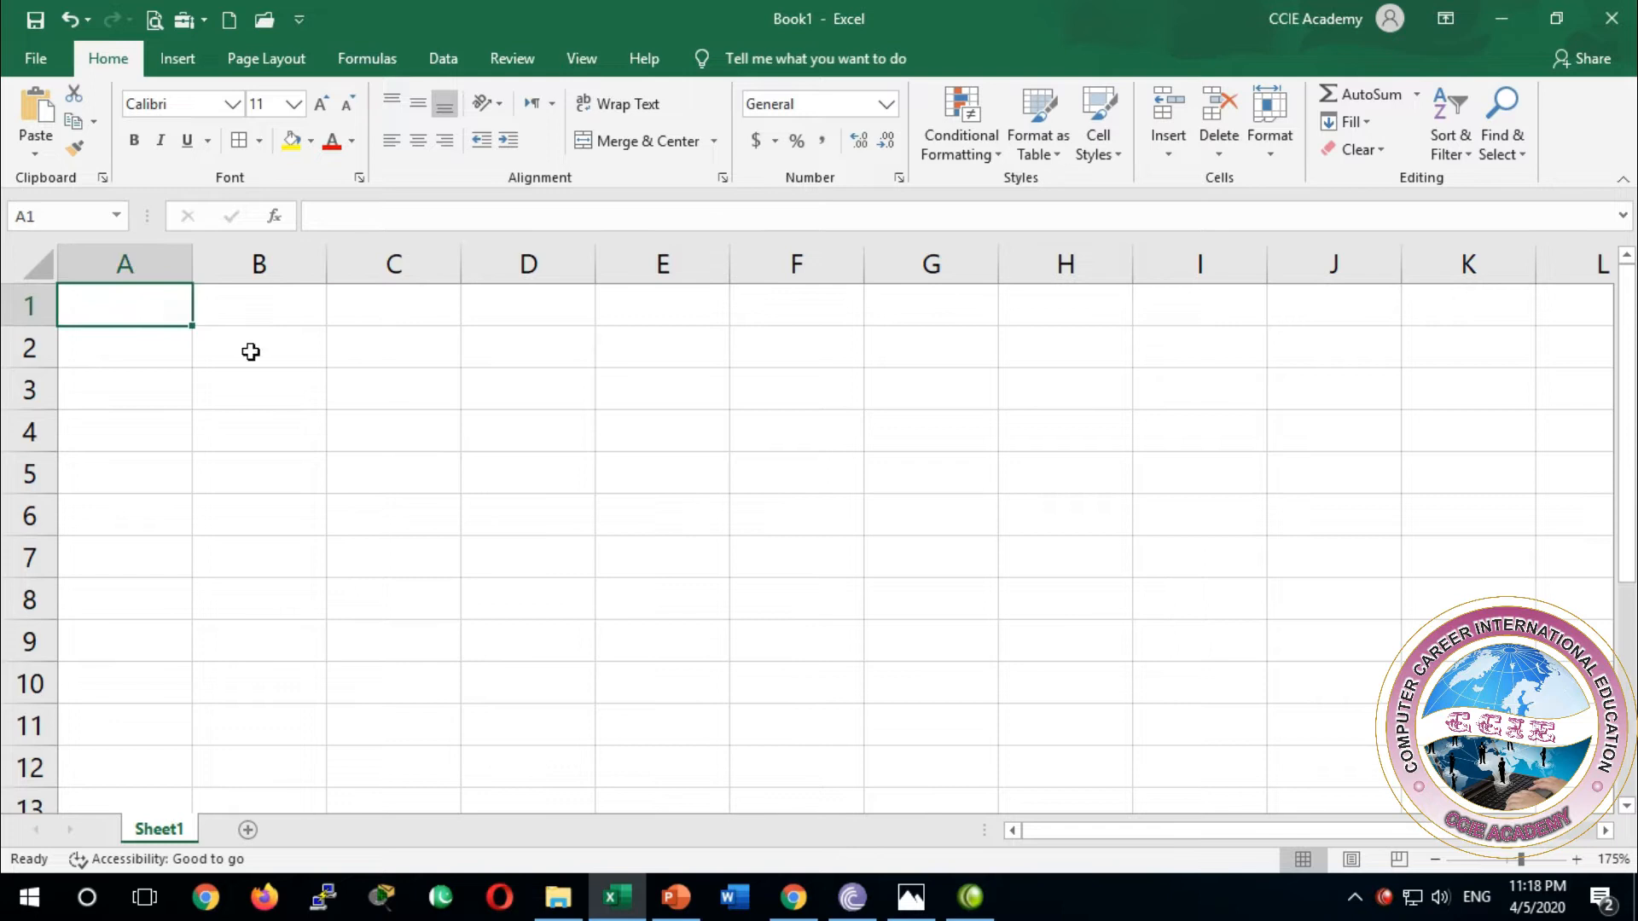
{"action": "type", "text": "Name"}
{"action": "key", "text": "Tab"}
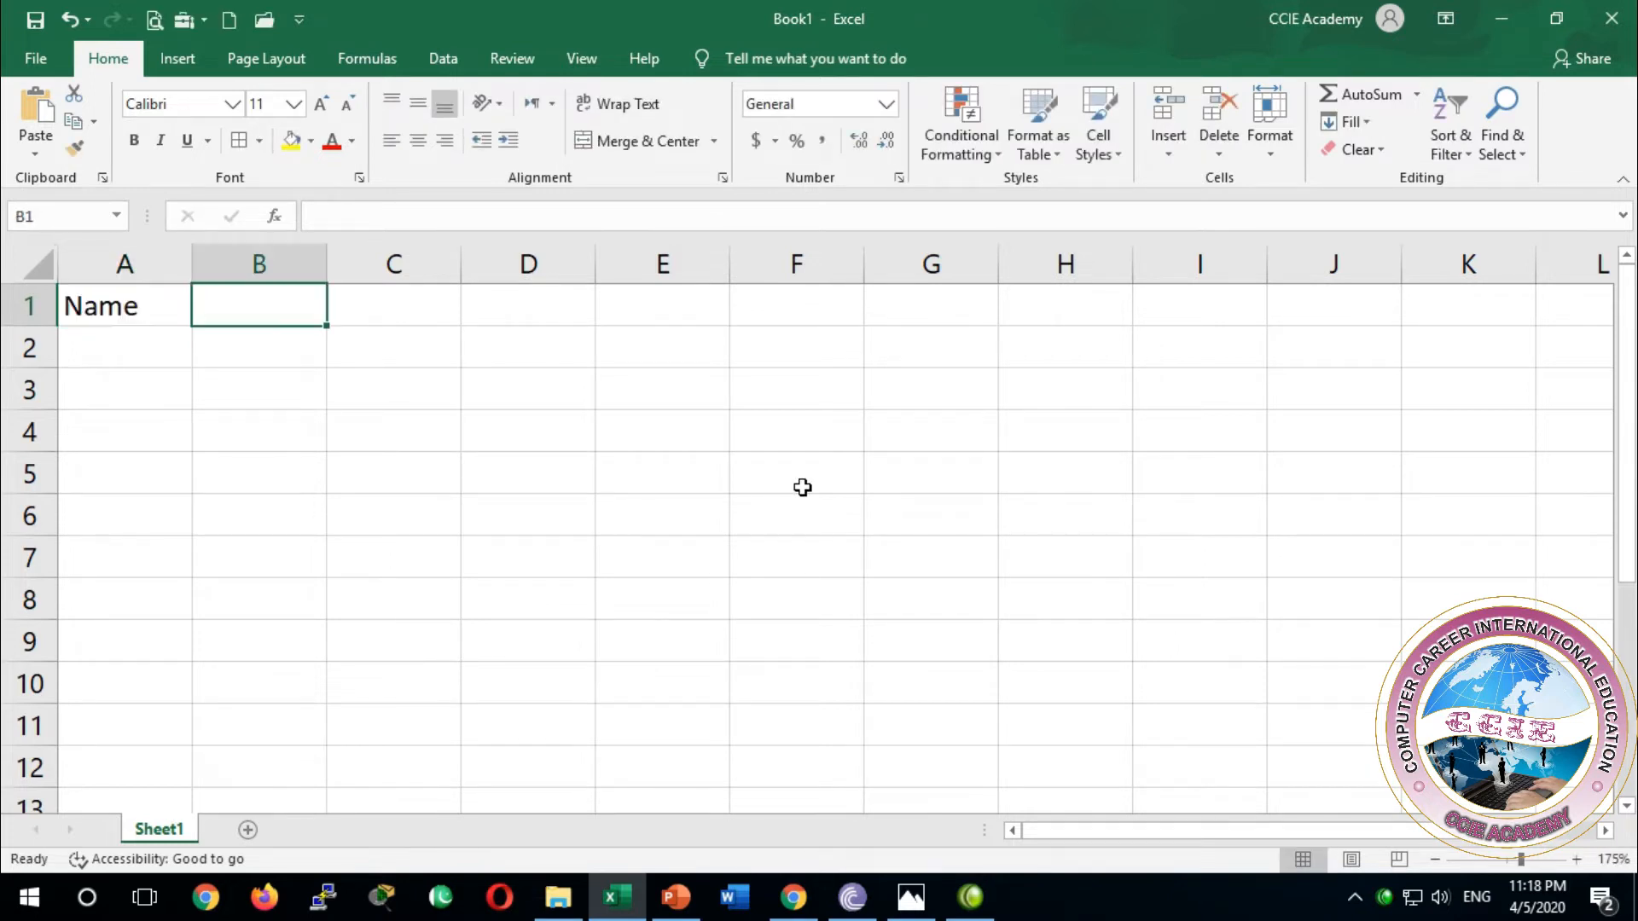
{"action": "type", "text": "Windowd"}
{"action": "key", "text": "BackSpace"}
{"action": "type", "text": "s"}
{"action": "key", "text": "Tab"}
Enter the column headers MS Word, MS Excel and Total in cells C1 to E1
{"action": "type", "text": "MW"}
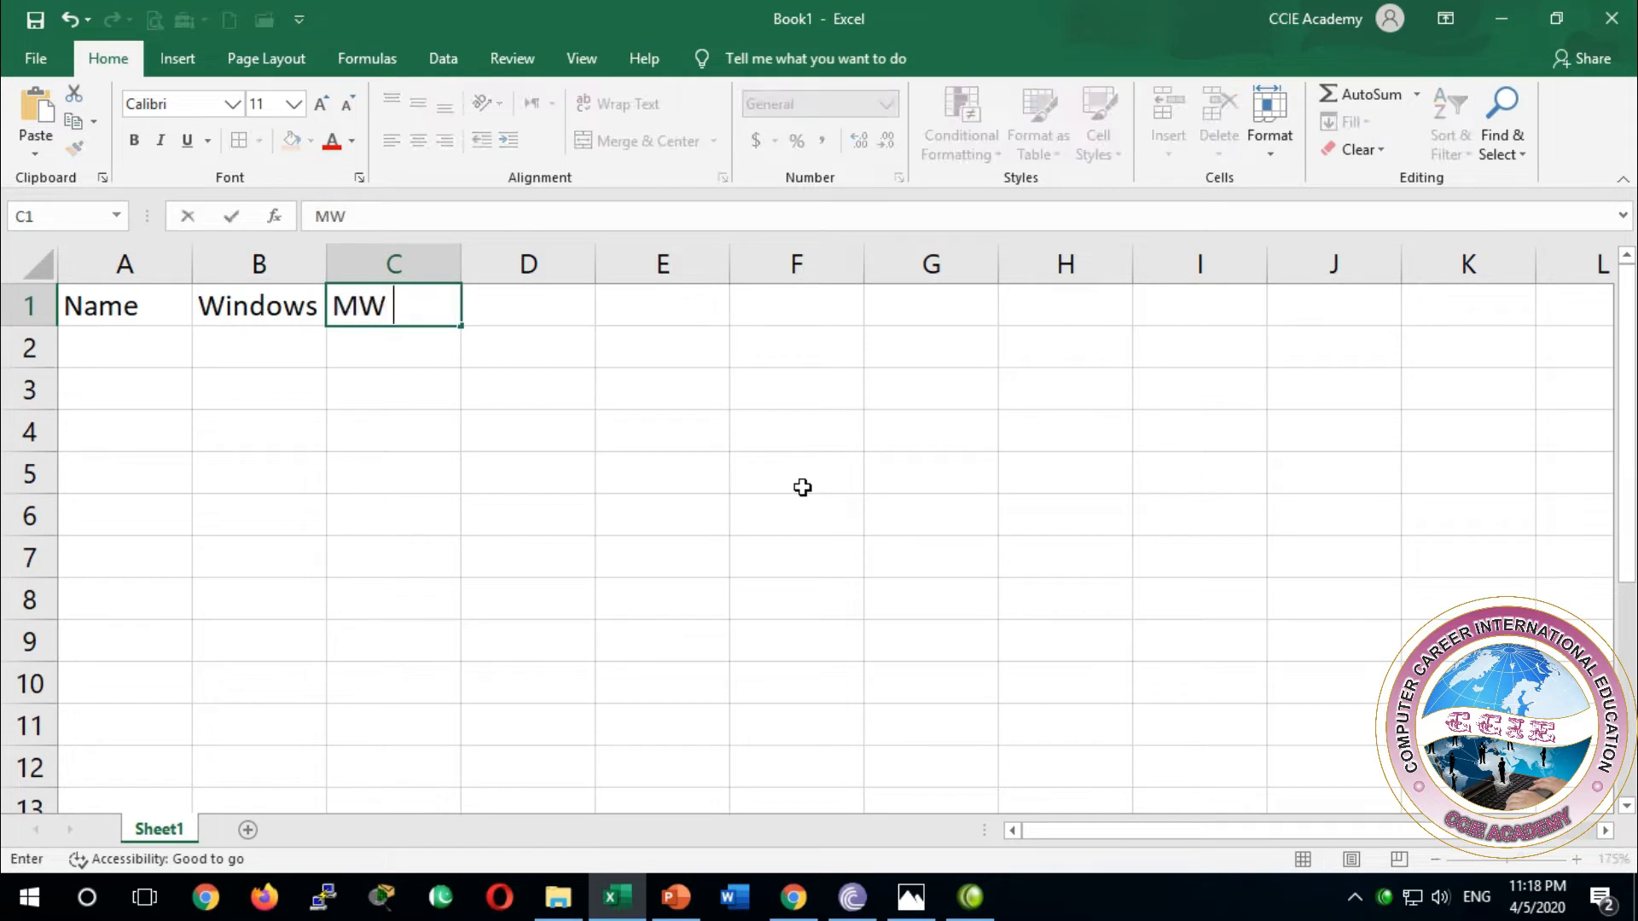
{"action": "key", "text": "BackSpace"}
{"action": "type", "text": "S Word"}
{"action": "key", "text": "Tab"}
{"action": "type", "text": "MS Excel"}
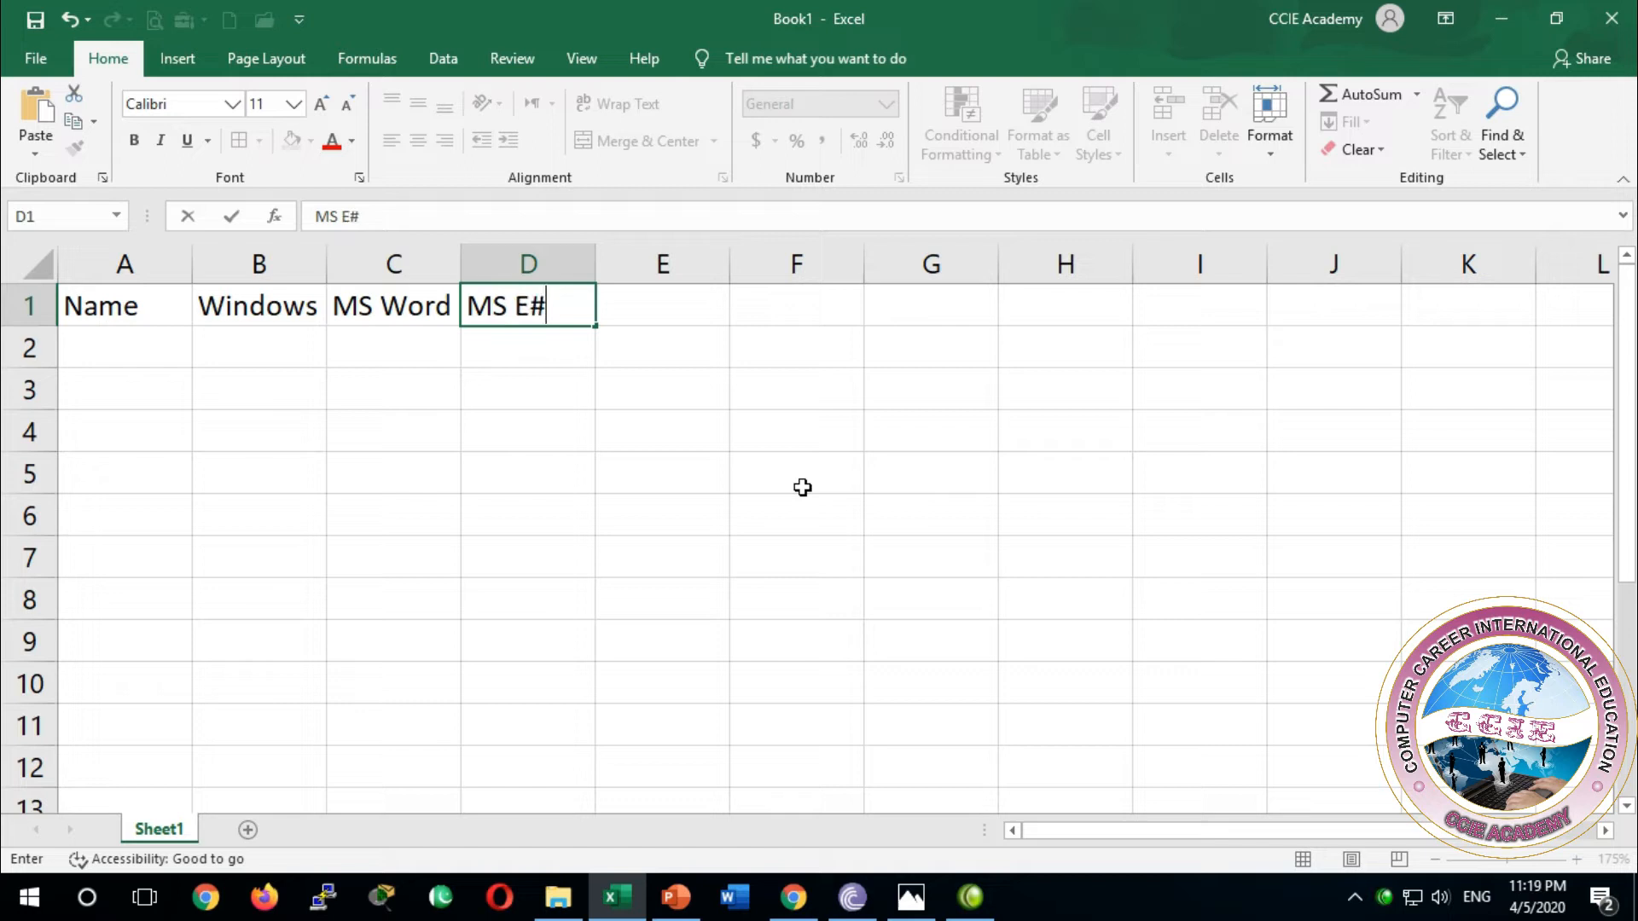
{"action": "key", "text": "Tab"}
{"action": "type", "text": "Total"}
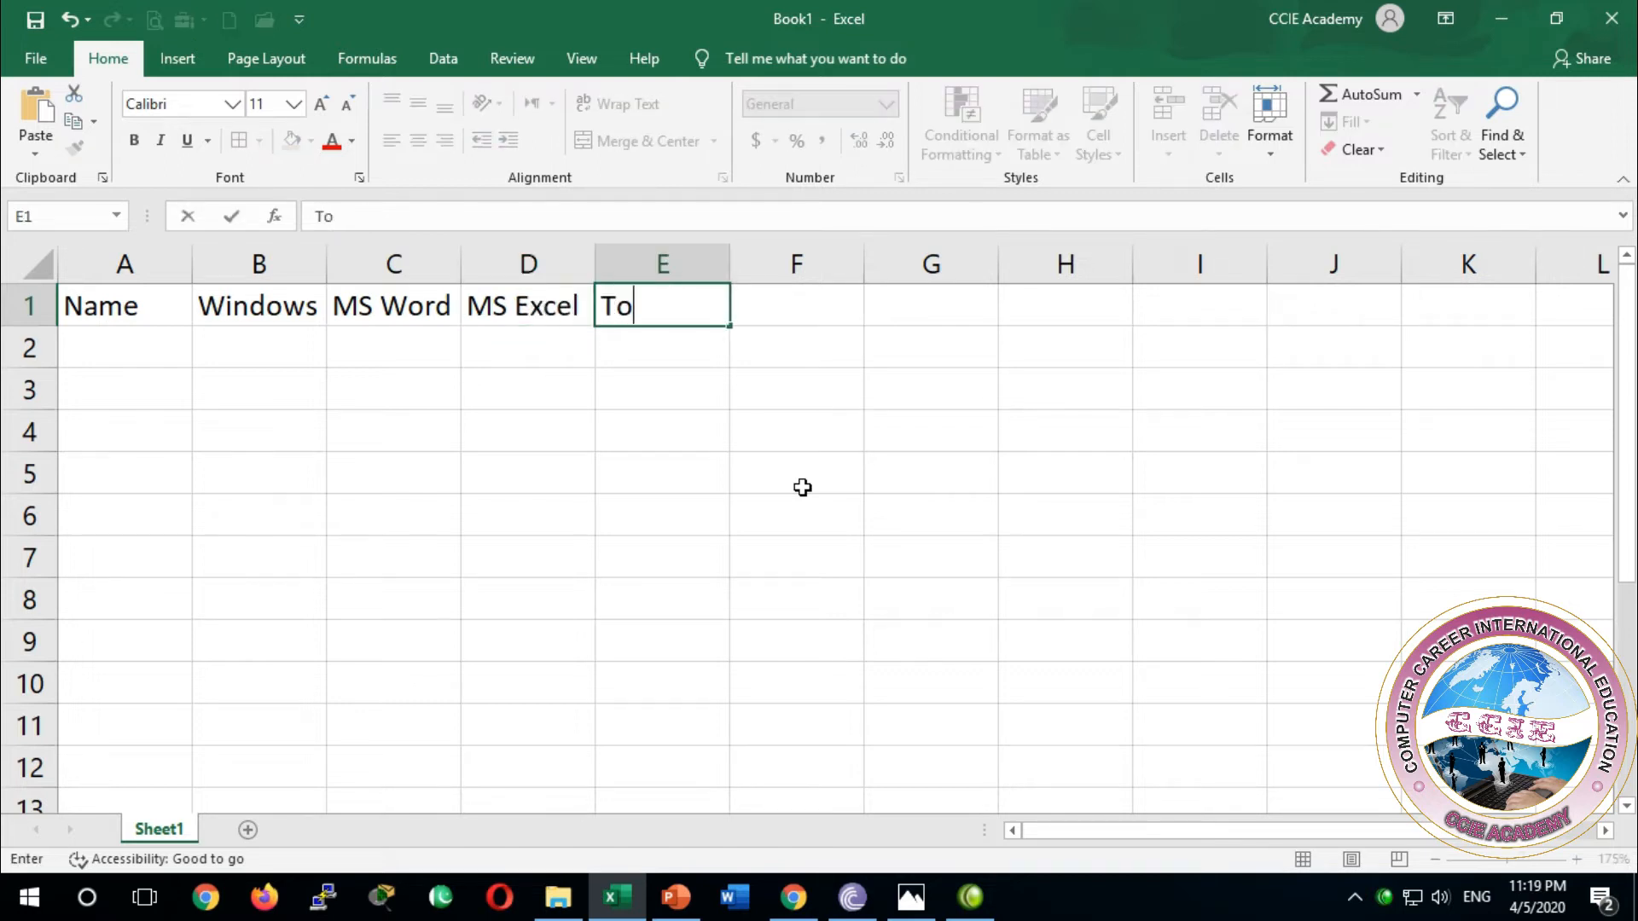
{"action": "key", "text": "Return"}
Fill row 2 with the first student's name and the marks 80, 70 and 85
{"action": "type", "text": "Imran"}
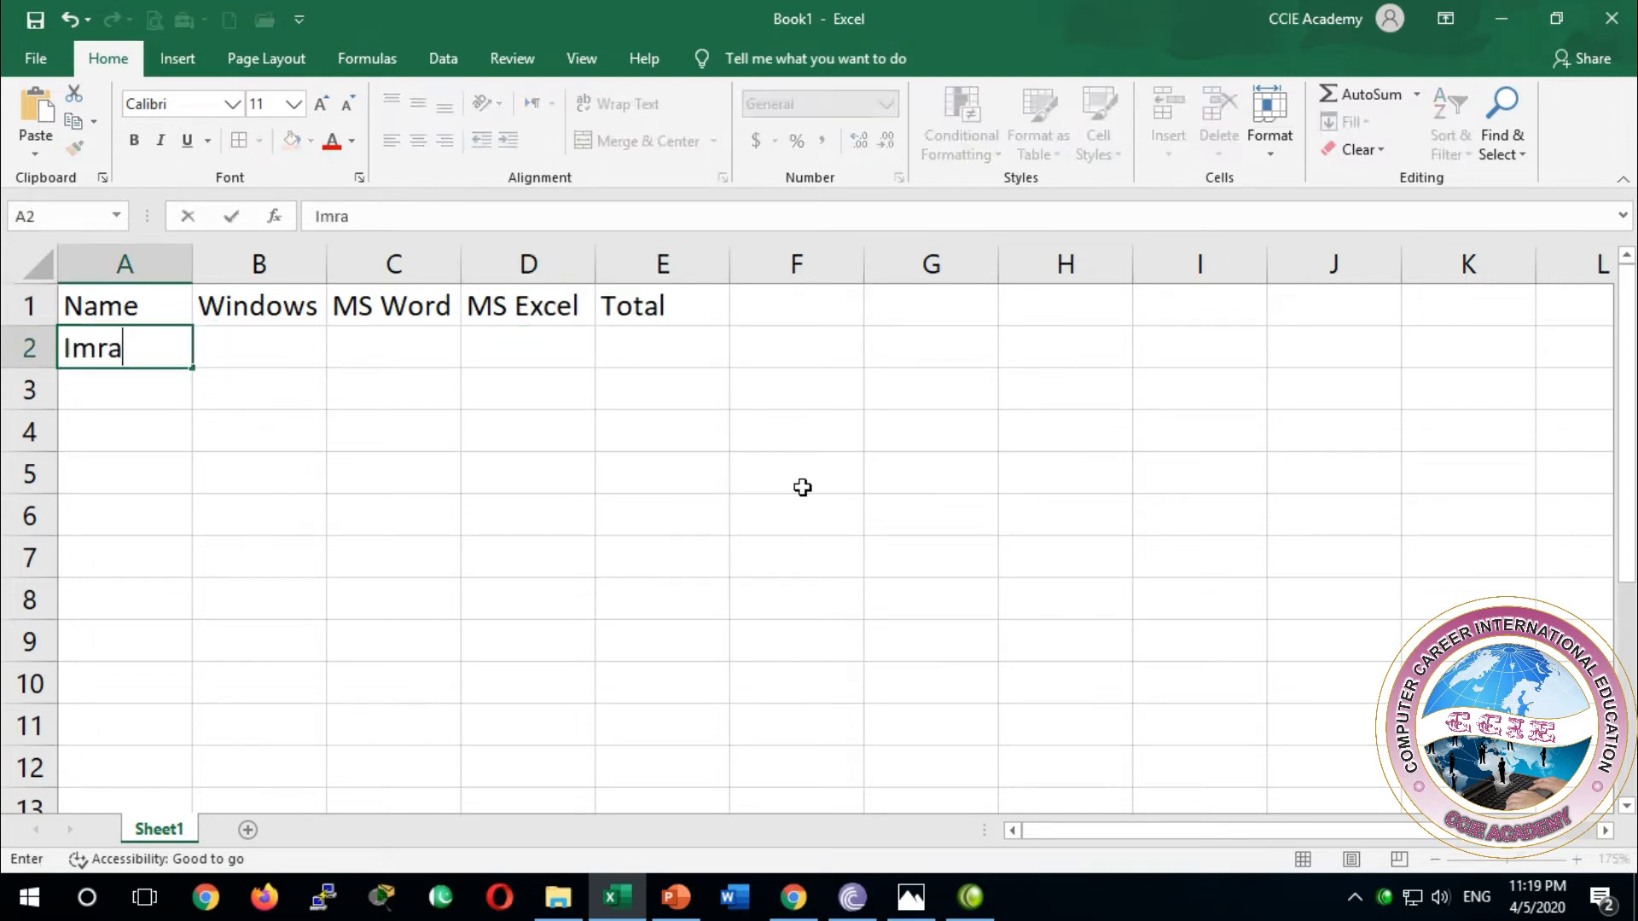
{"action": "key", "text": "Tab"}
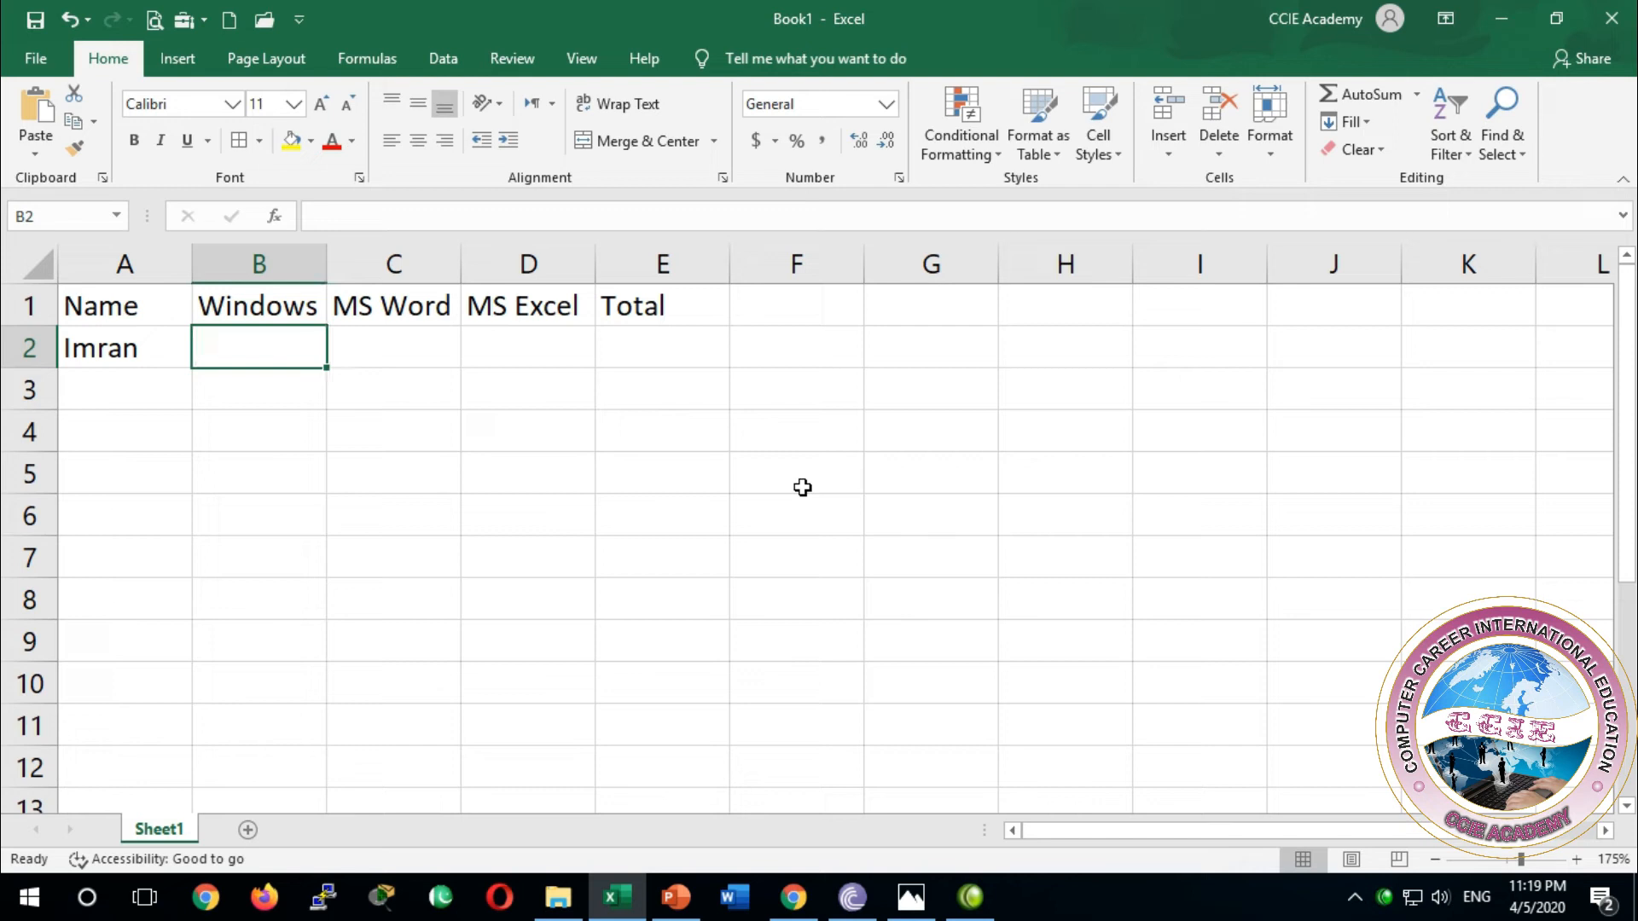
{"action": "type", "text": "80"}
{"action": "key", "text": "Tab"}
{"action": "type", "text": "70"}
{"action": "key", "text": "Tab"}
{"action": "type", "text": "85"}
{"action": "key", "text": "Return"}
Fill row 3 with the second student's name and the marks 88, 77 and 99
{"action": "type", "text": "Aimal"}
{"action": "key", "text": "Tab"}
{"action": "type", "text": "88"}
{"action": "key", "text": "Tab"}
{"action": "type", "text": "77"}
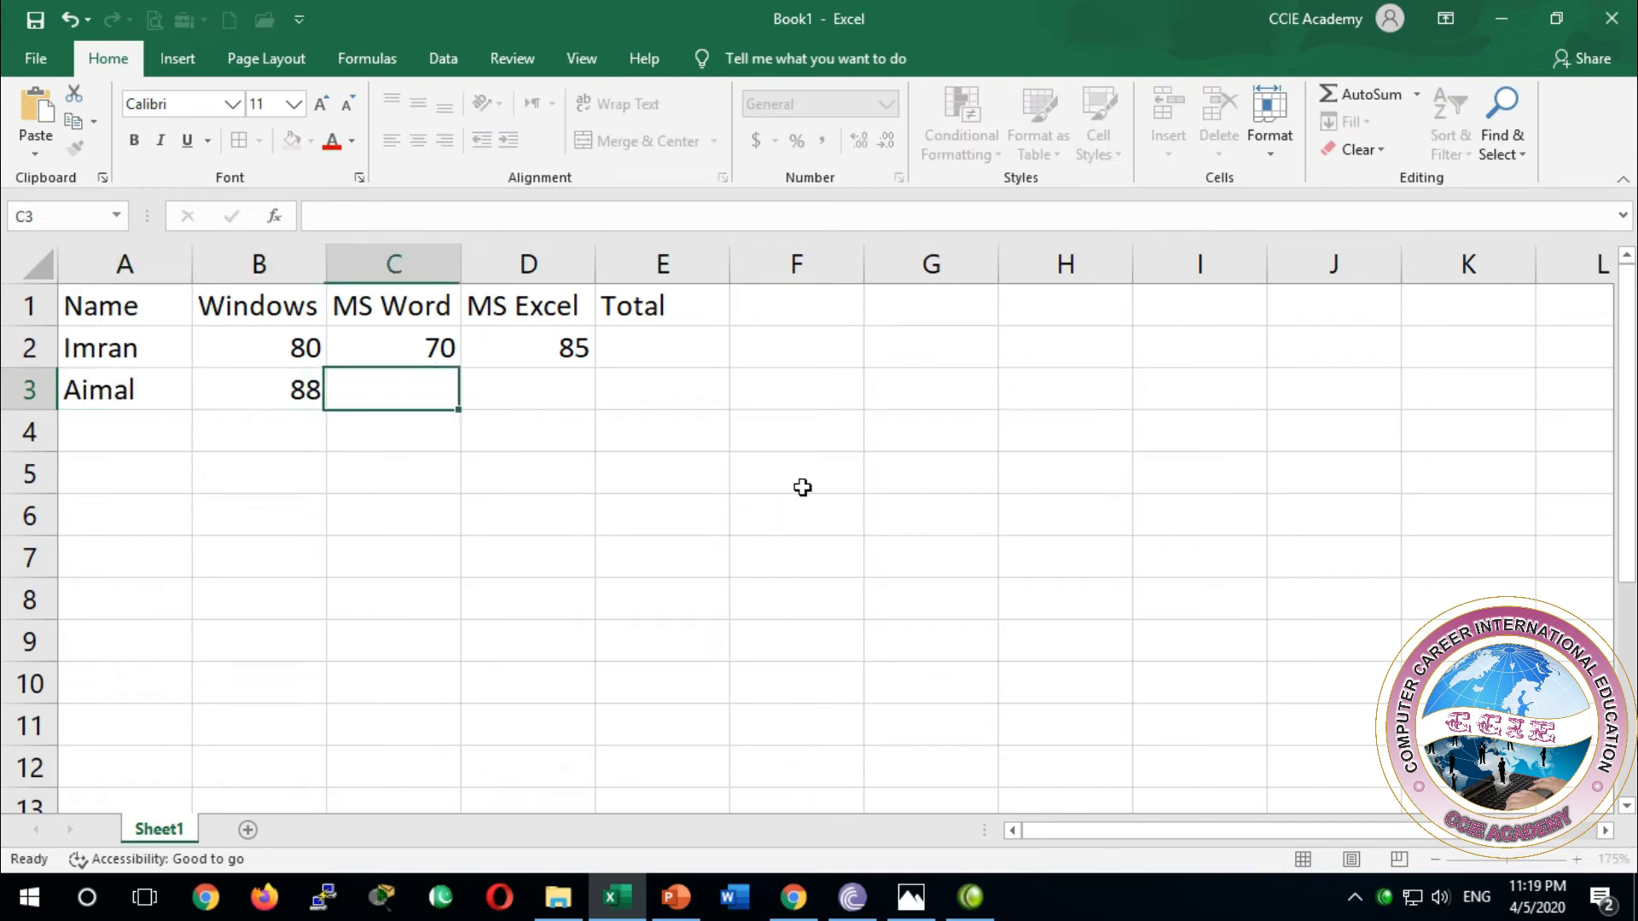
{"action": "key", "text": "Tab"}
{"action": "type", "text": "99"}
{"action": "key", "text": "Return"}
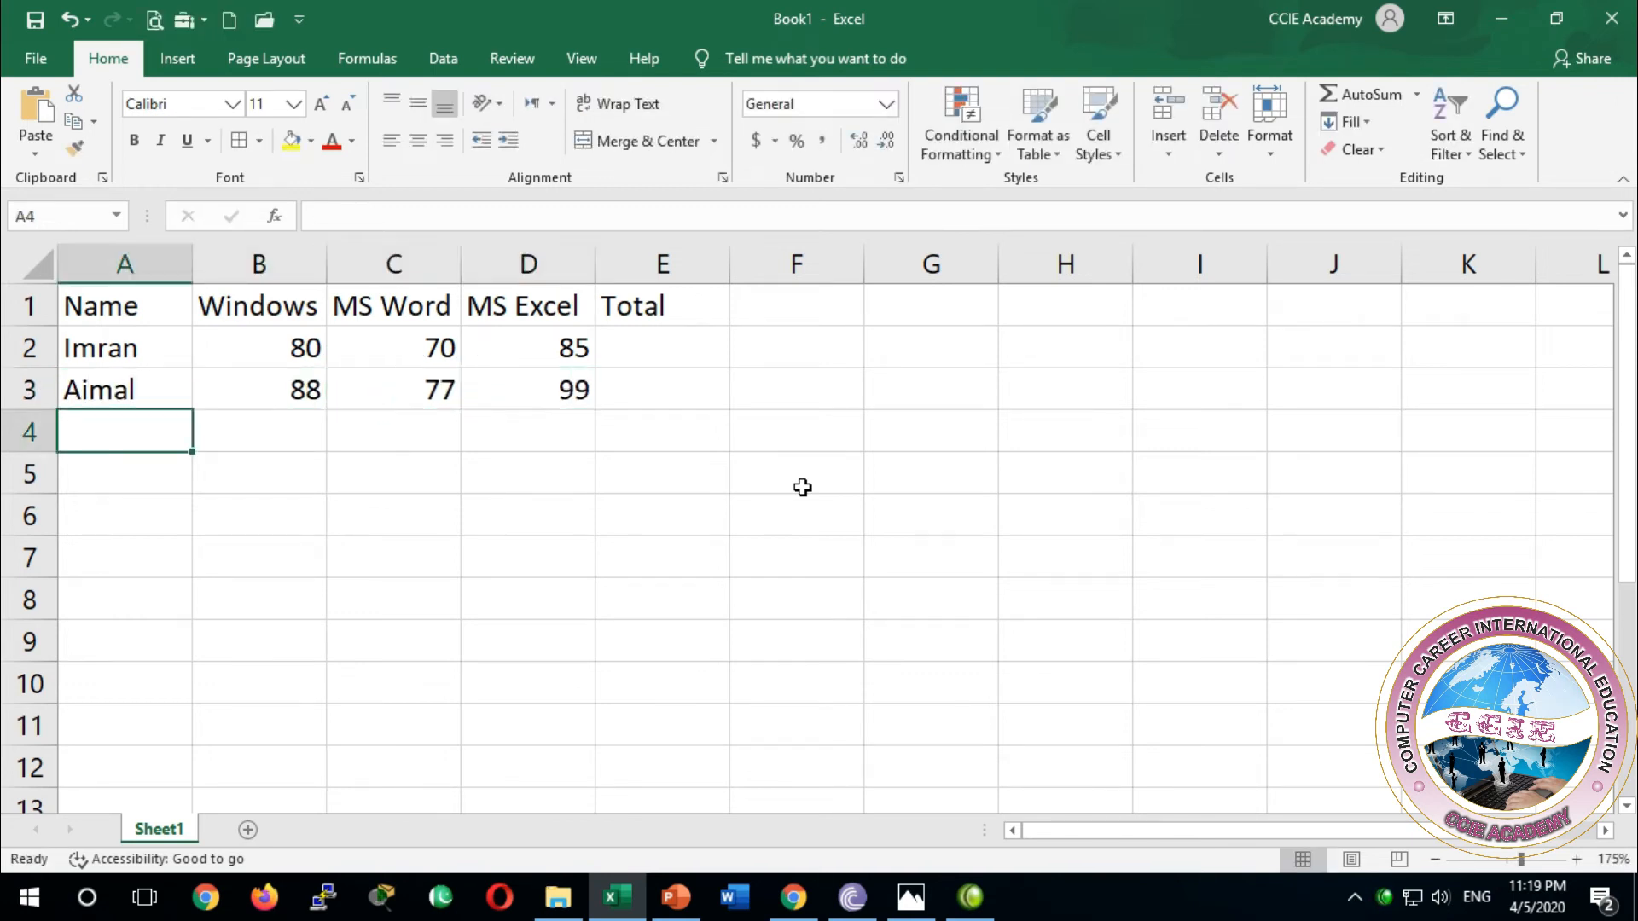
Fill row 4 with the third student's name and the marks 80, 70 and 80
{"action": "type", "text": "Ajmal"}
{"action": "key", "text": "Tab"}
{"action": "type", "text": "80"}
{"action": "key", "text": "Tab"}
{"action": "type", "text": "70"}
{"action": "key", "text": "Tab"}
{"action": "type", "text": "80"}
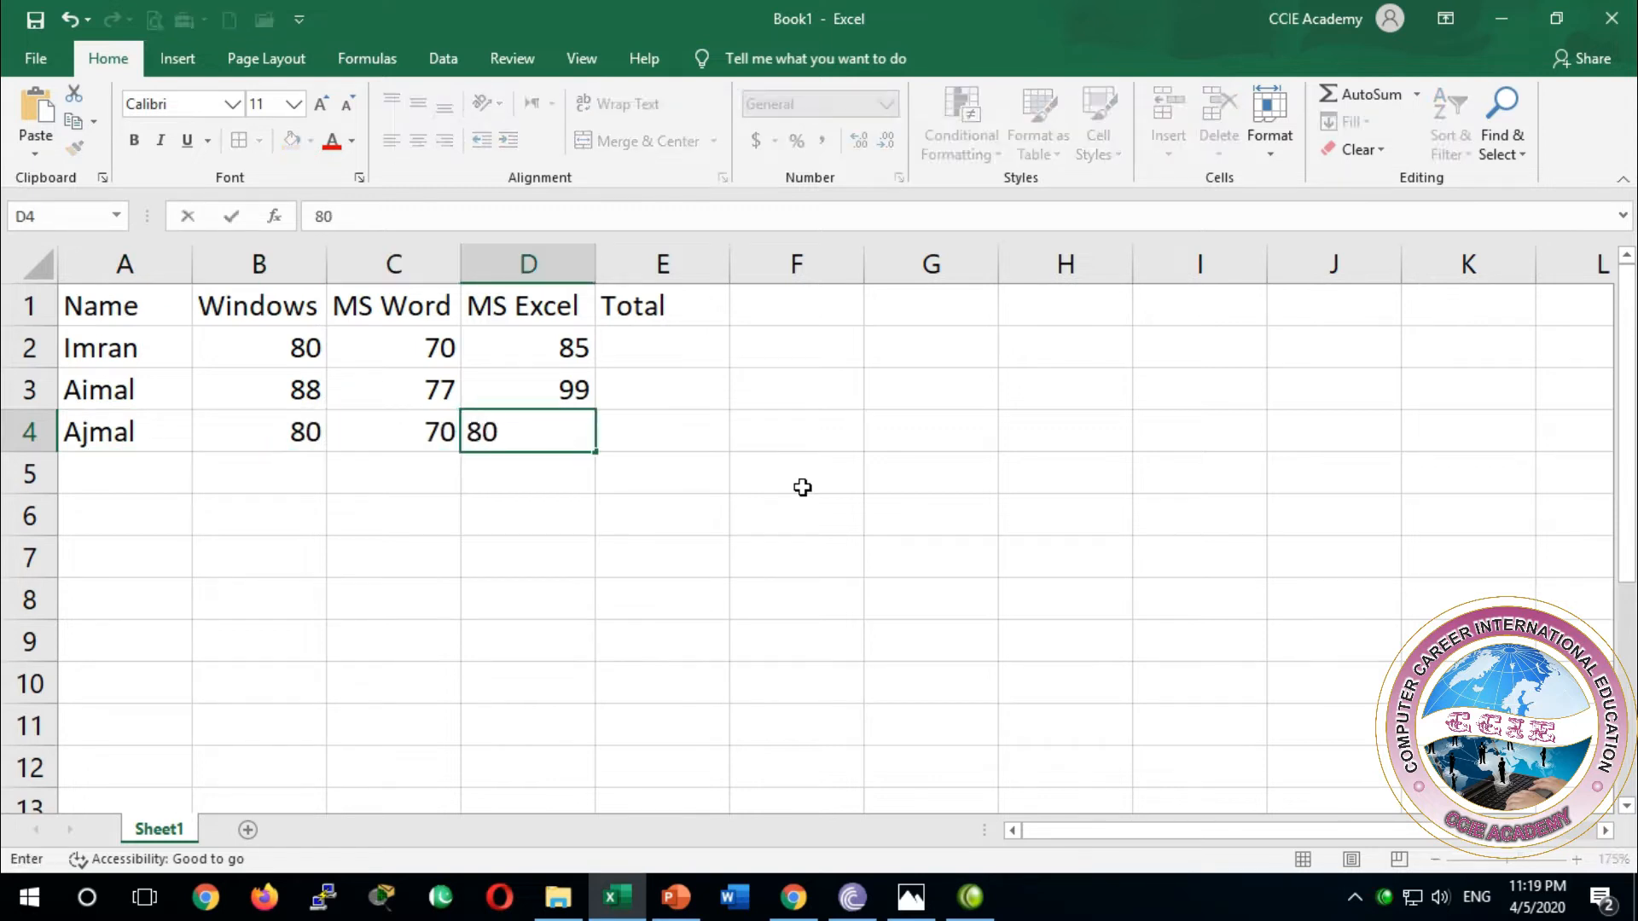
{"action": "key", "text": "Return"}
Total the first student's marks in E2 with AutoSum over B2:D2
{"action": "key", "text": "Up"}
{"action": "key", "text": "Right"}
{"action": "key", "text": "Right"}
{"action": "key", "text": "Right"}
{"action": "key", "text": "Right"}
{"action": "key", "text": "Up"}
{"action": "key", "text": "Up"}
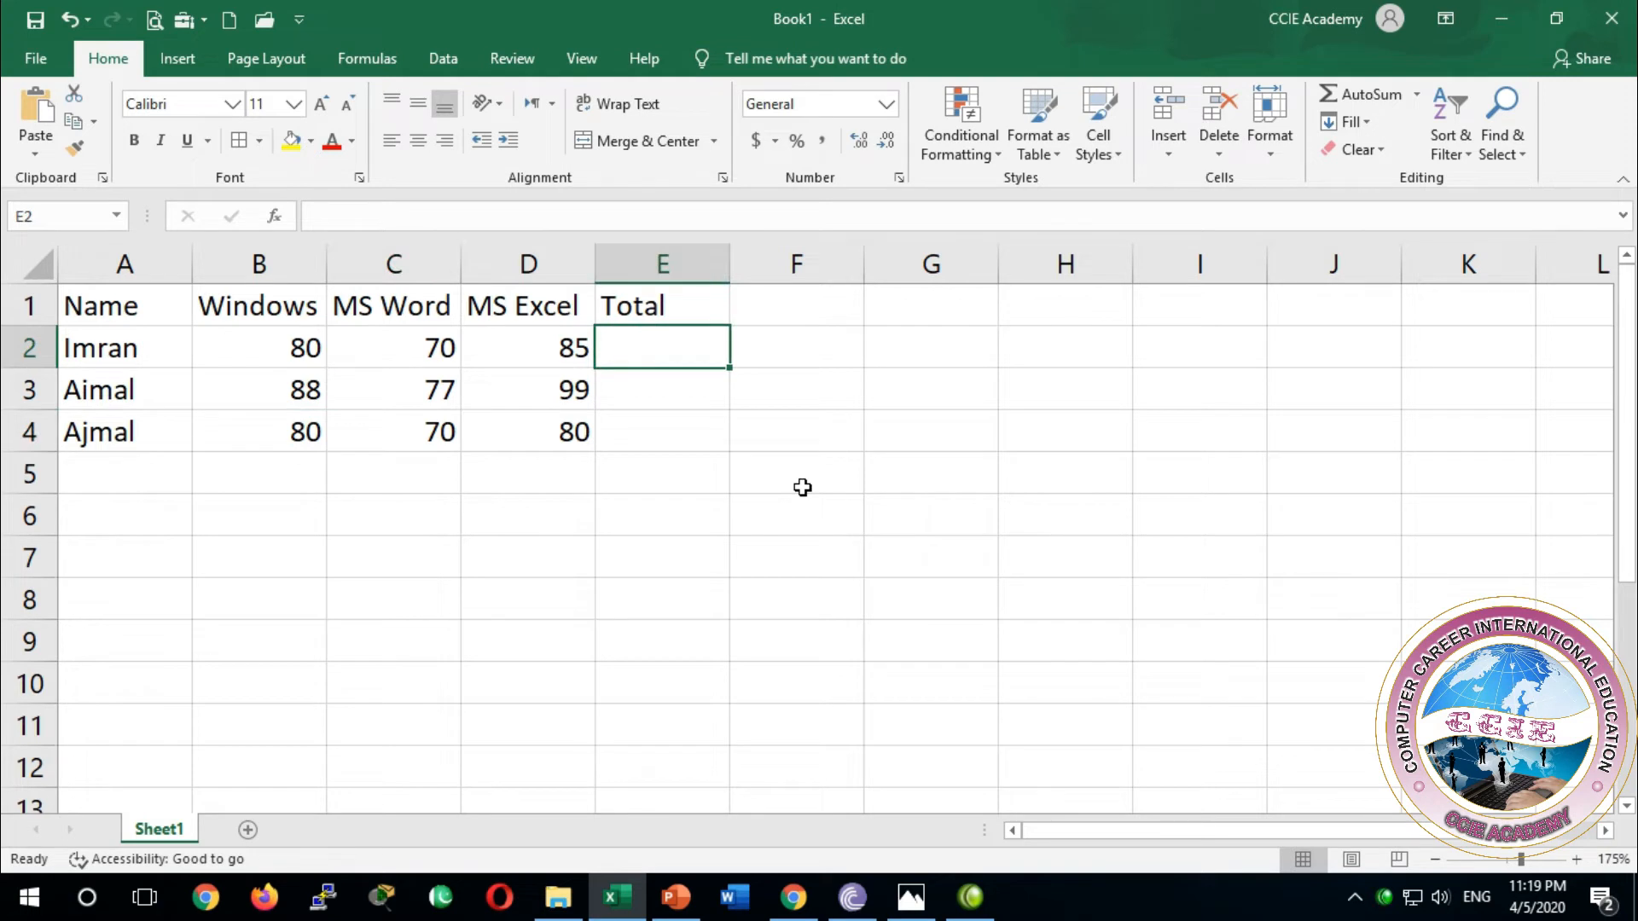
{"action": "left_click", "coordinate": [1342, 89]}
{"action": "key", "text": "Return"}
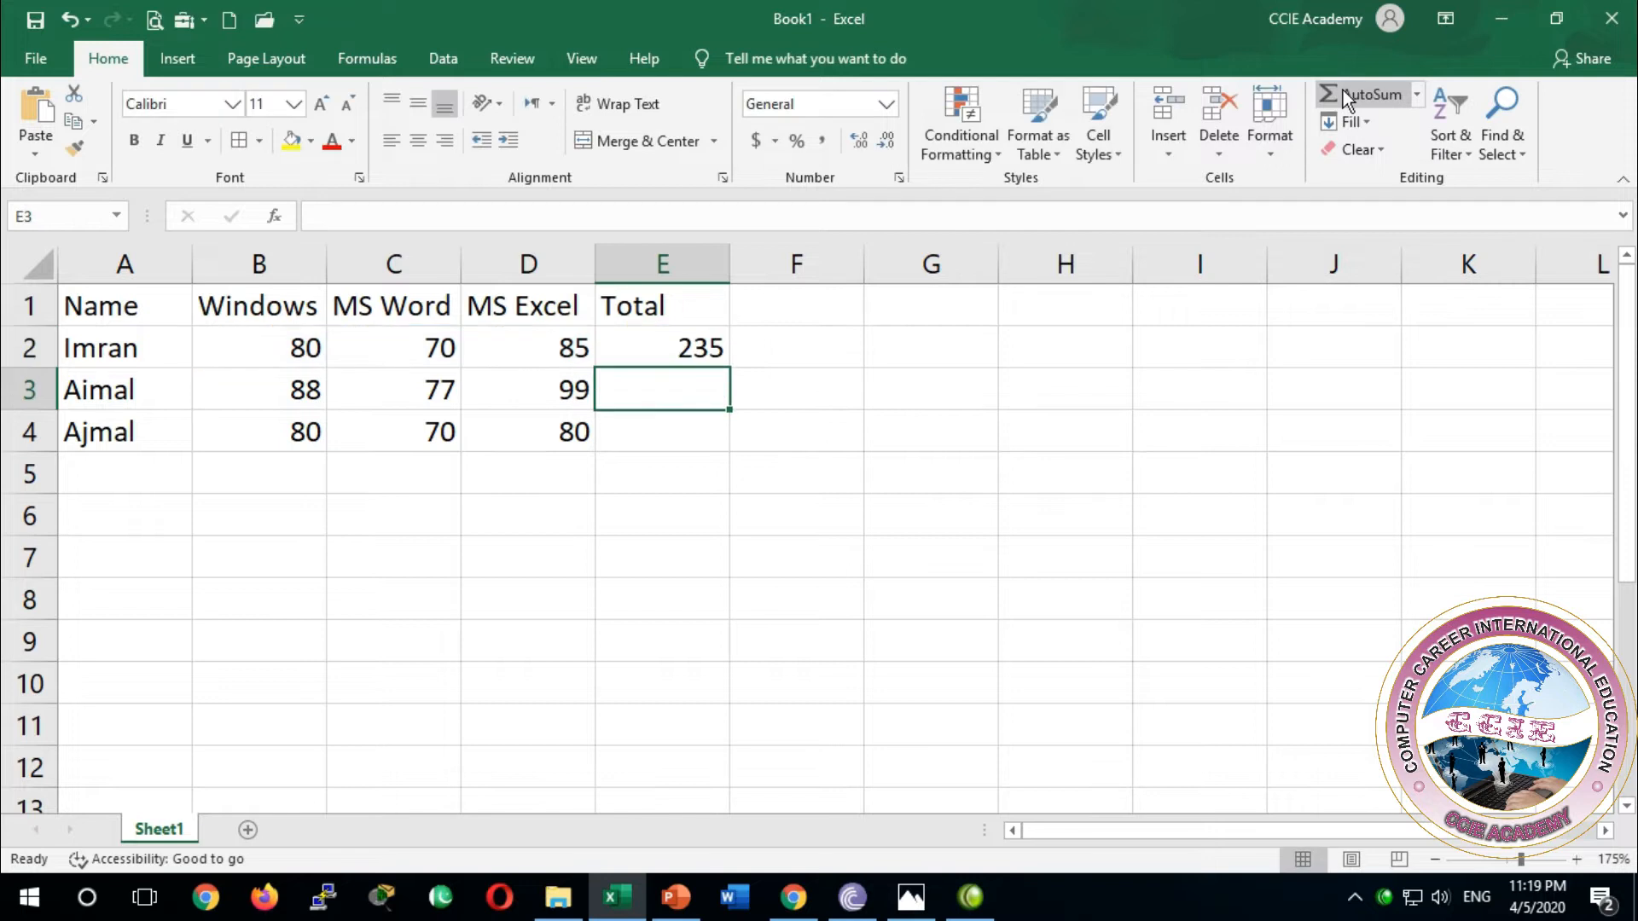
Copy the total formula from E2 down through E4
{"action": "left_click", "coordinate": [682, 352]}
{"action": "left_click_drag", "start_coordinate": [729, 371], "coordinate": [727, 446]}
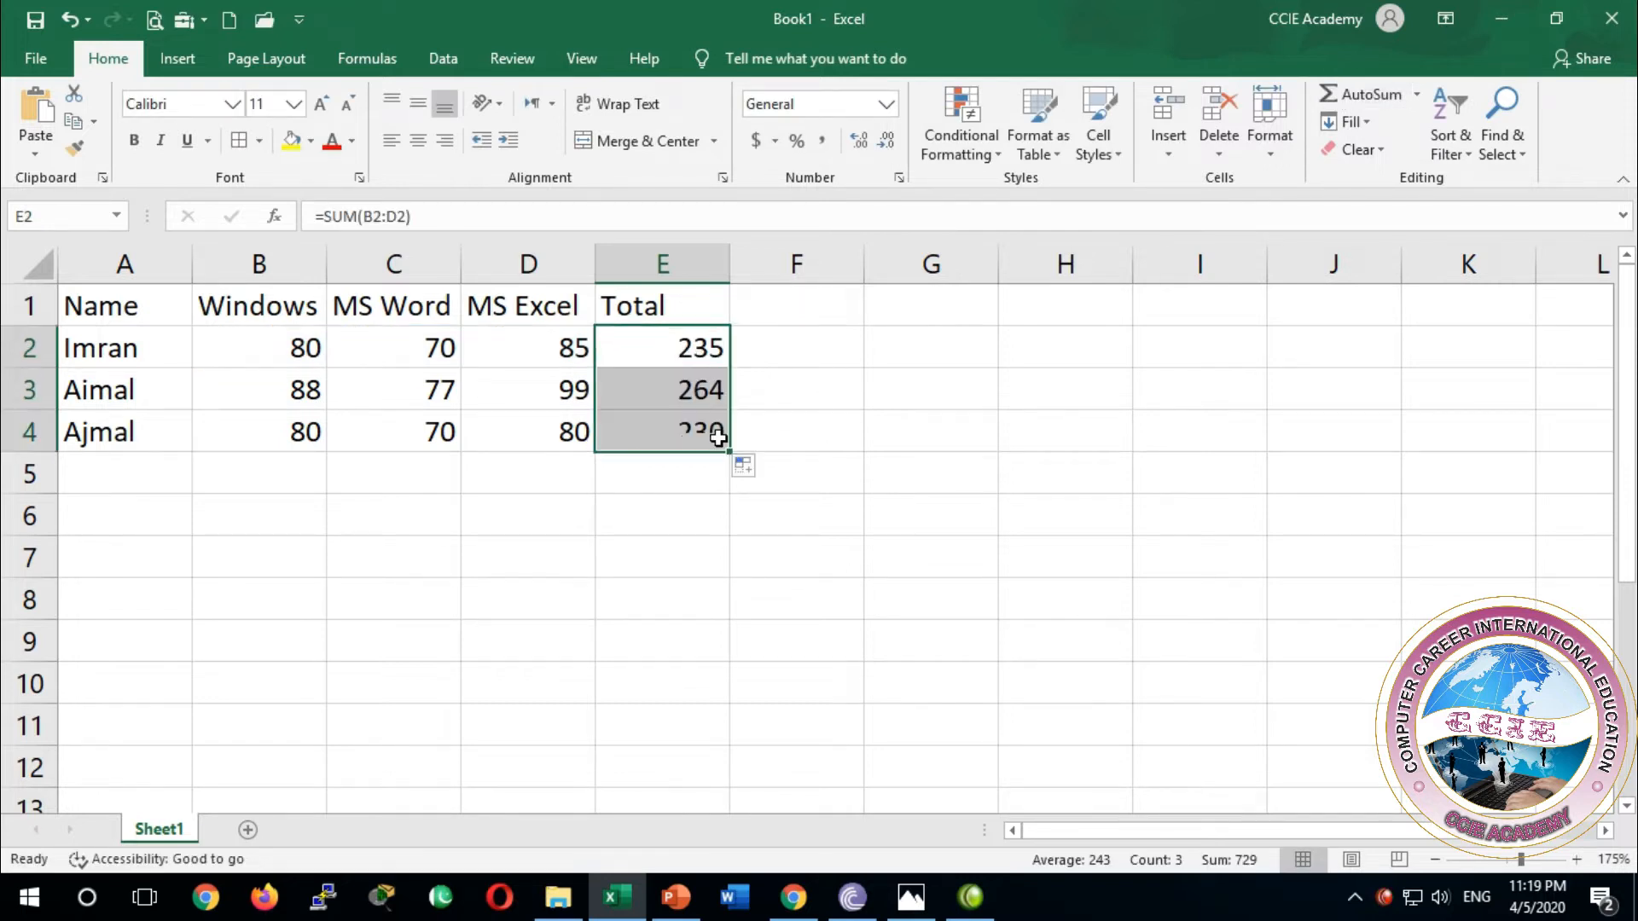
{"action": "left_click", "coordinate": [477, 376]}
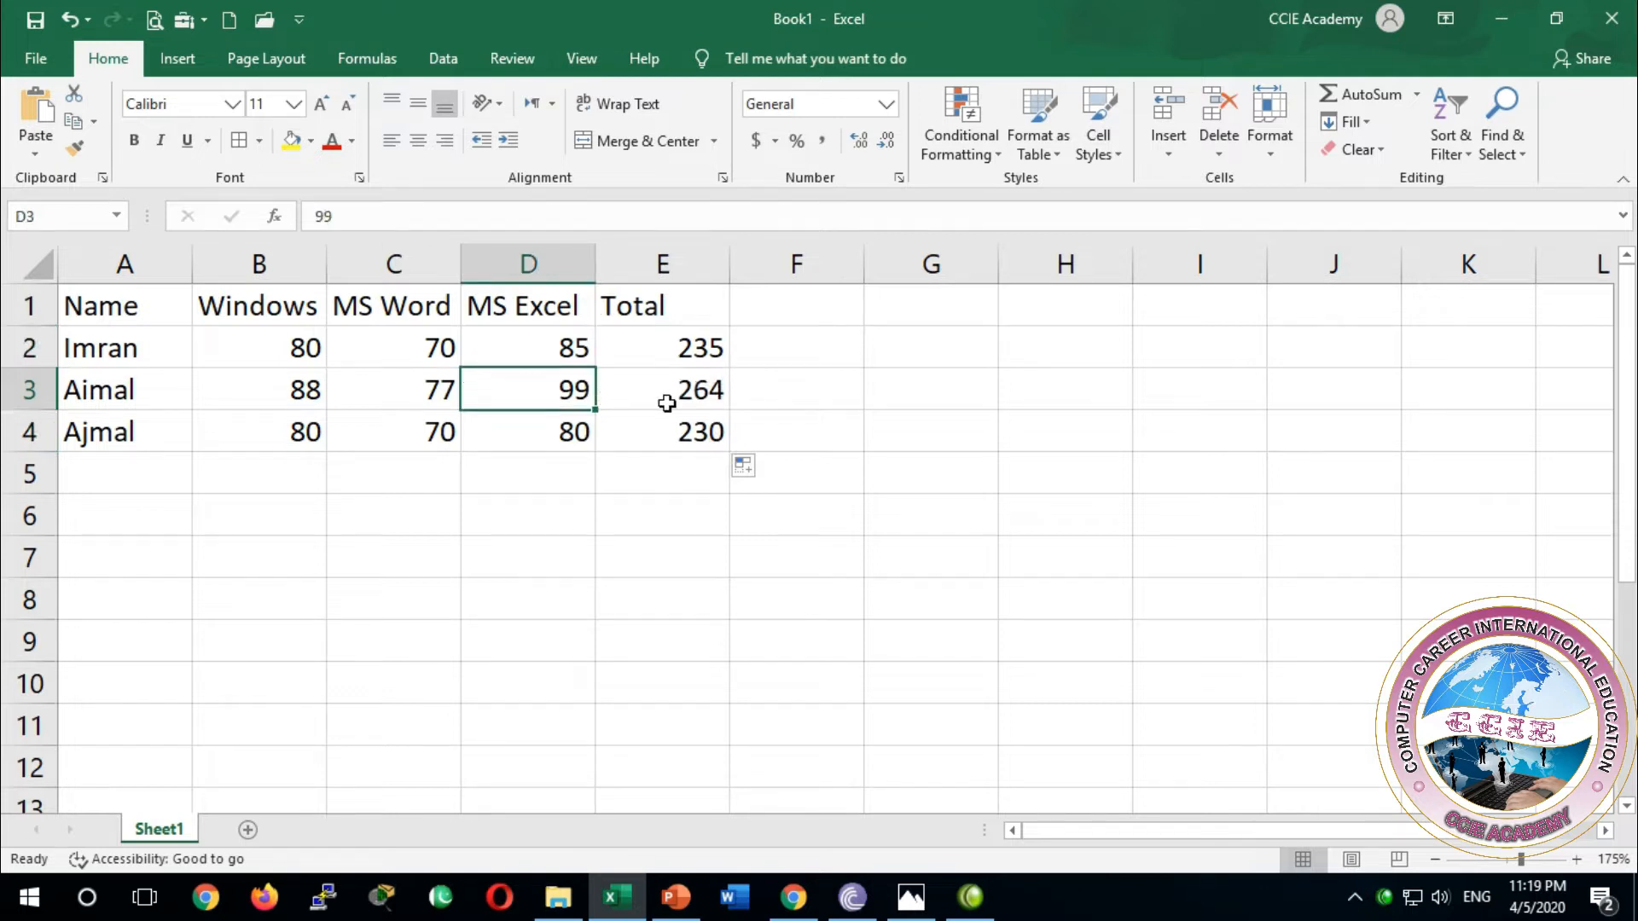
Center the contents of the table A1:E4 and apply borders to all its cells
{"action": "left_click_drag", "start_coordinate": [688, 431], "coordinate": [14, 299]}
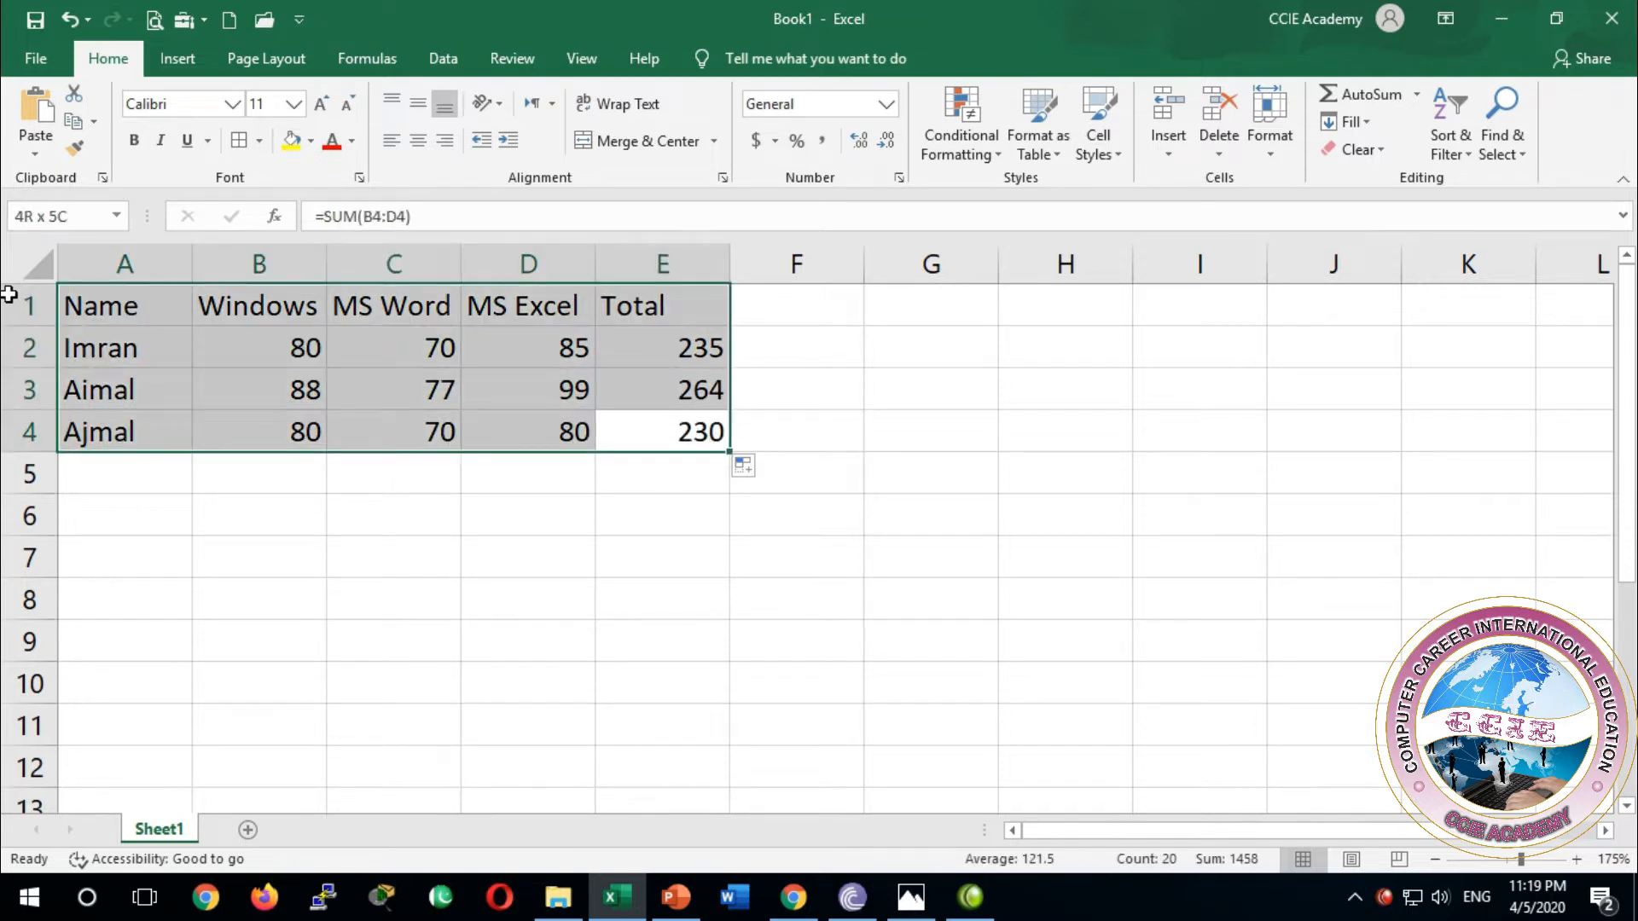
{"action": "left_click", "coordinate": [420, 147]}
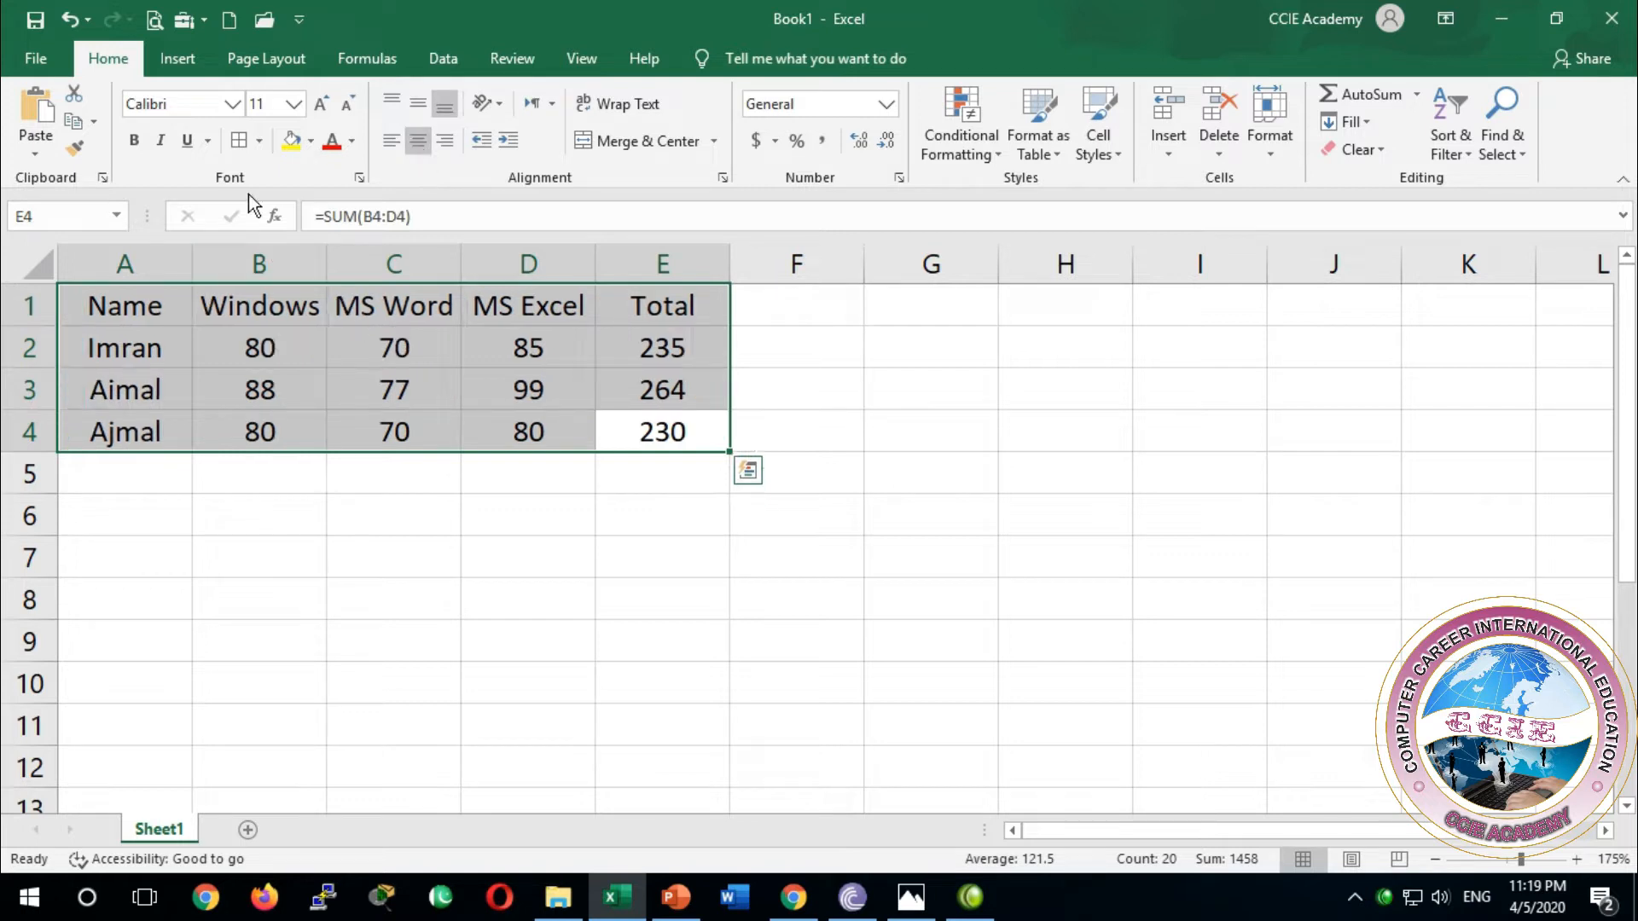
{"action": "left_click", "coordinate": [235, 149]}
{"action": "left_click", "coordinate": [333, 401]}
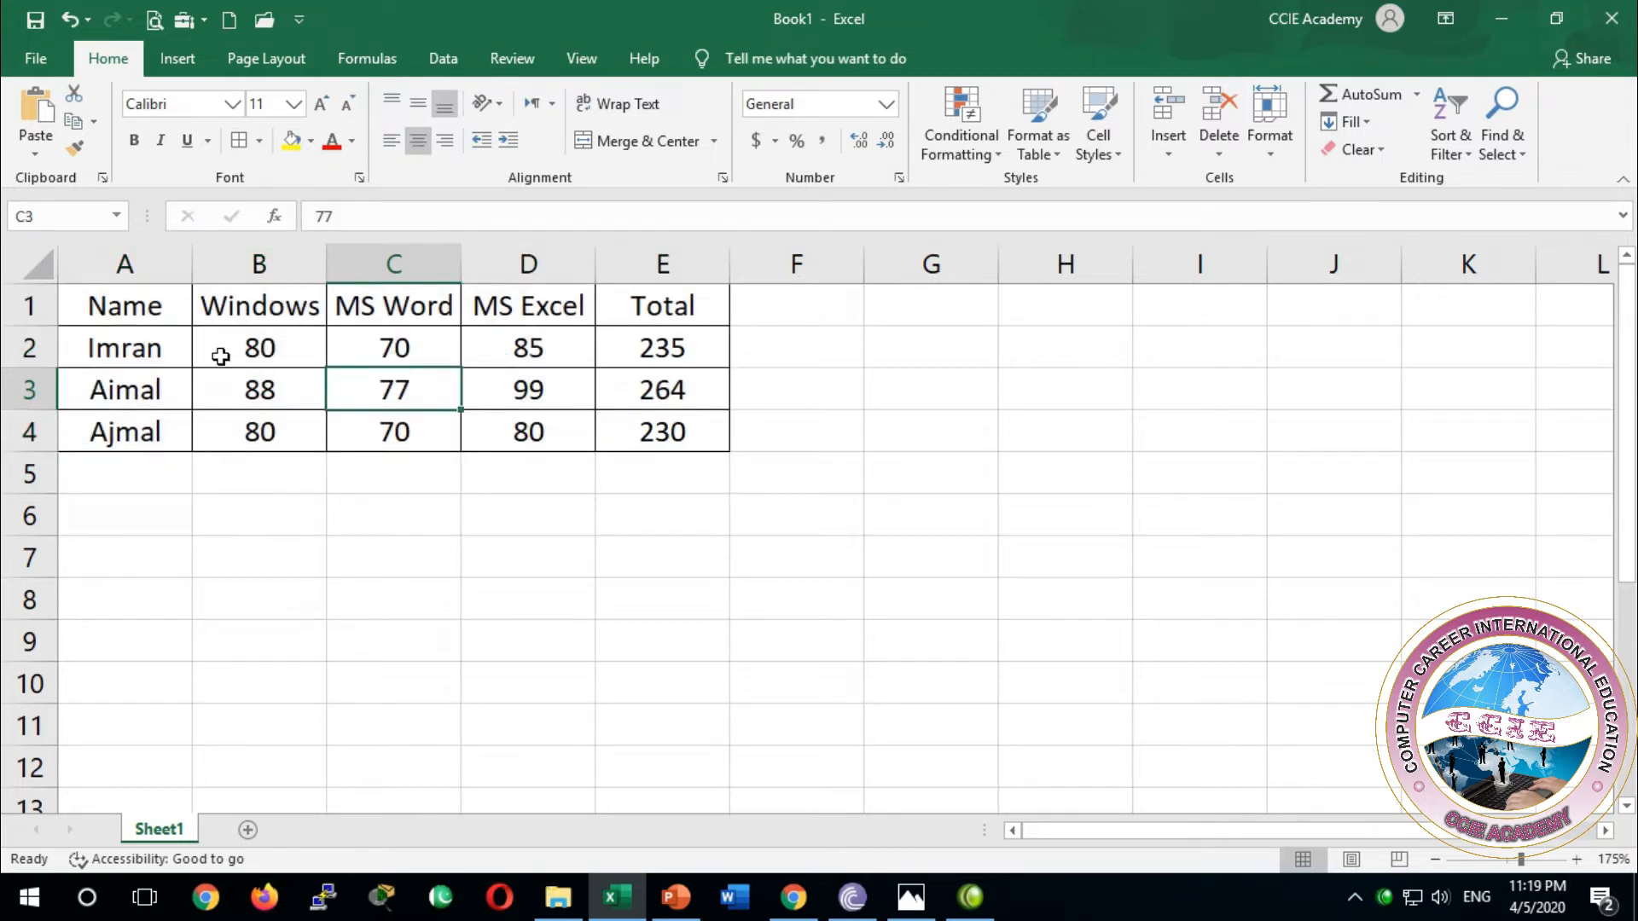
Change the font of the header row A1:E1 to _PDMS_IslamicFont and make it bold
{"action": "left_click_drag", "start_coordinate": [128, 308], "coordinate": [165, 320]}
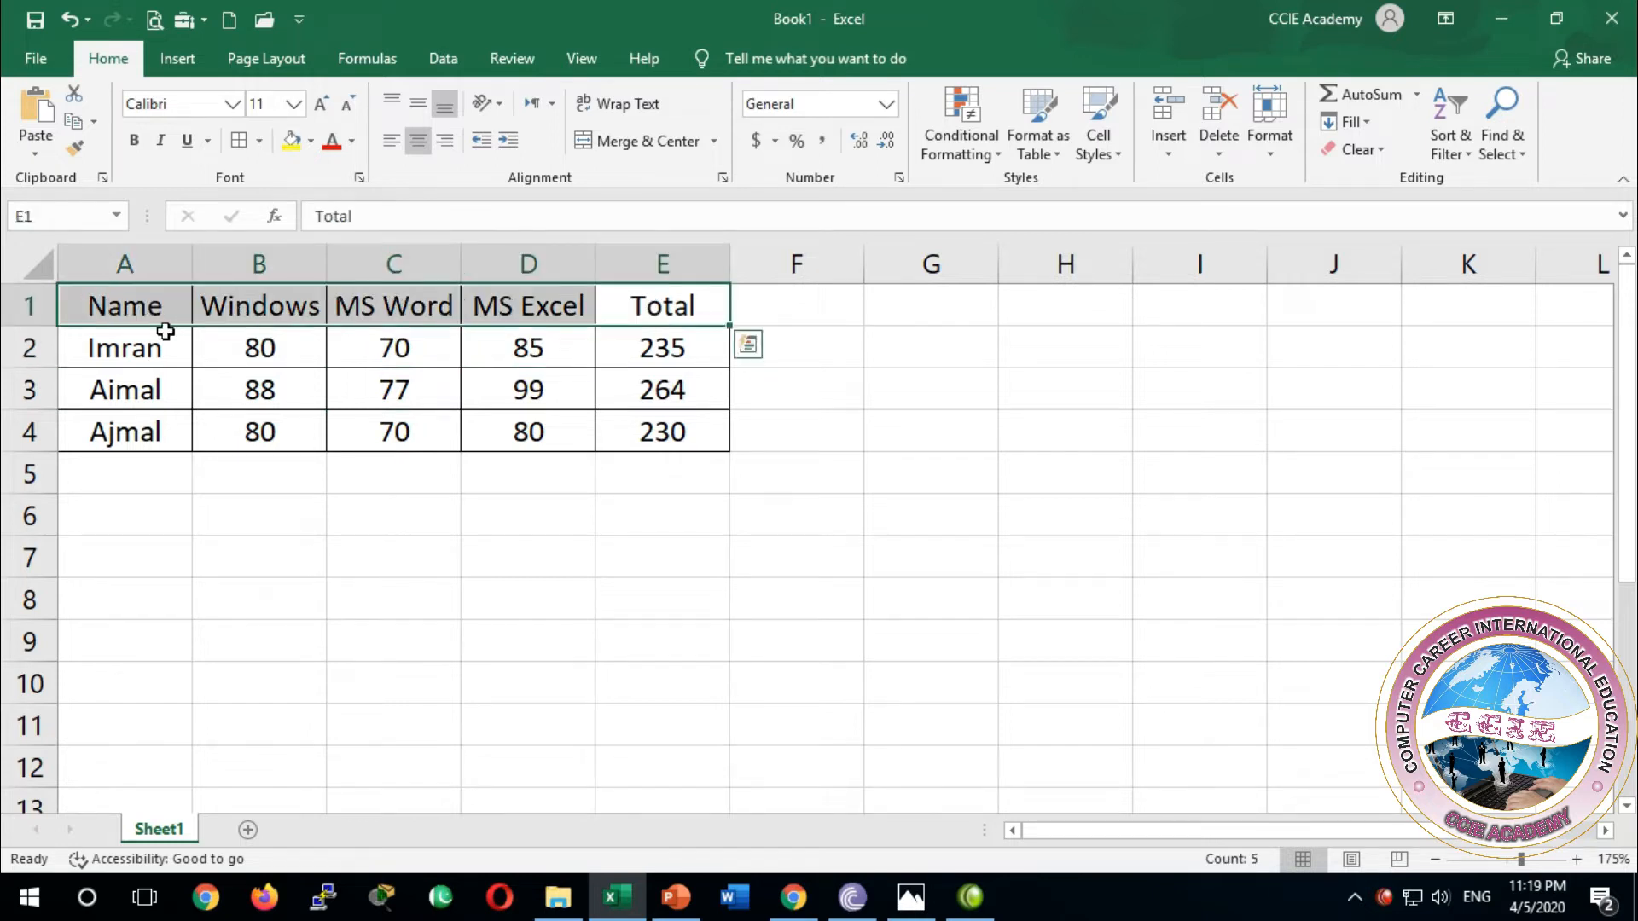
{"action": "left_click", "coordinate": [529, 354]}
{"action": "left_click_drag", "start_coordinate": [640, 314], "coordinate": [145, 308]}
{"action": "left_click", "coordinate": [271, 380]}
{"action": "left_click", "coordinate": [622, 347]}
{"action": "left_click", "coordinate": [230, 103]}
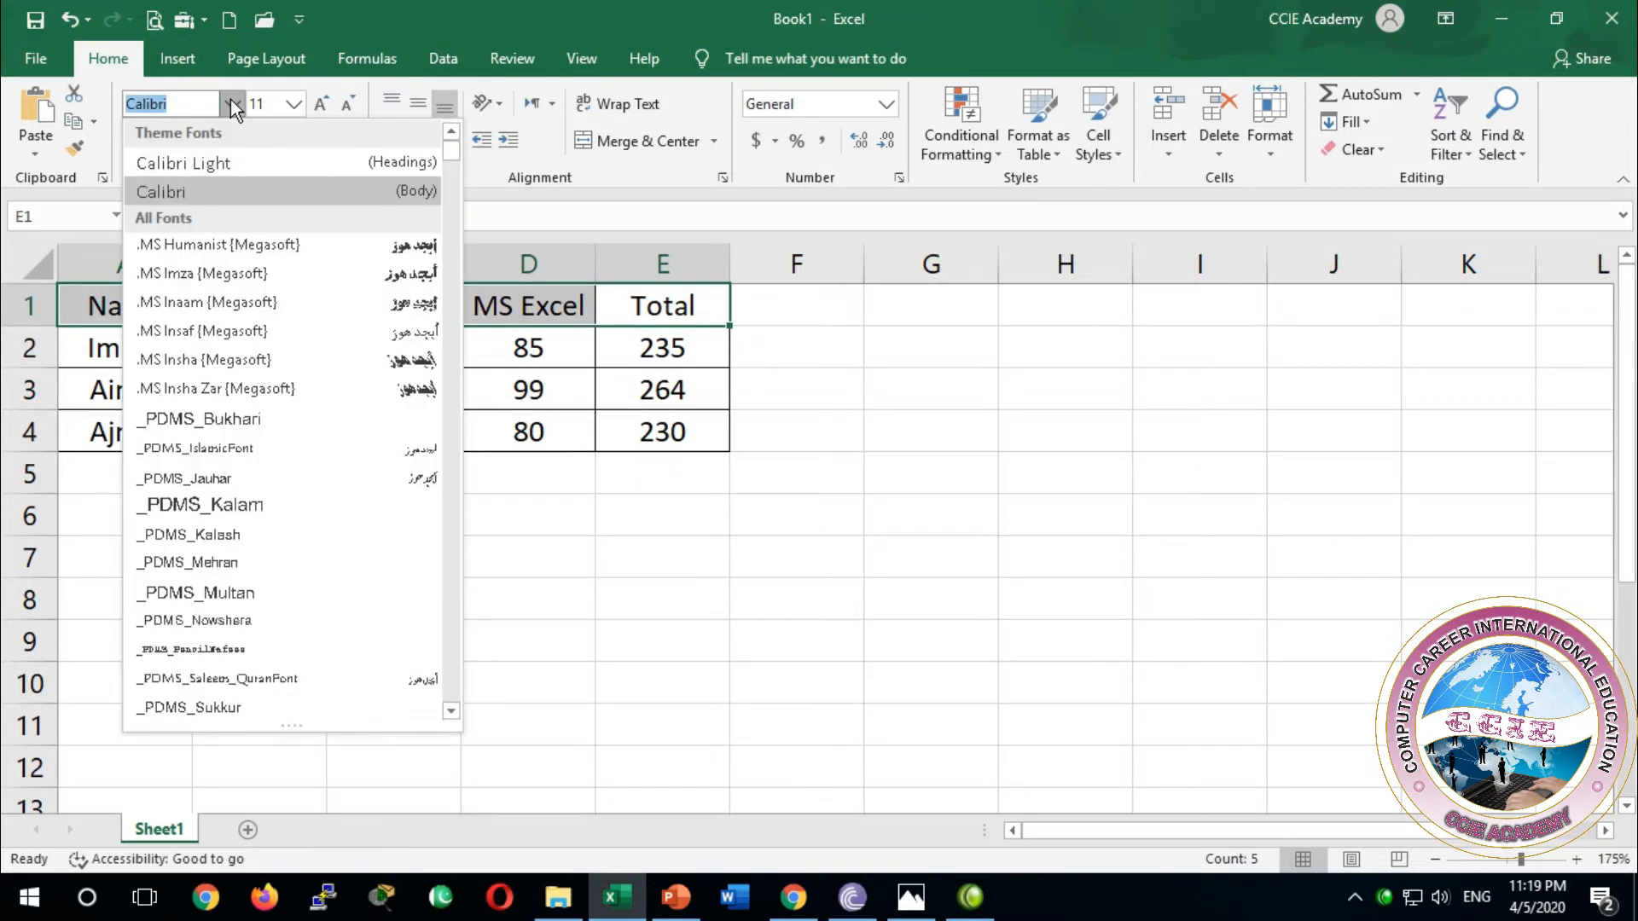
{"action": "key", "text": "Down"}
{"action": "key", "text": "Down"}
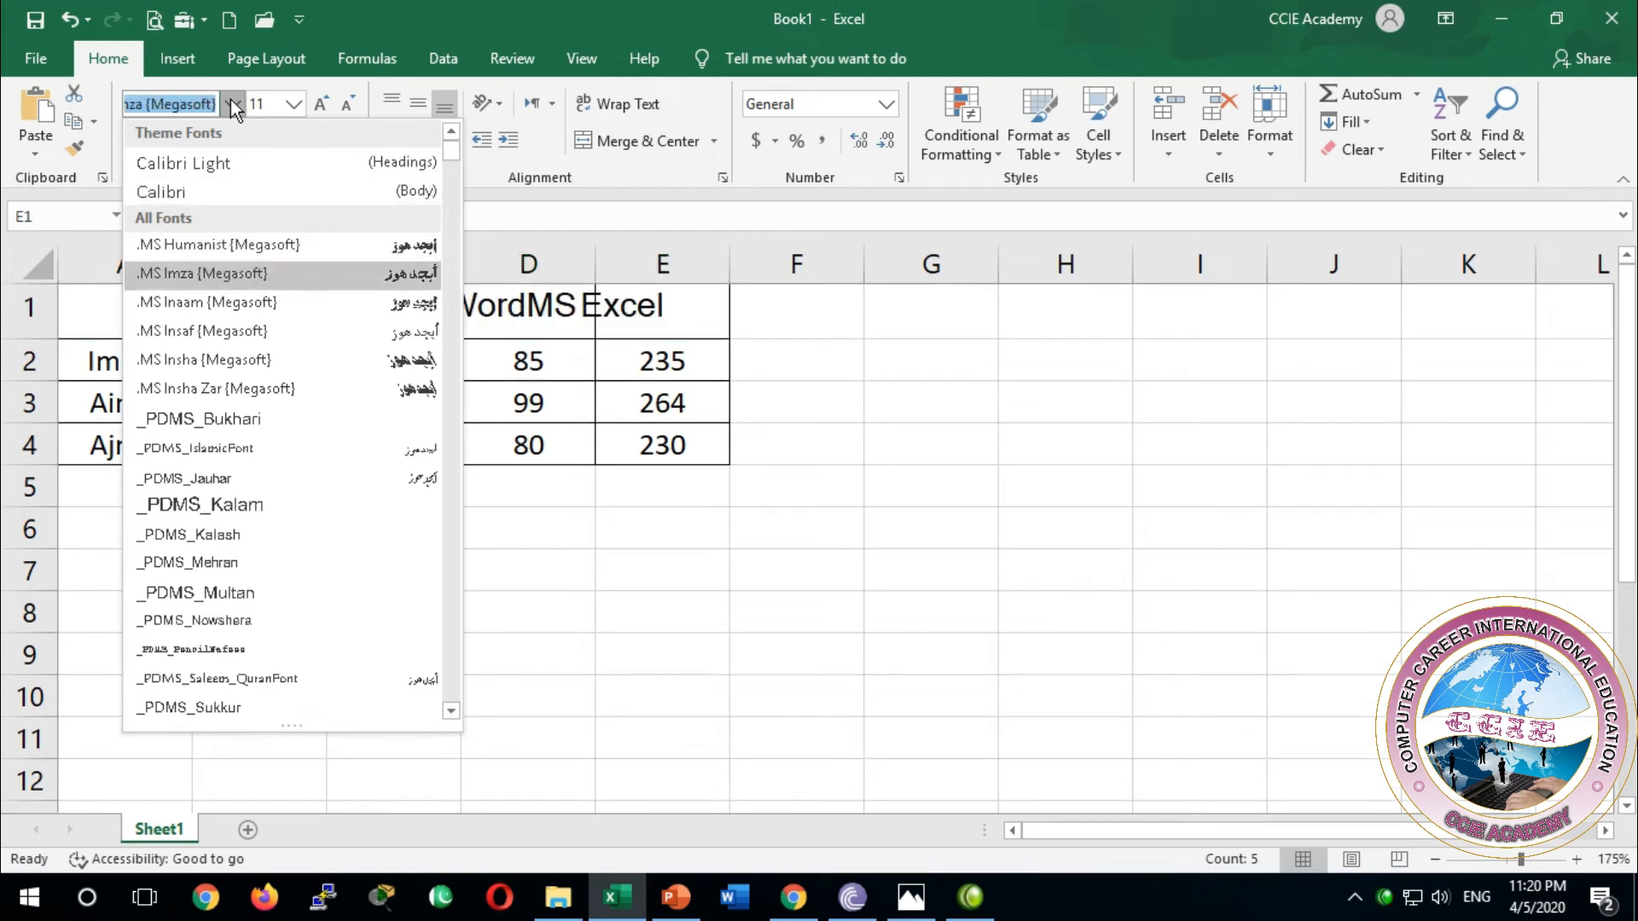
{"action": "key", "text": "Down"}
{"action": "key", "text": "Down"}
{"action": "key", "text": "Down"}
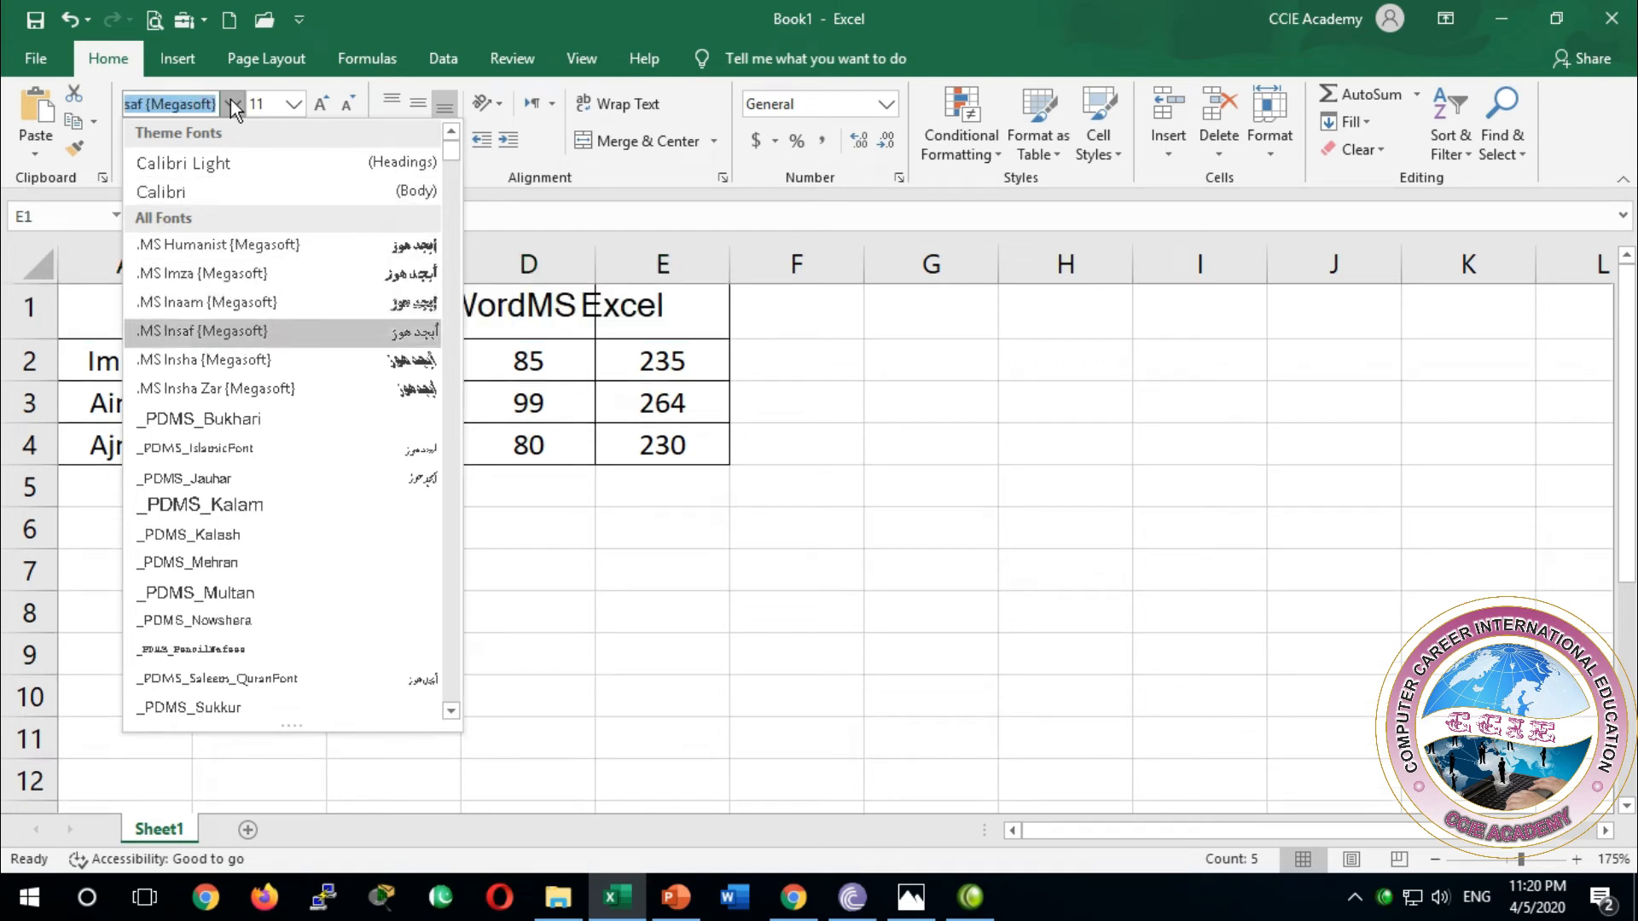
{"action": "key", "text": "Down"}
{"action": "key", "text": "Down"}
{"action": "key", "text": "Down"}
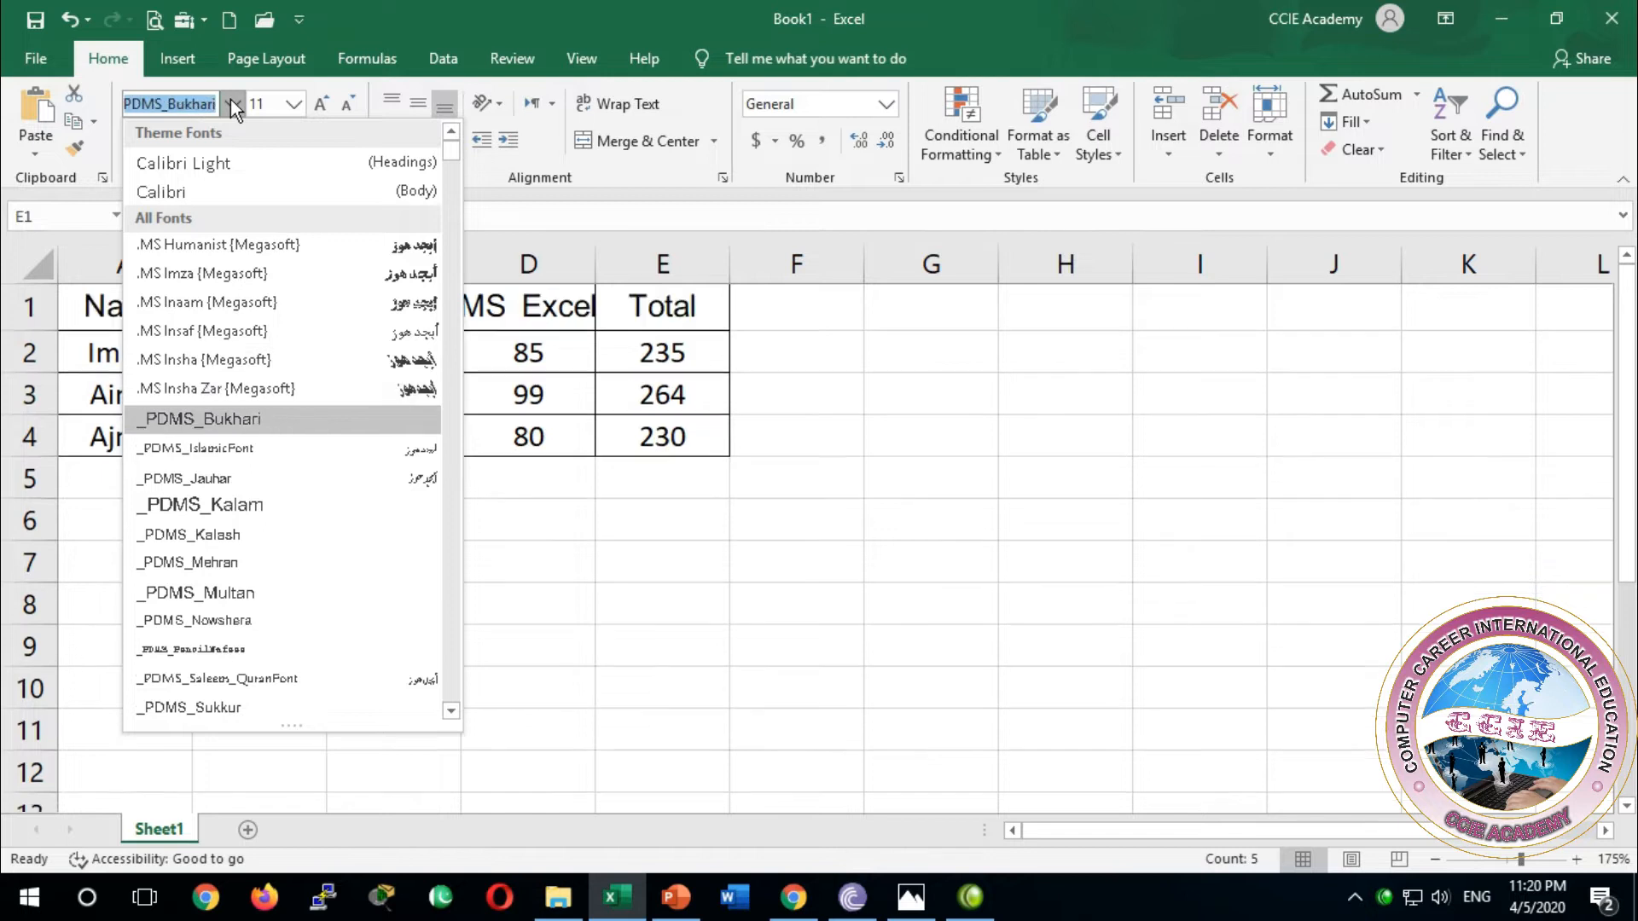
{"action": "key", "text": "Down"}
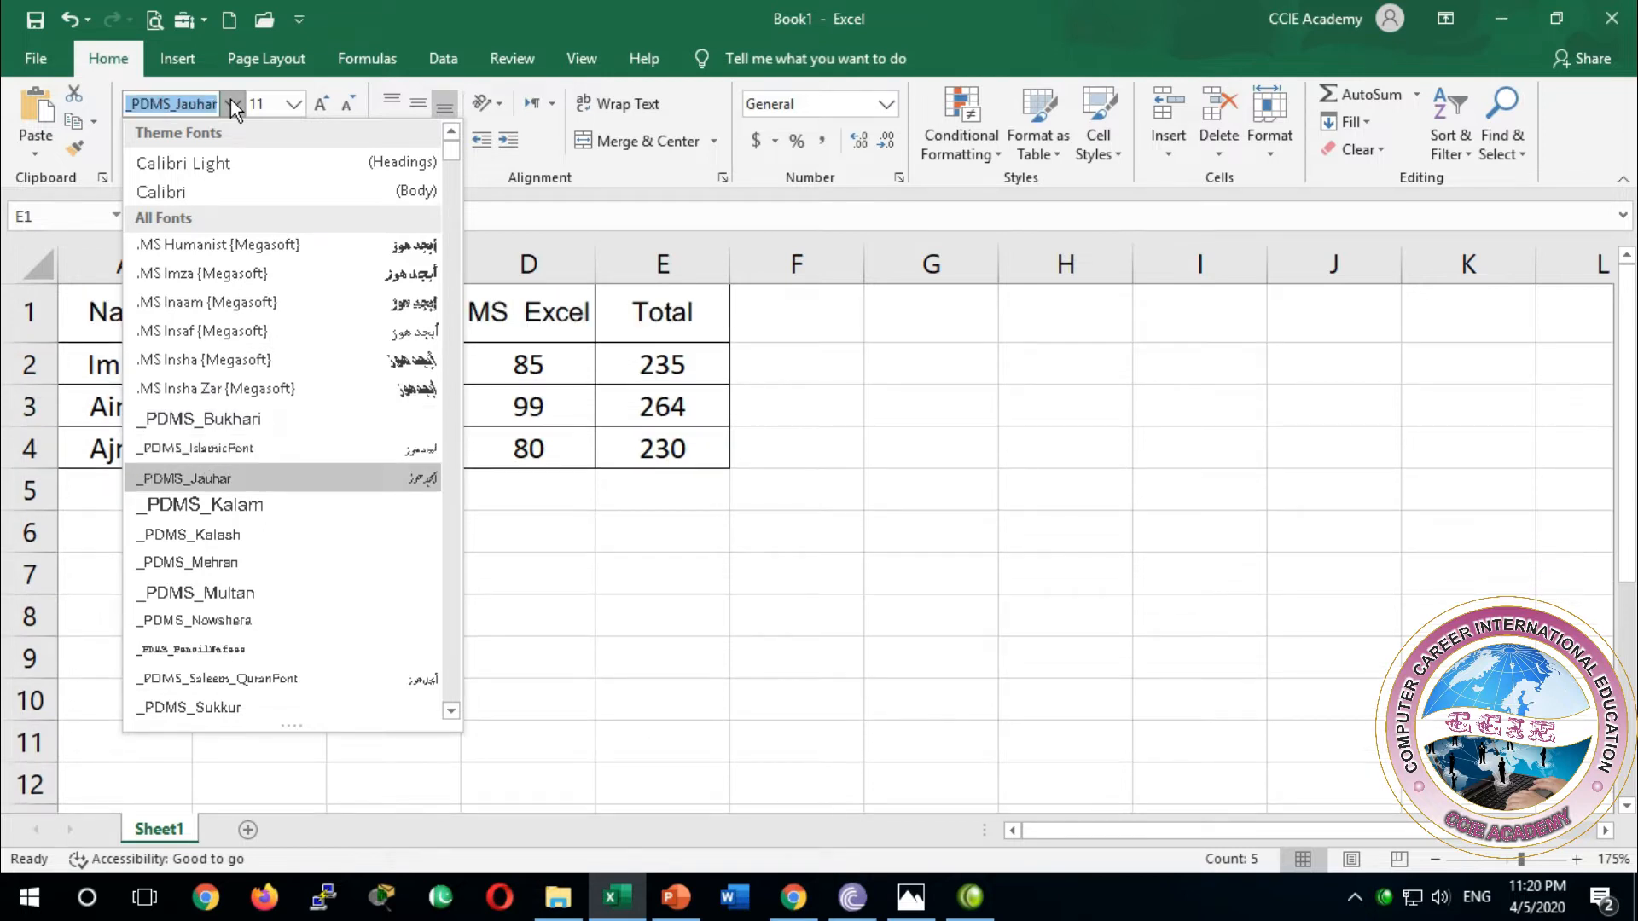
{"action": "key", "text": "Up"}
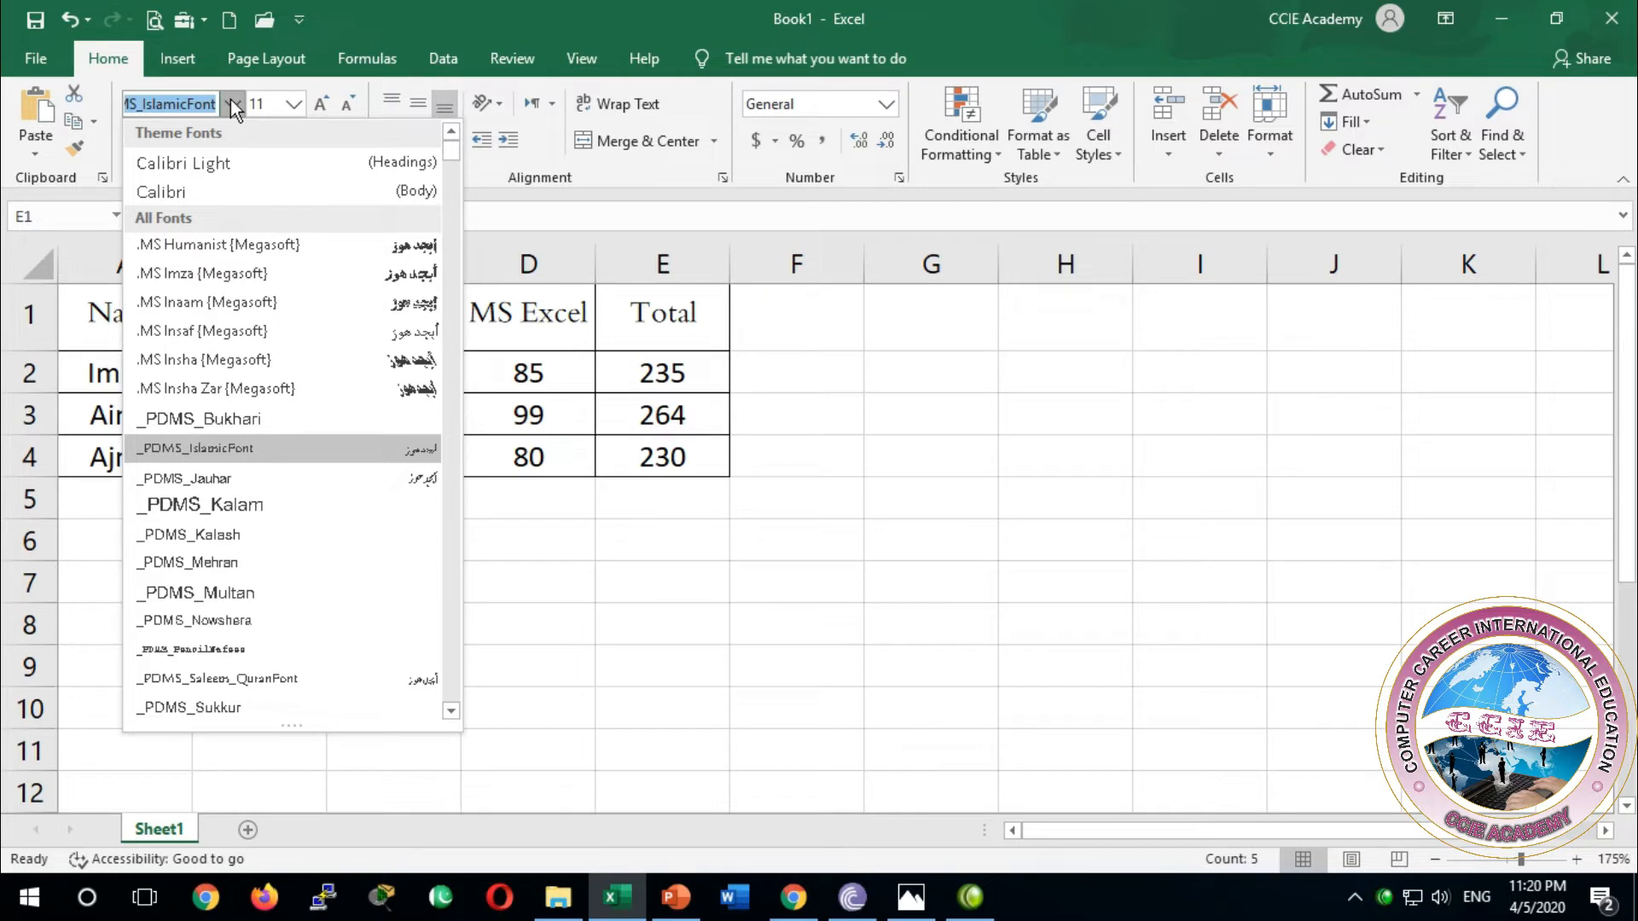
{"action": "key", "text": "Return"}
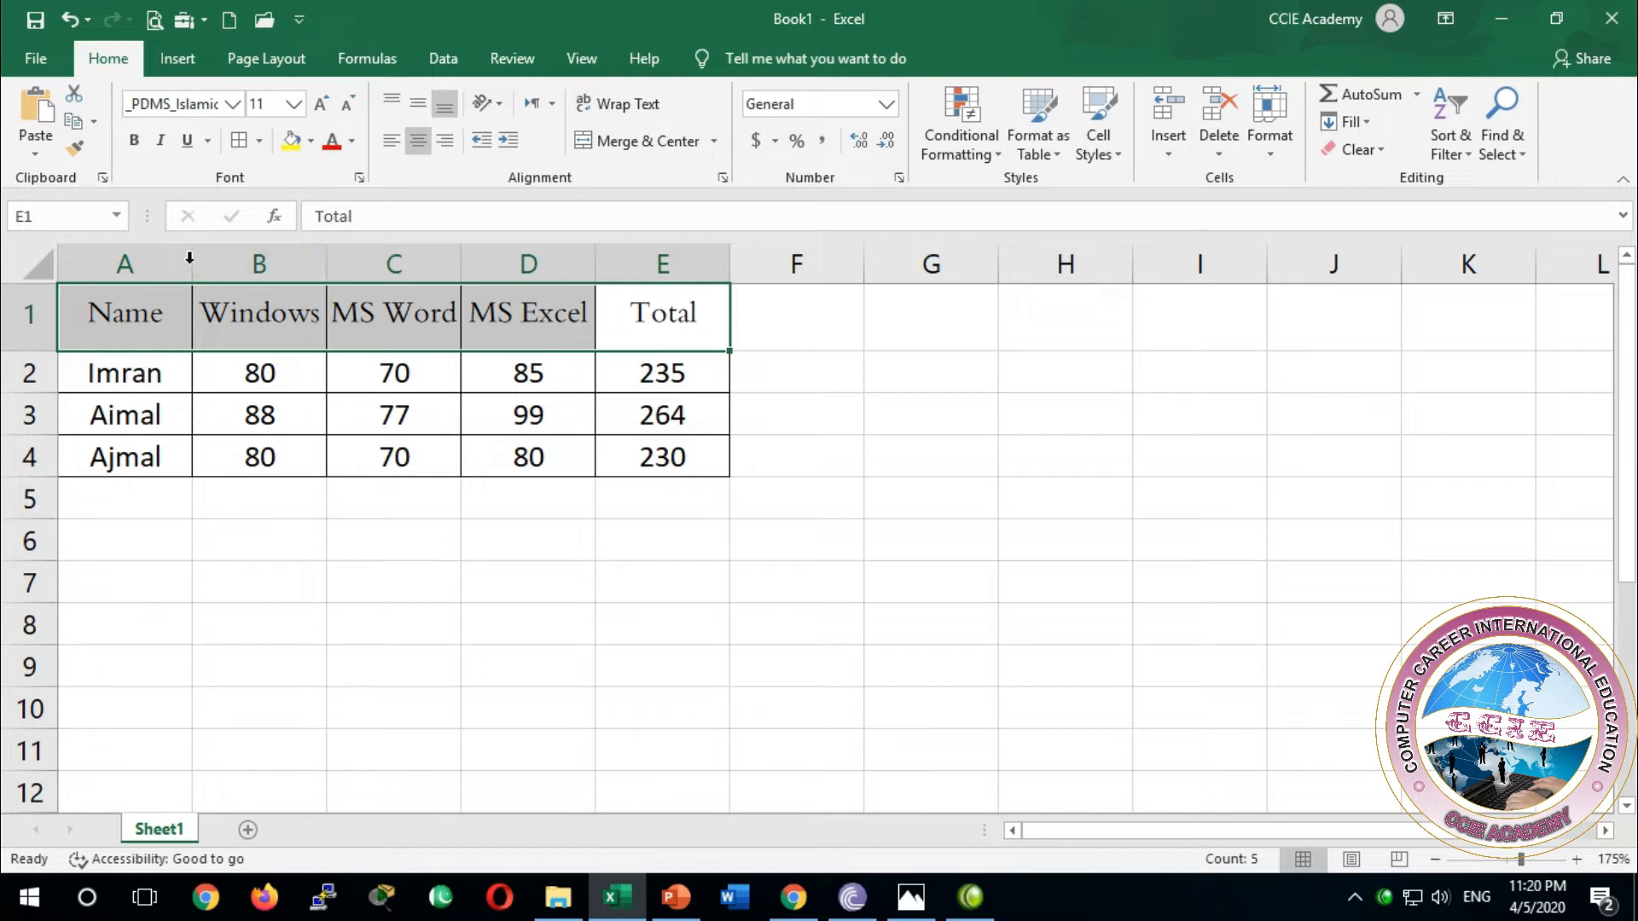
{"action": "left_click", "coordinate": [134, 142]}
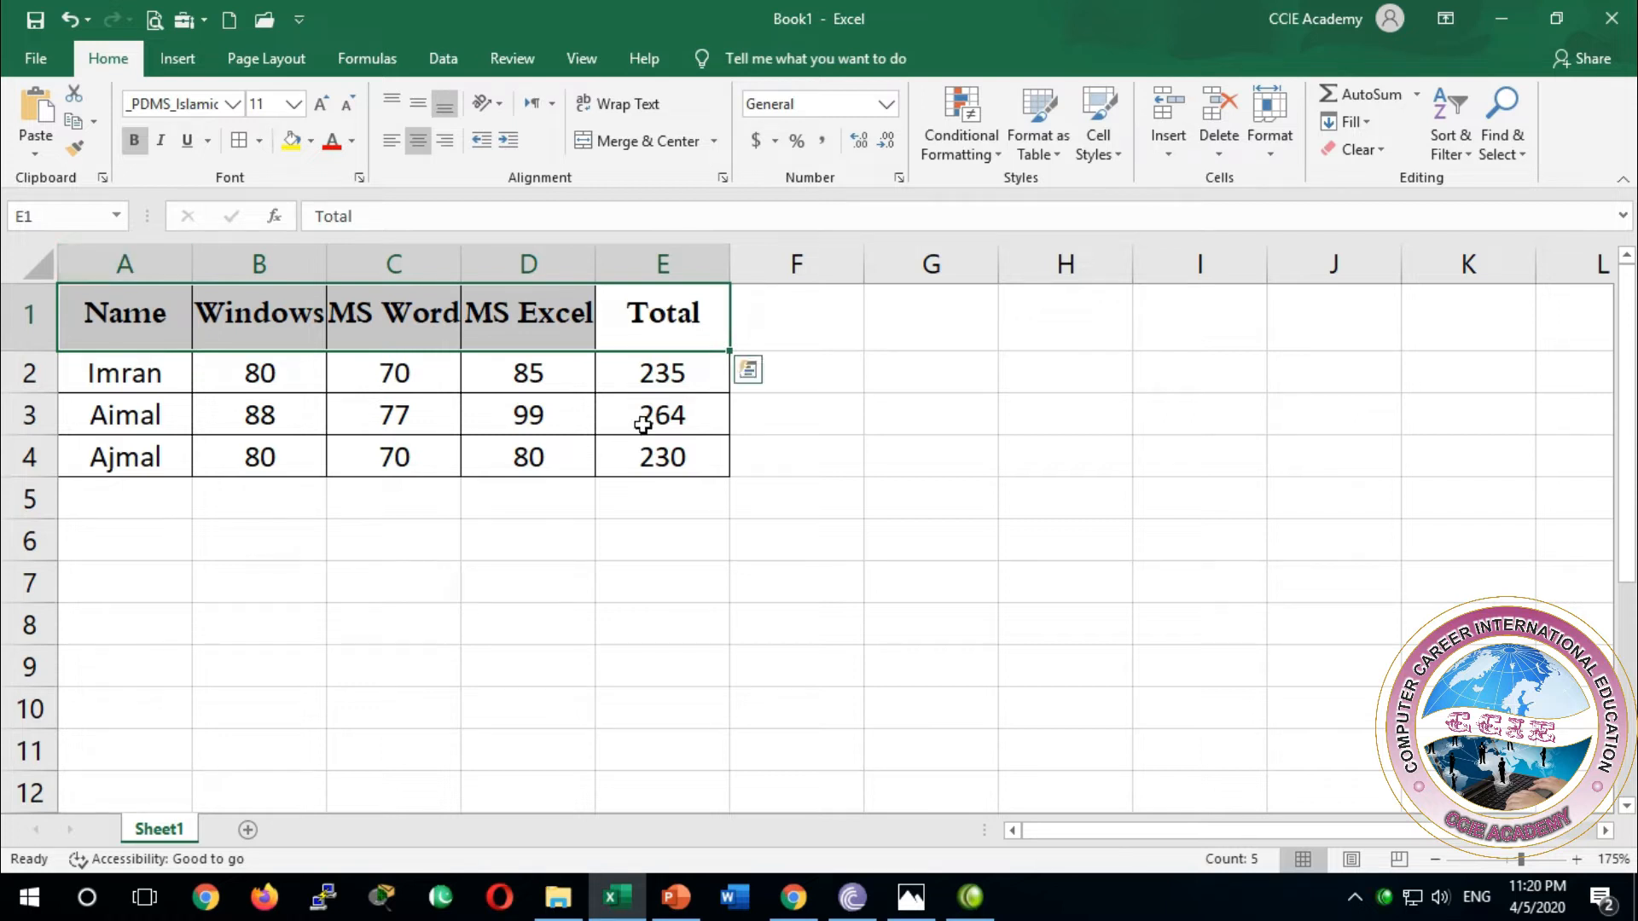
{"action": "left_click", "coordinate": [629, 369]}
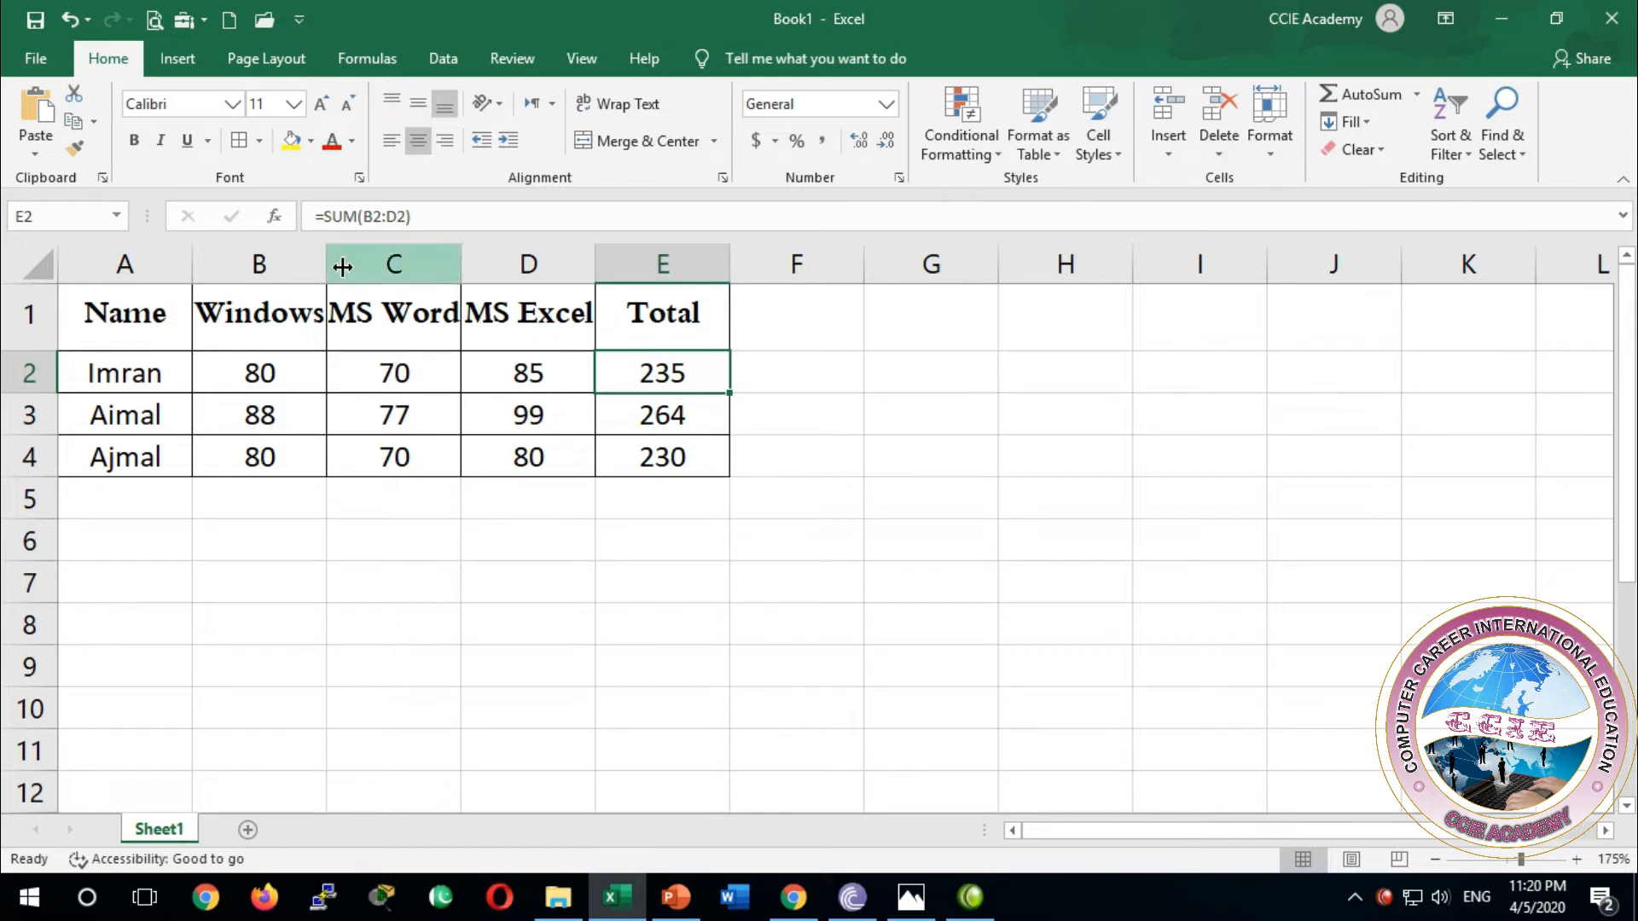
Merge and center cells A5:D5 and enter the label Subtotal in the merged cell
{"action": "left_click_drag", "start_coordinate": [157, 493], "coordinate": [522, 494]}
{"action": "left_click", "coordinate": [600, 143]}
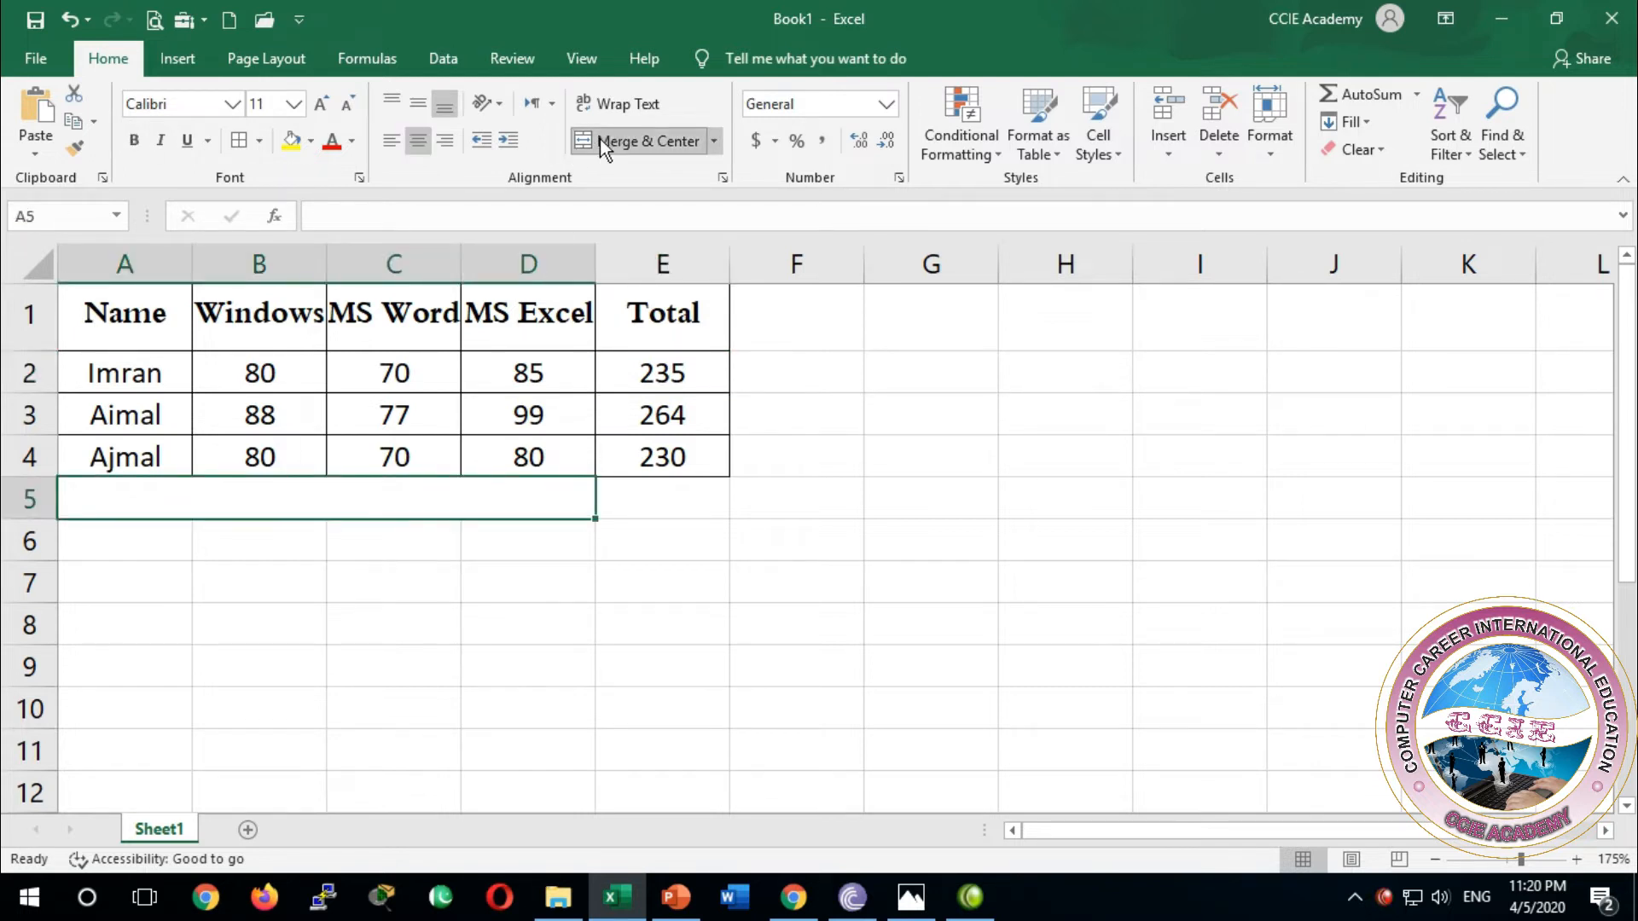
{"action": "type", "text": "Sub"}
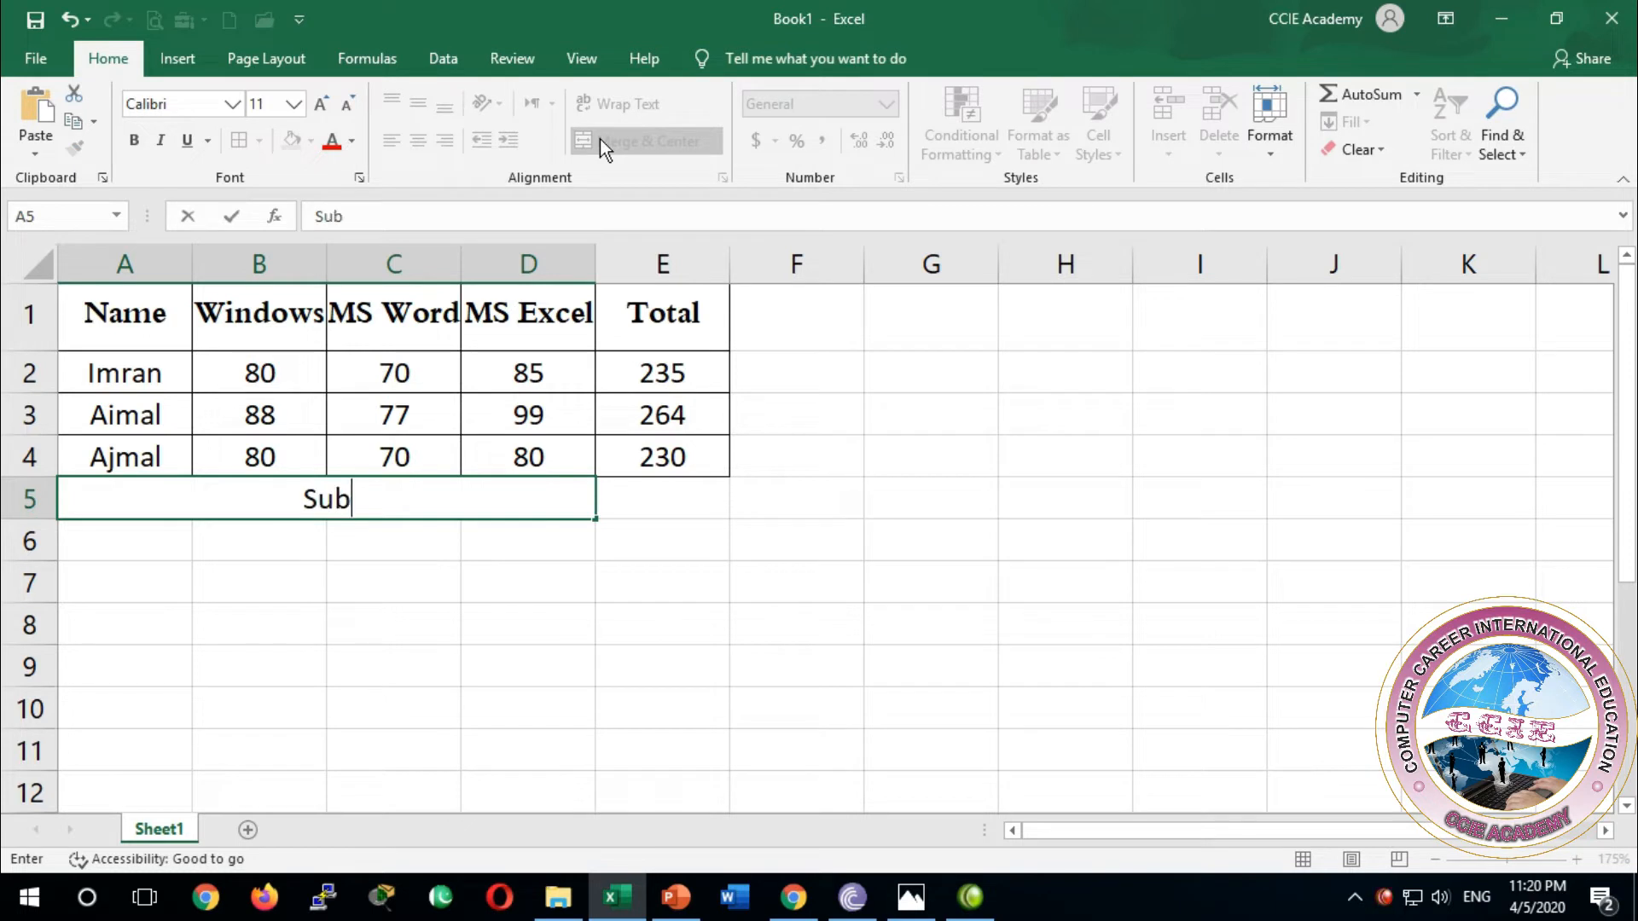
{"action": "type", "text": "T"}
{"action": "key", "text": "BackSpace"}
{"action": "key", "text": "BackSpace"}
{"action": "type", "text": "toal"}
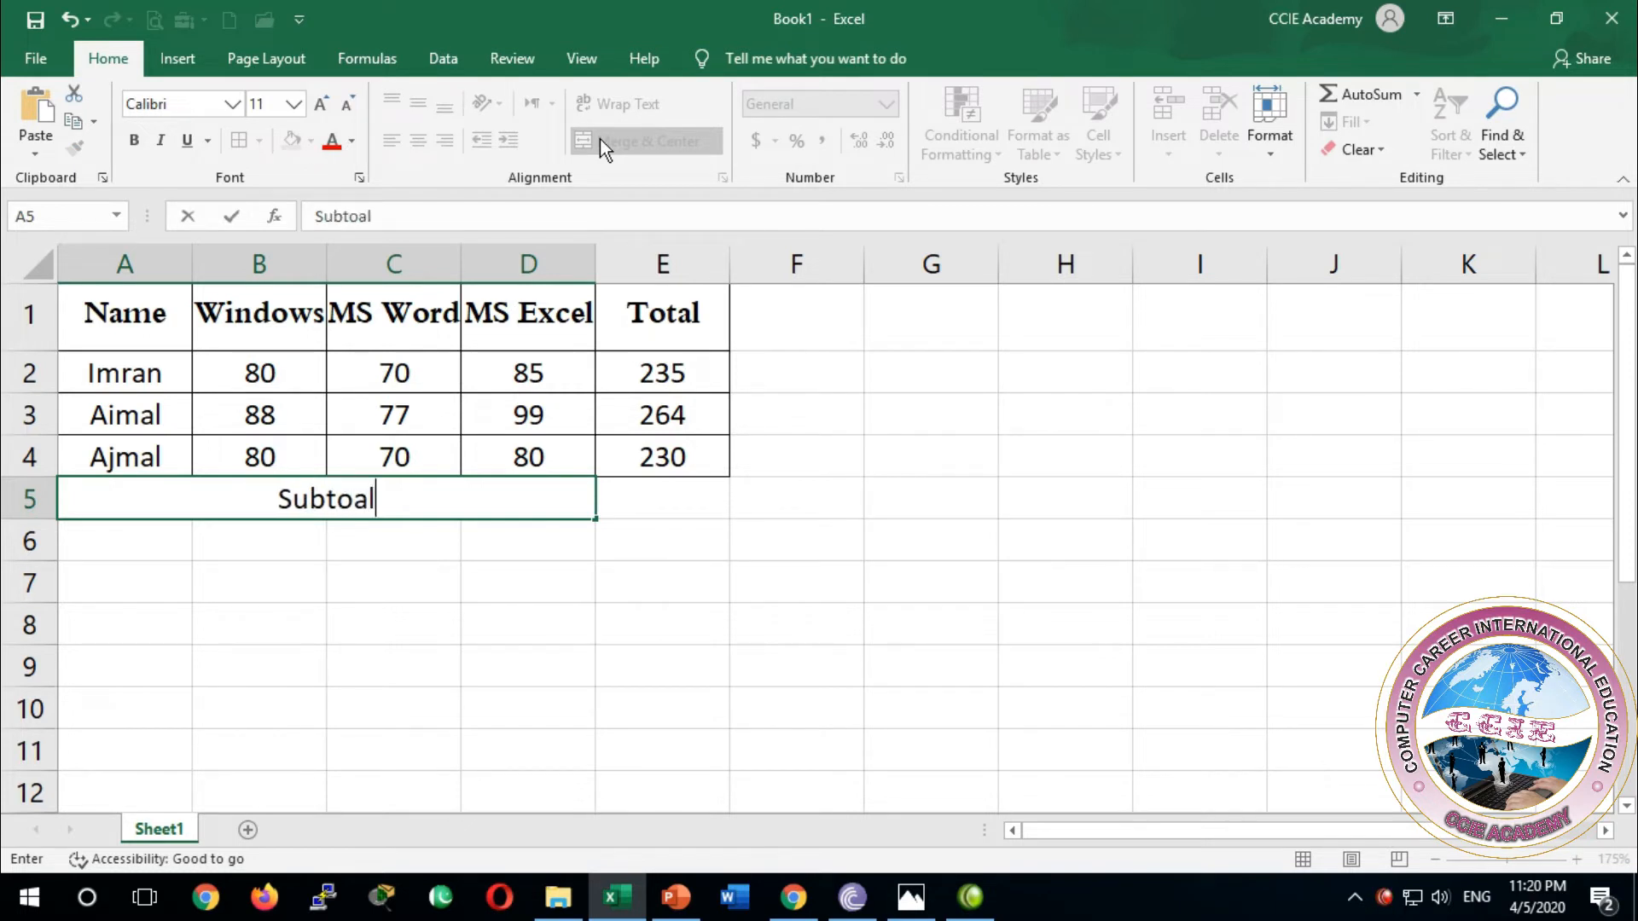
{"action": "key", "text": "BackSpace"}
{"action": "key", "text": "BackSpace"}
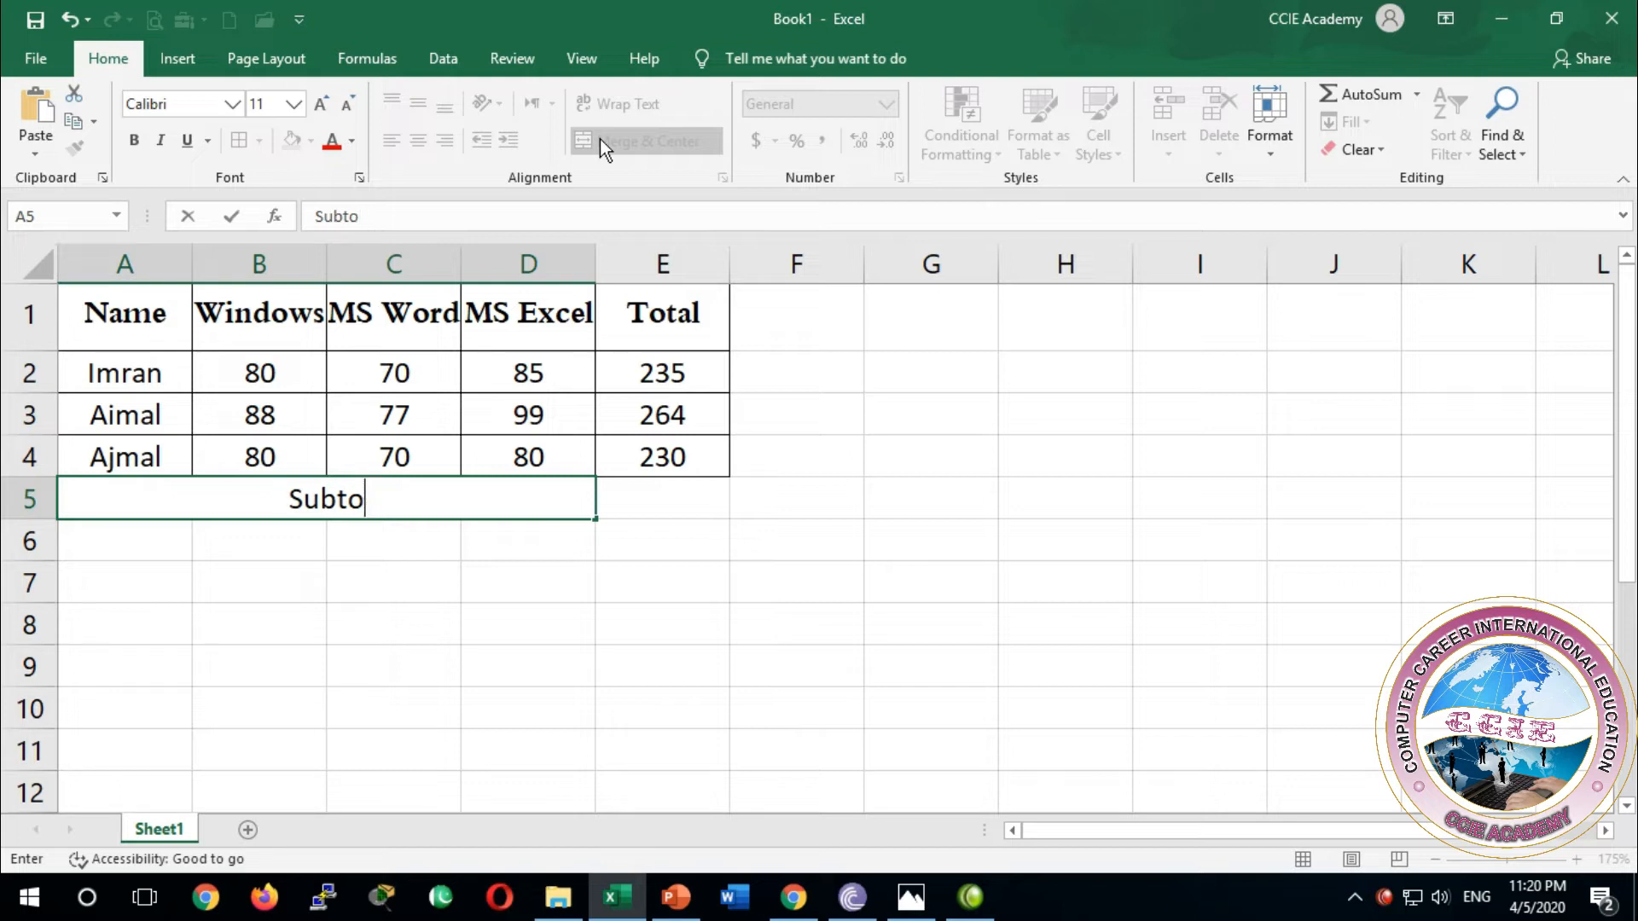
{"action": "type", "text": "tal"}
{"action": "key", "text": "Tab"}
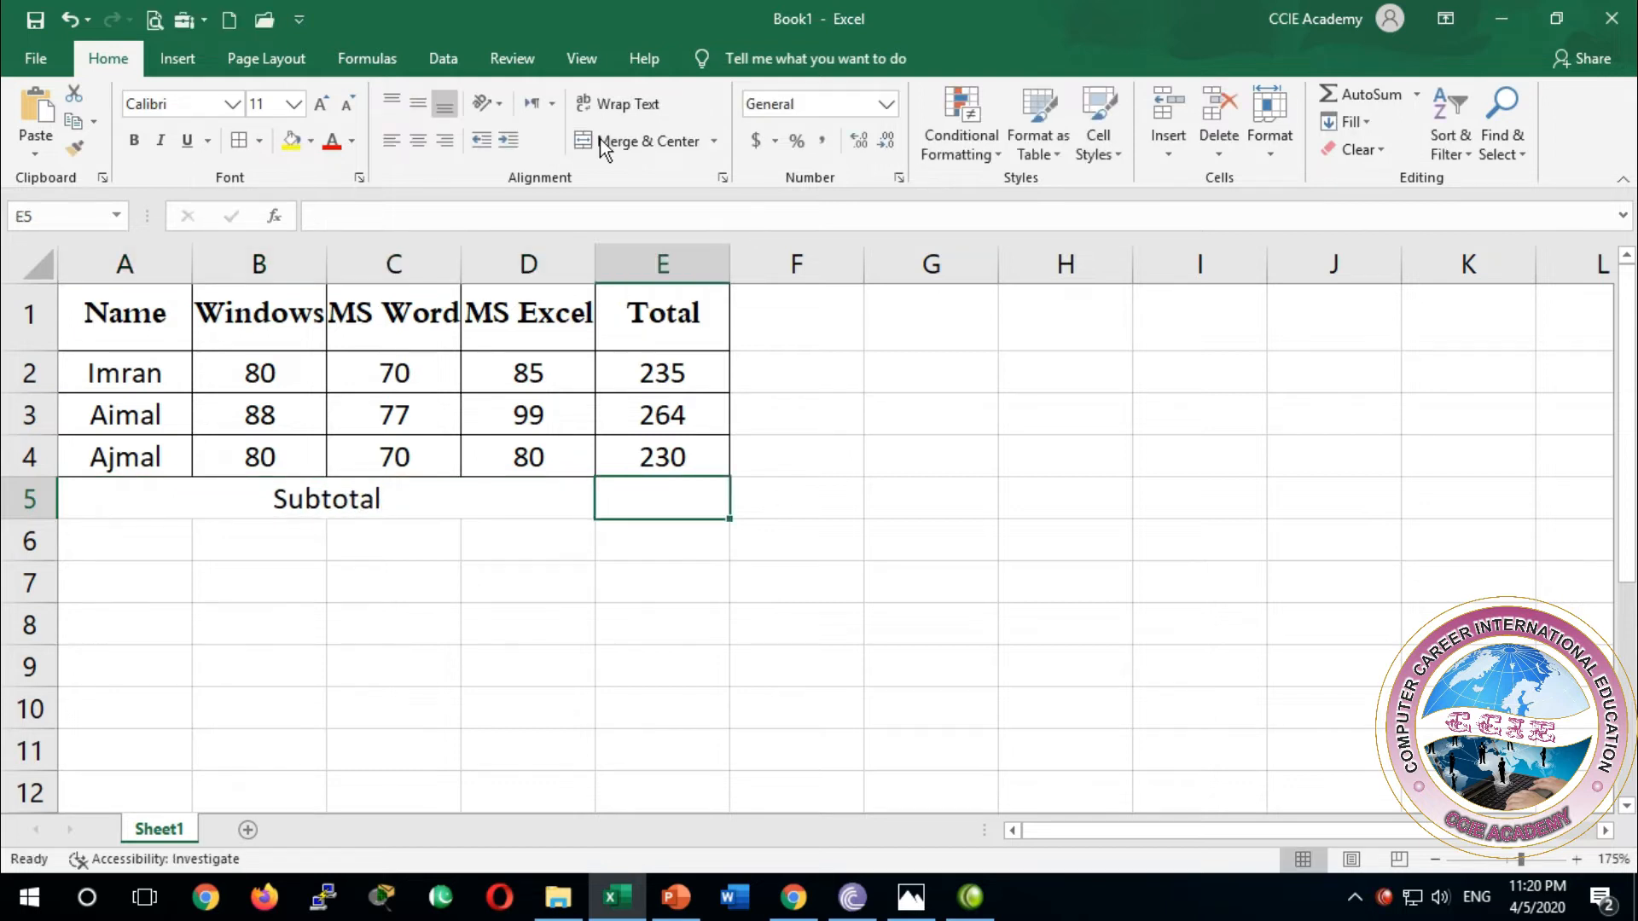
Sum the student totals E2:E4 in cell E5 with AutoSum
{"action": "key", "text": "alt+equal"}
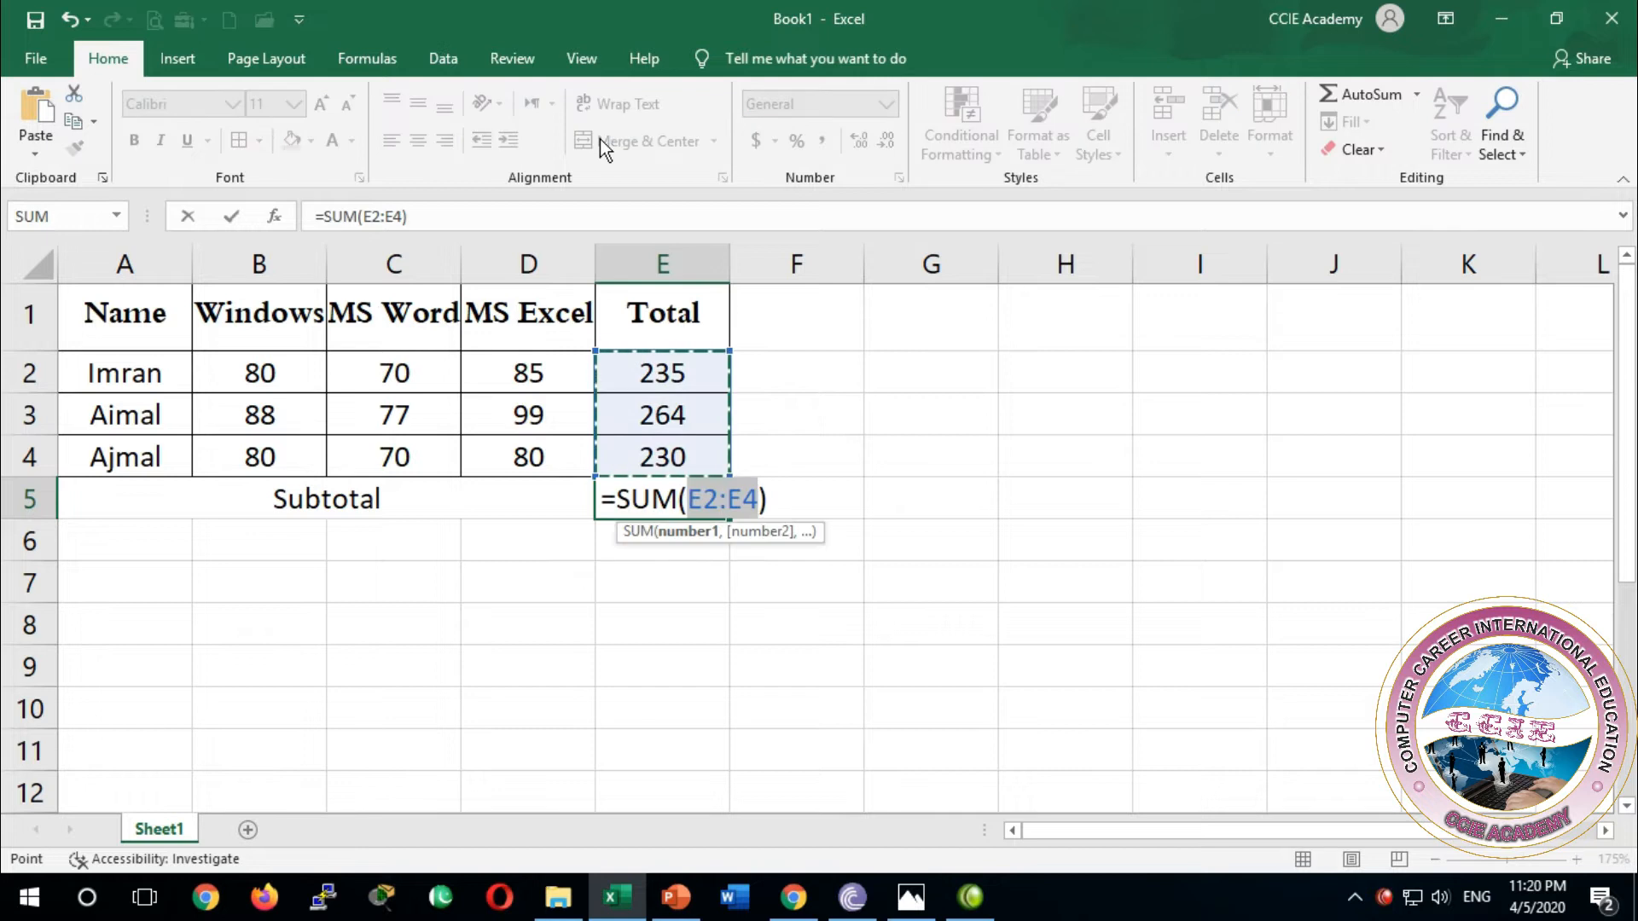
{"action": "key", "text": "Return"}
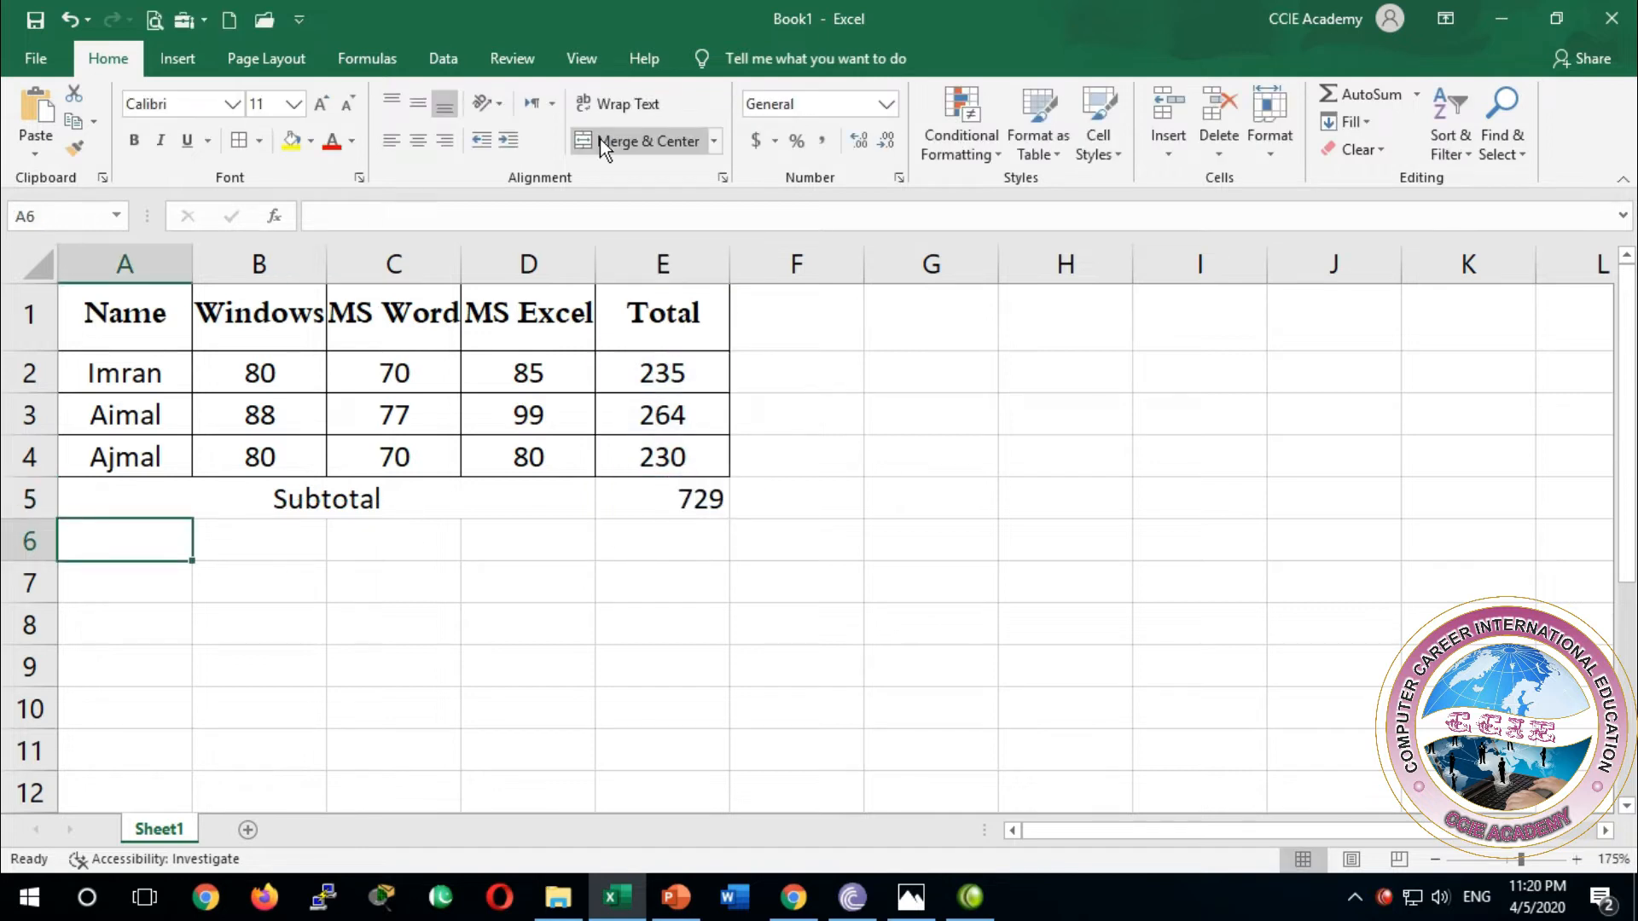
Italicize the Subtotal label in A5 and apply all borders to the whole table A1:E5
{"action": "left_click", "coordinate": [475, 507]}
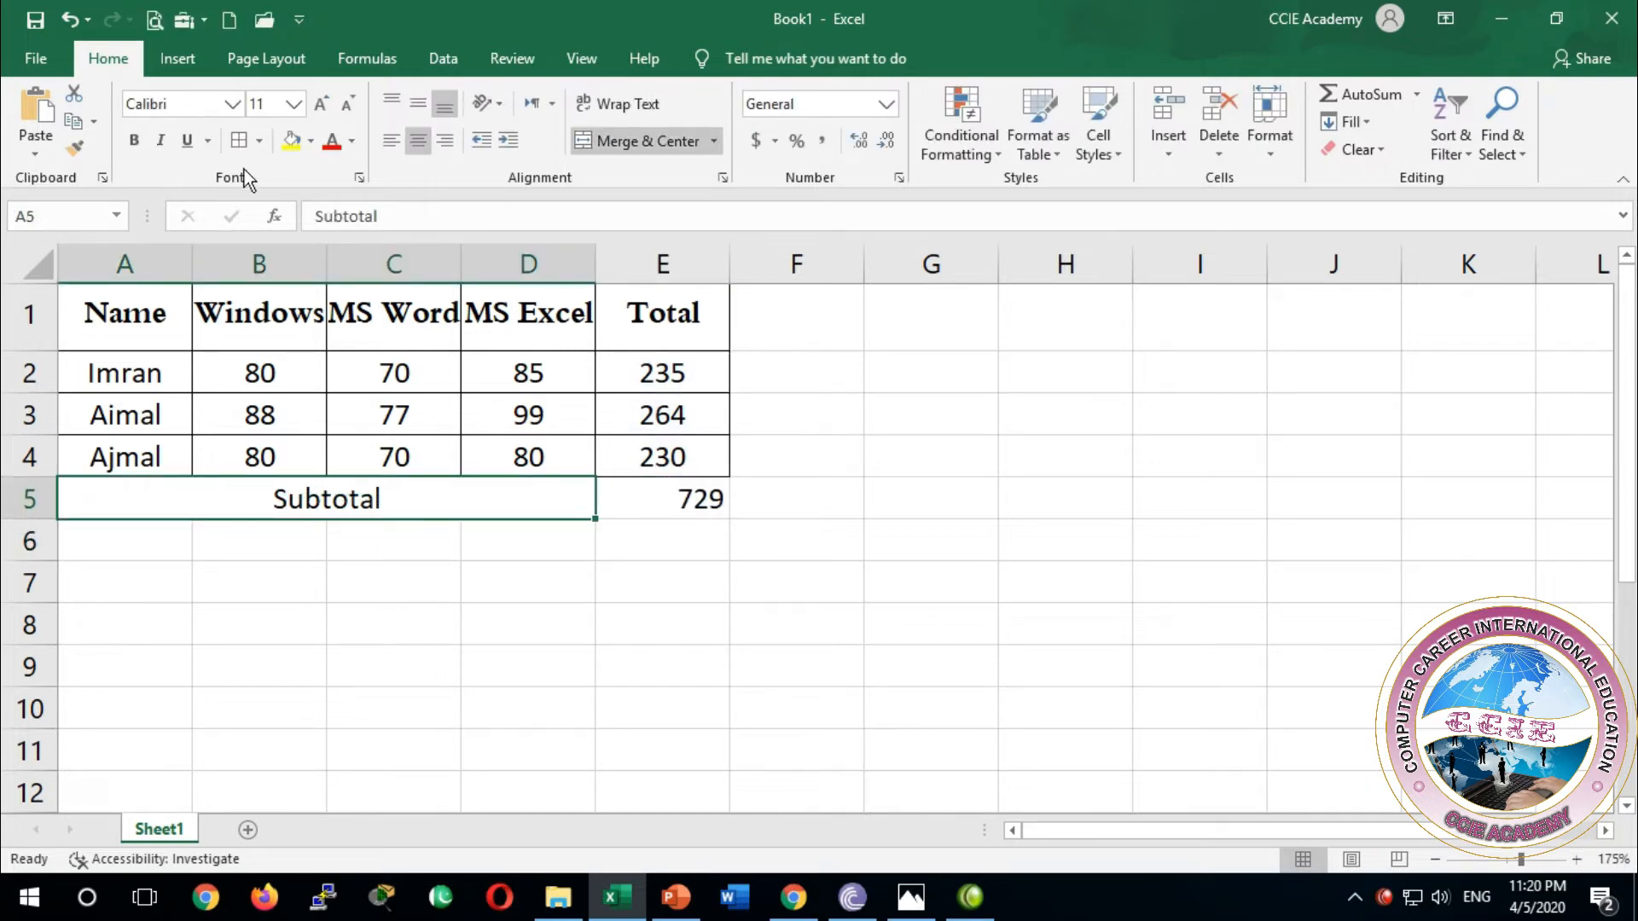
{"action": "left_click", "coordinate": [161, 142]}
{"action": "left_click_drag", "start_coordinate": [625, 497], "coordinate": [171, 309]}
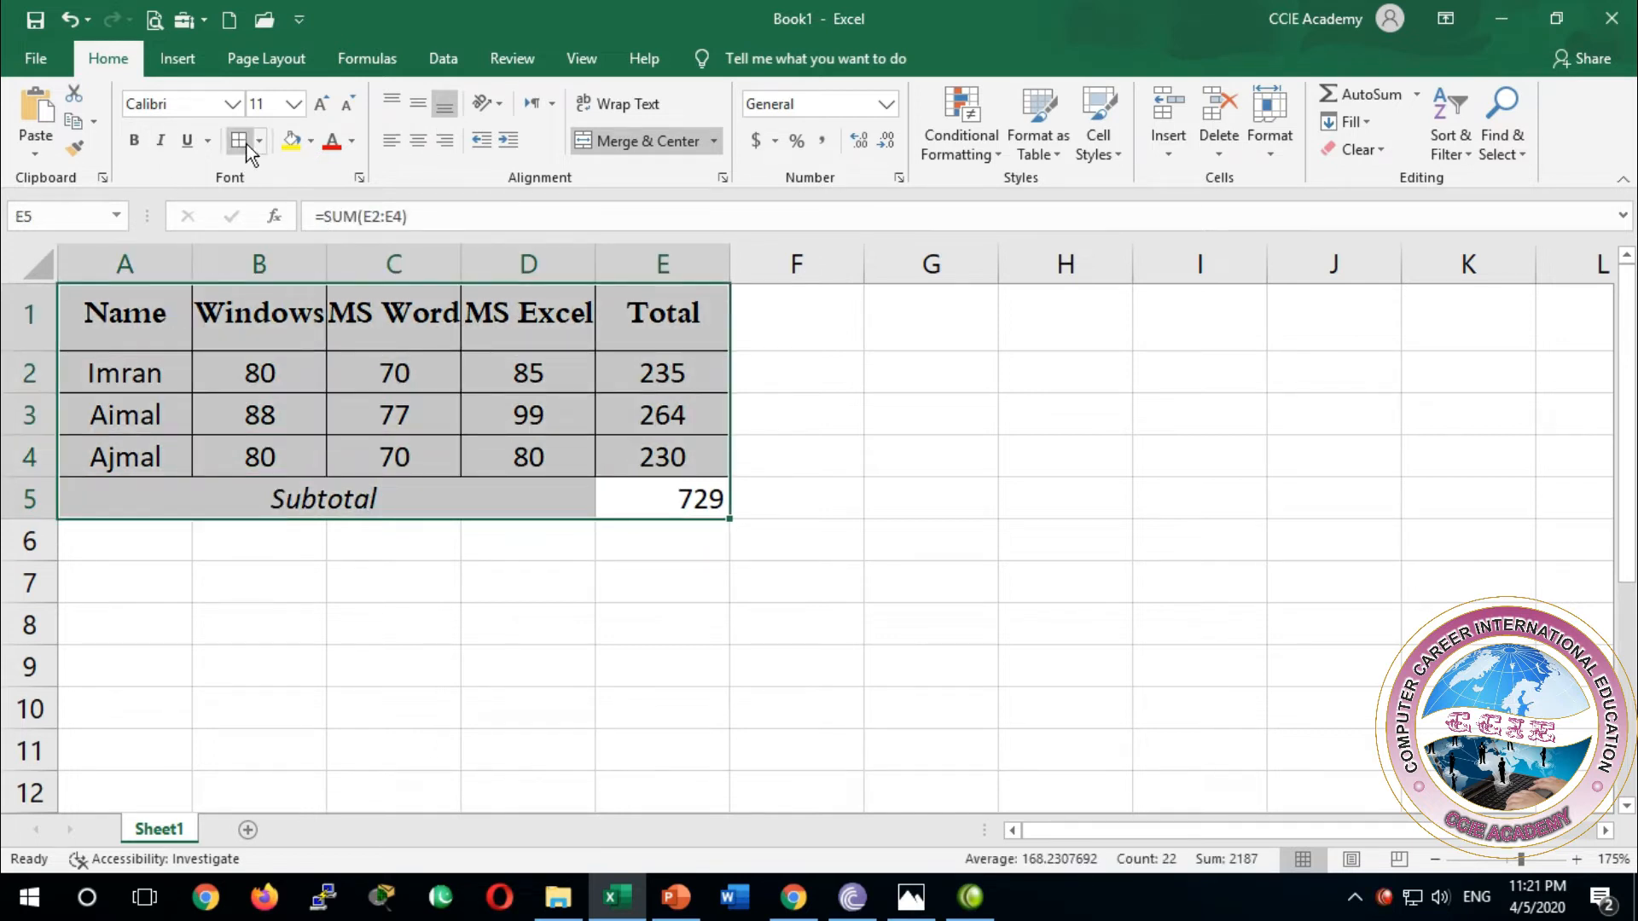
{"action": "left_click", "coordinate": [337, 426]}
{"action": "left_click_drag", "start_coordinate": [635, 512], "coordinate": [178, 219]}
{"action": "left_click", "coordinate": [256, 373]}
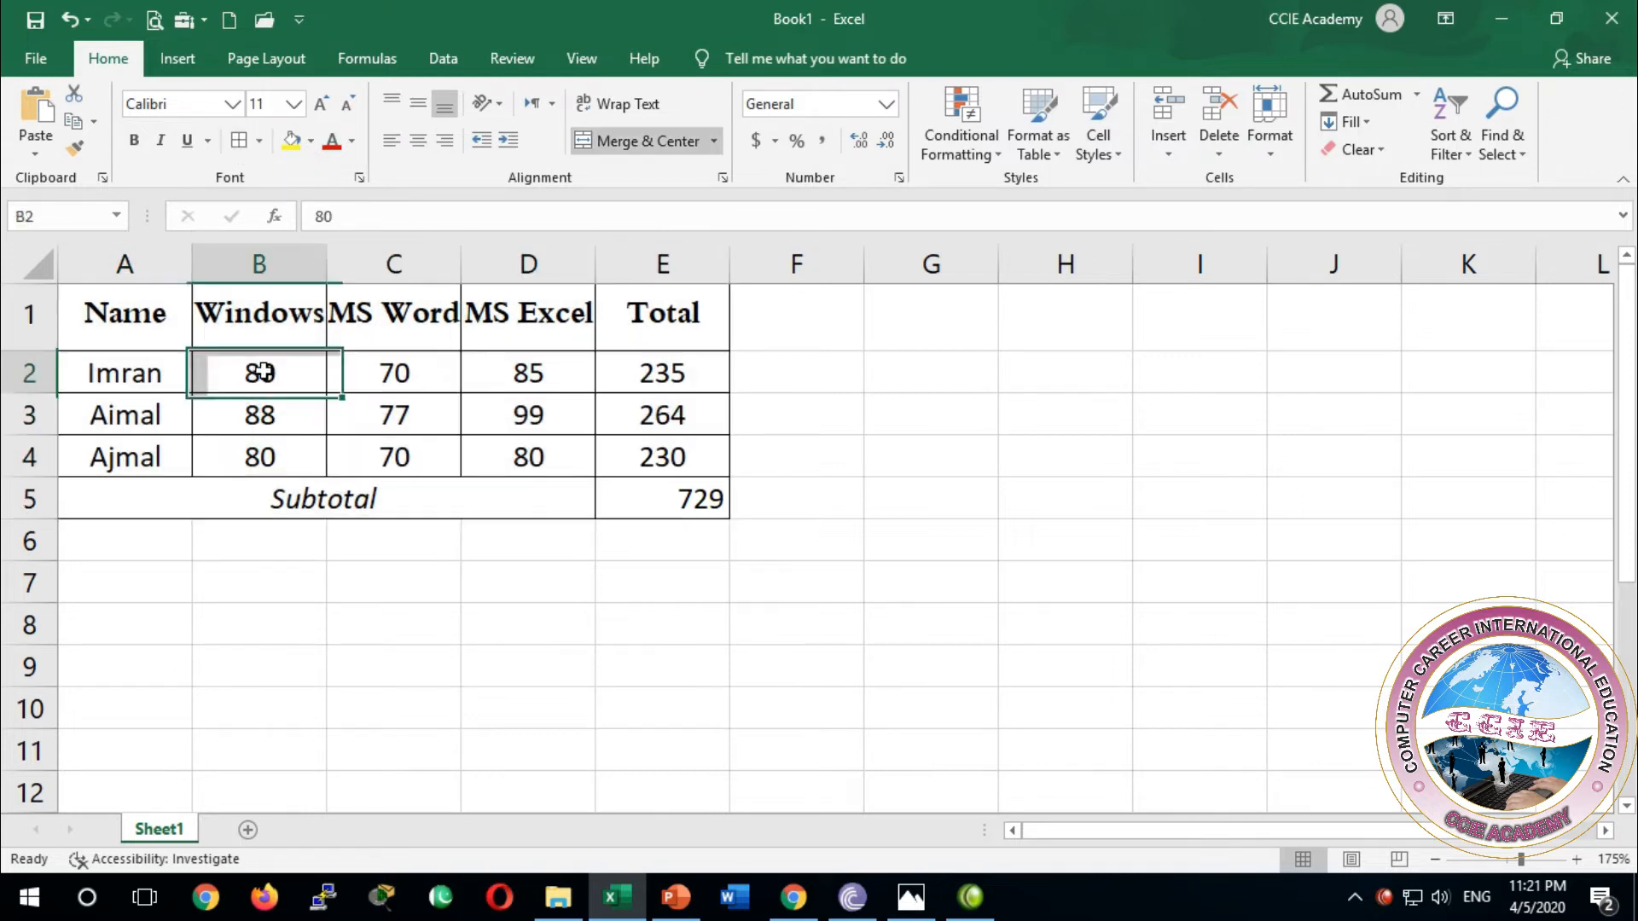
Set the font color of the header row A1:E1 to the standard purple
{"action": "left_click_drag", "start_coordinate": [139, 316], "coordinate": [639, 314]}
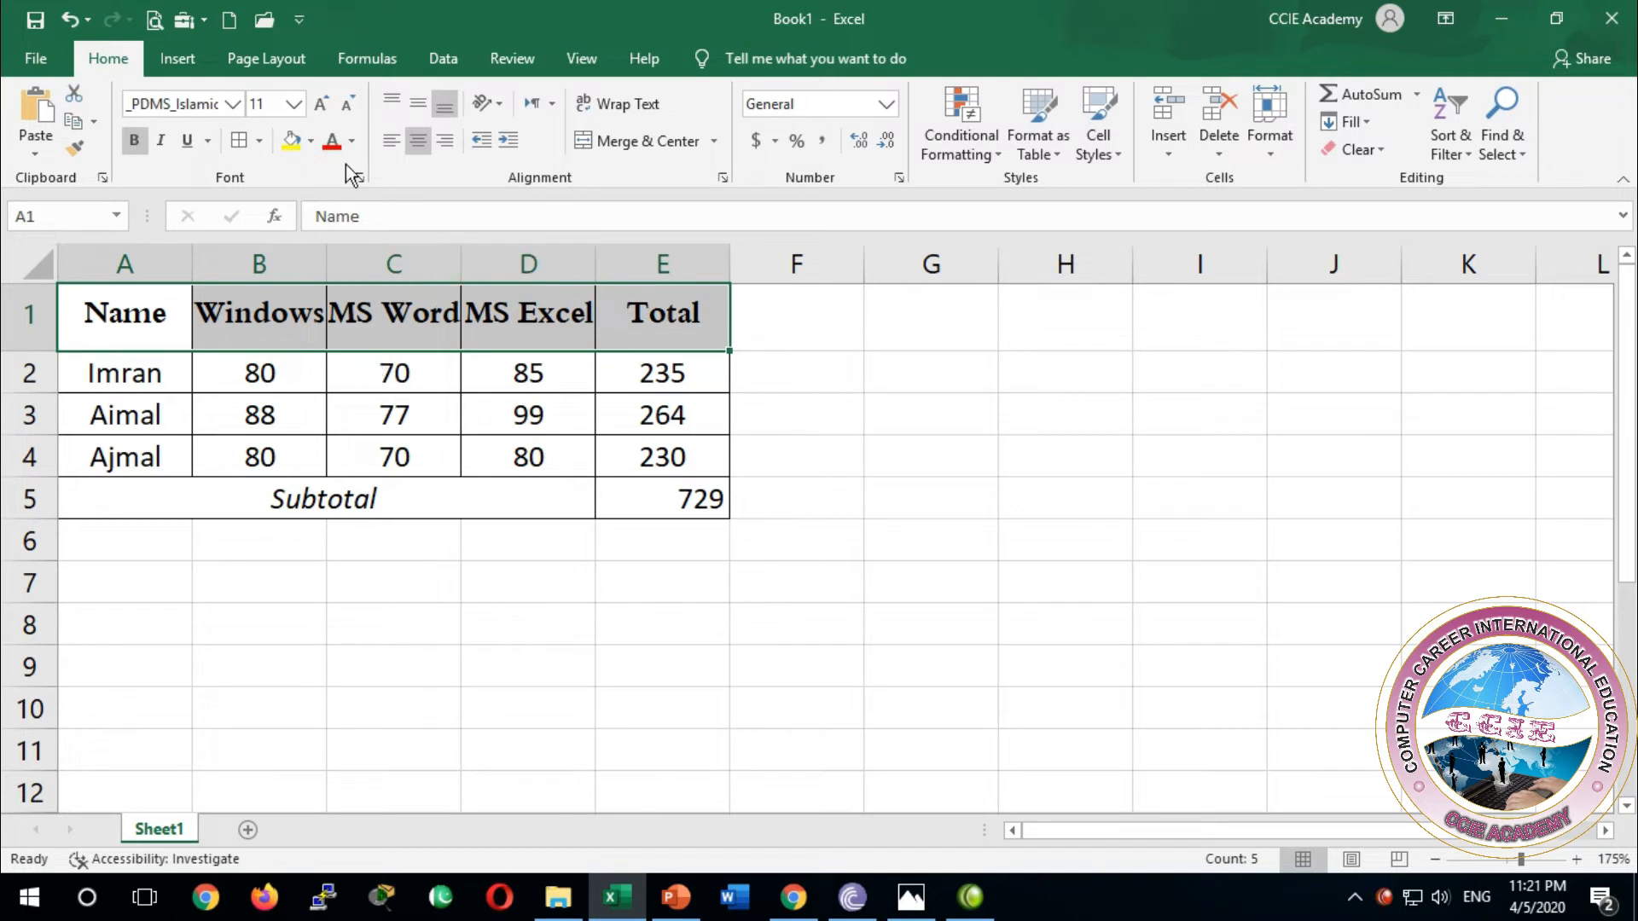
{"action": "left_click", "coordinate": [352, 143]}
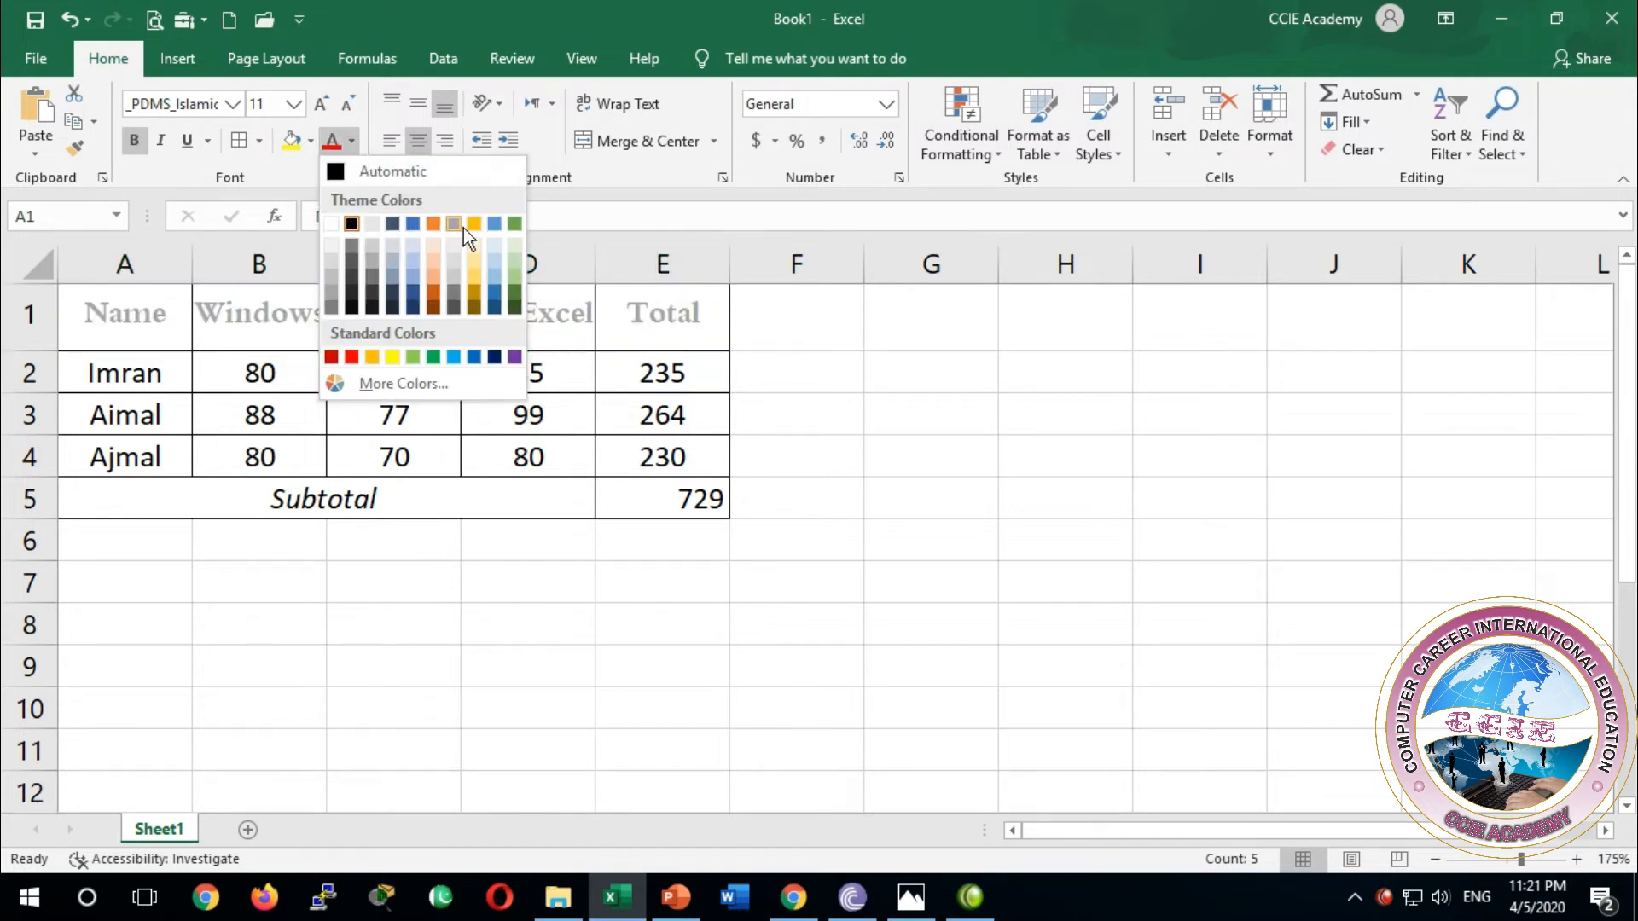
{"action": "left_click", "coordinate": [514, 357]}
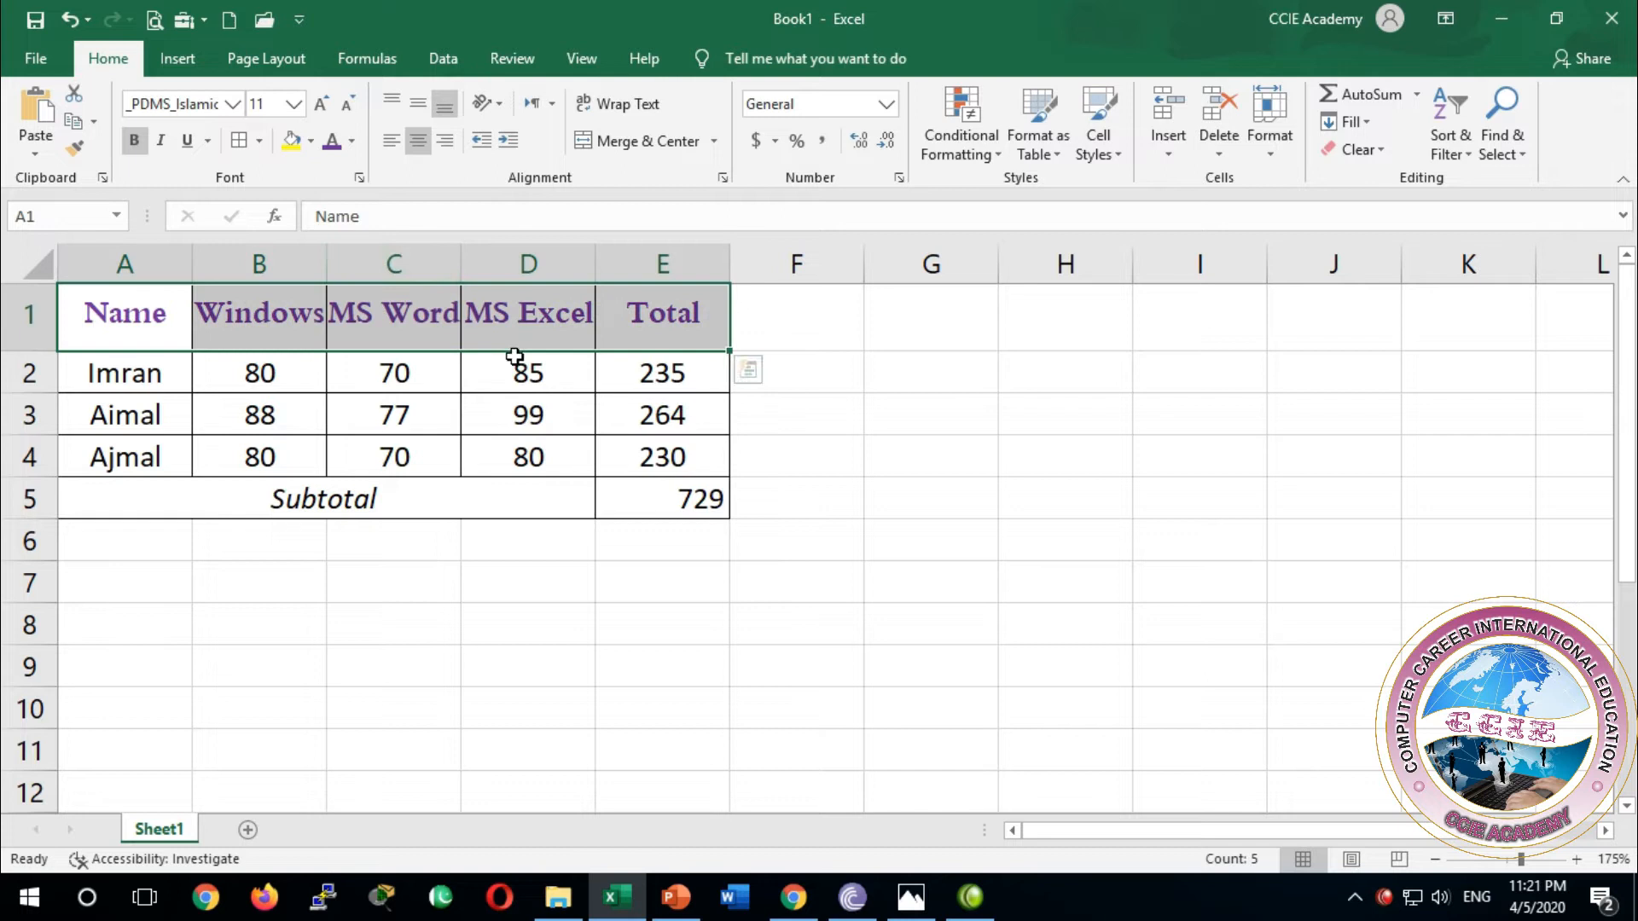
Try custom font colors for the header row A1:E1 and apply a light green from the extended standard color palette
{"action": "left_click", "coordinate": [351, 141]}
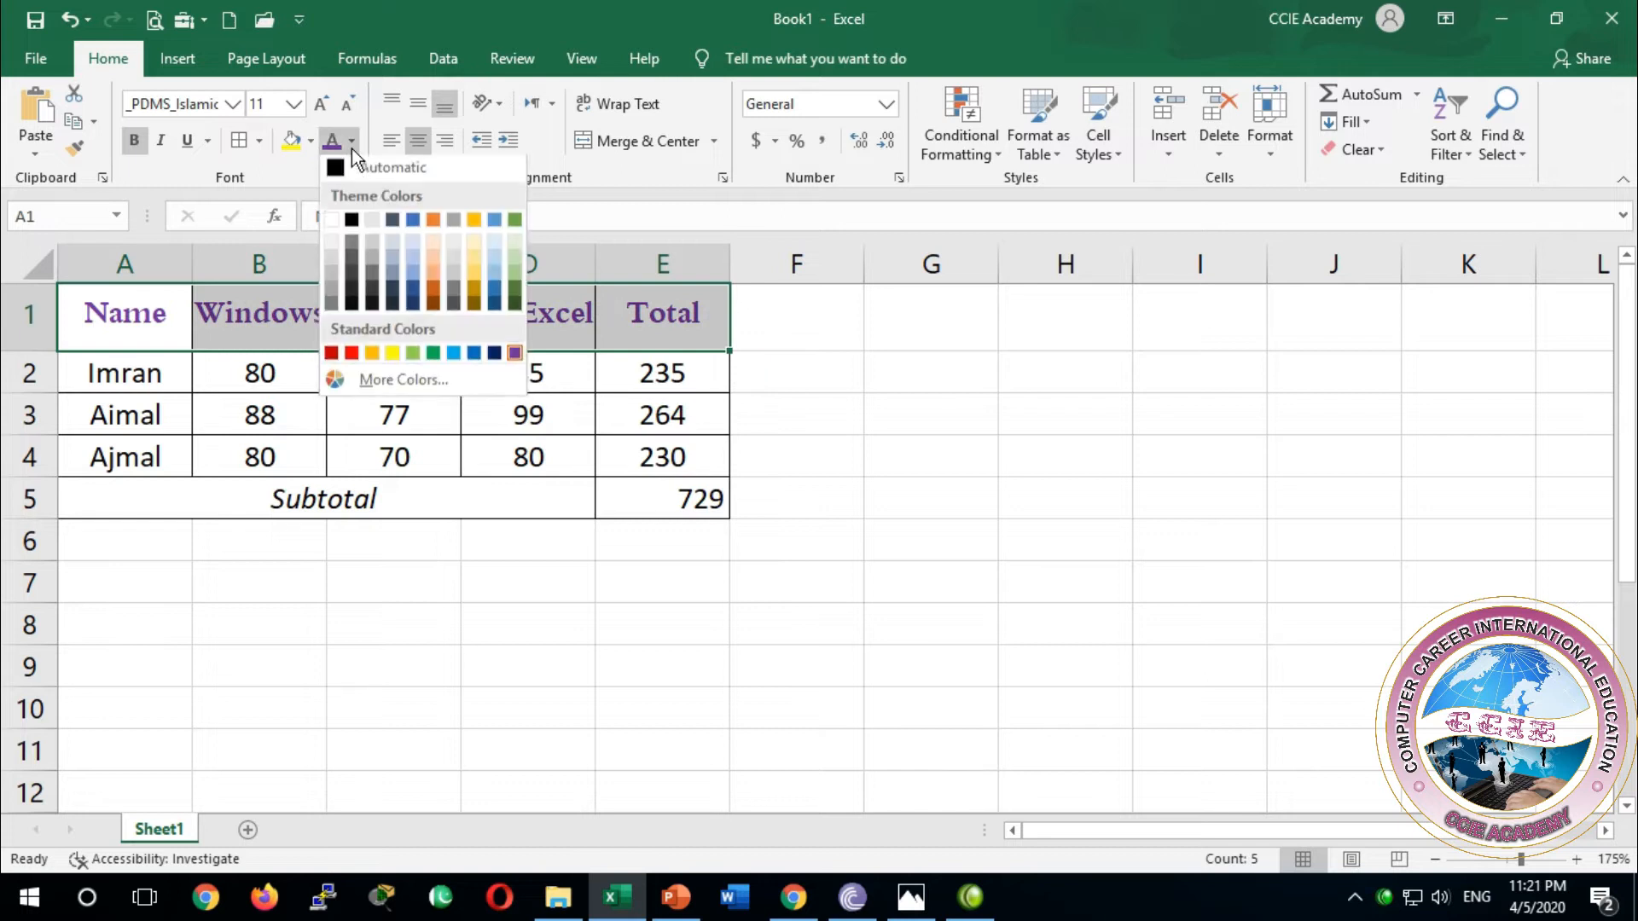
{"action": "left_click", "coordinate": [403, 384]}
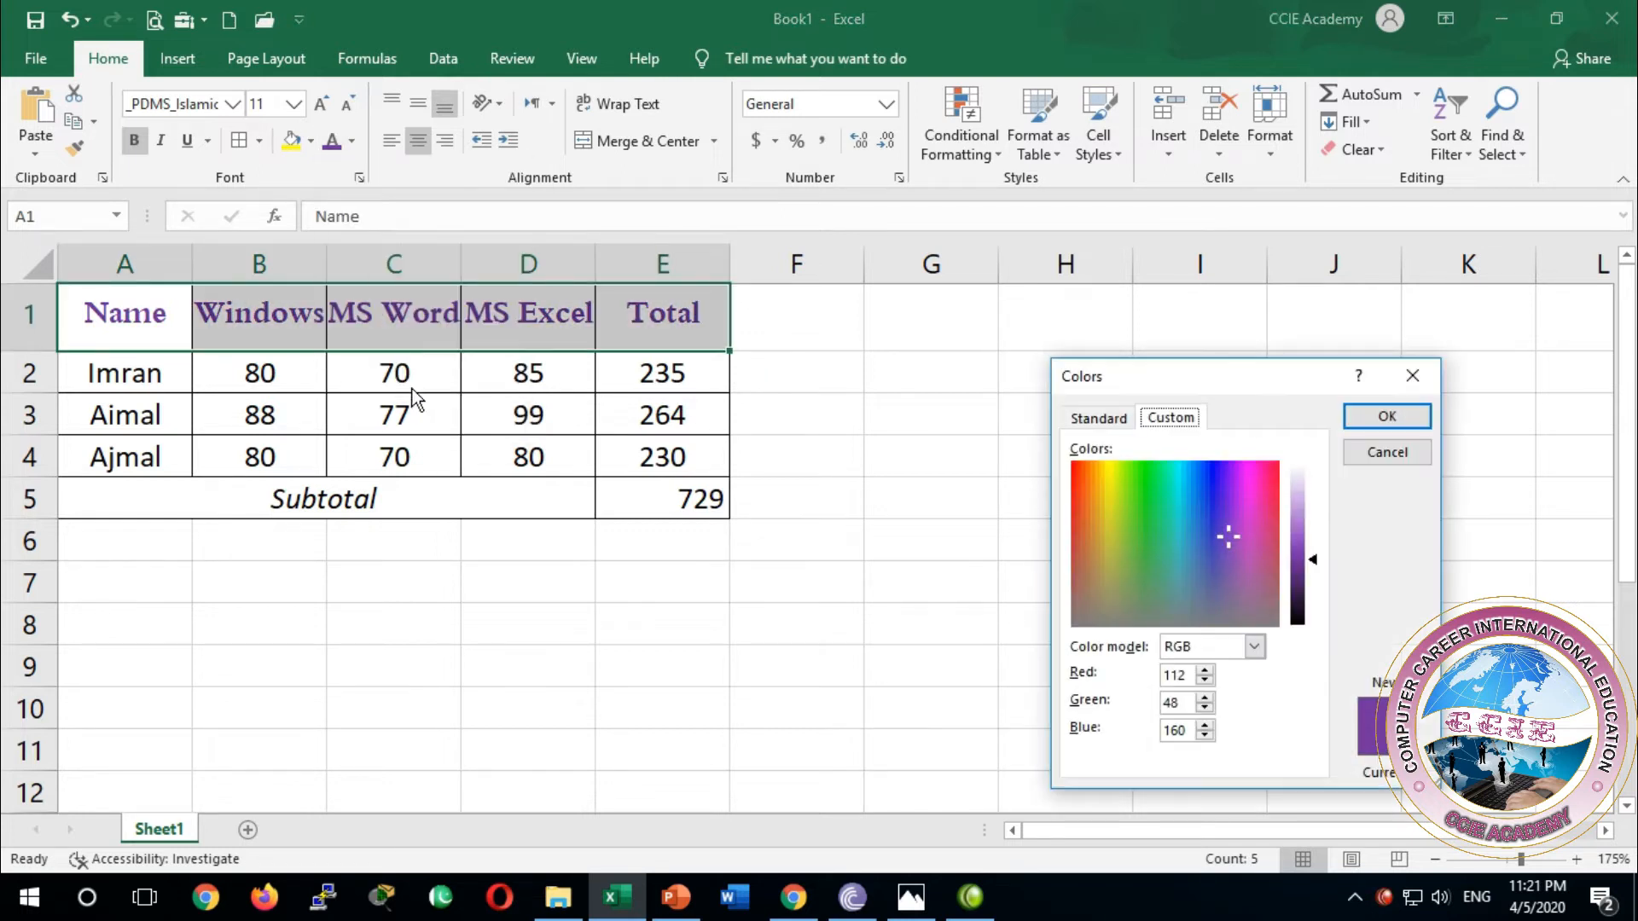
{"action": "mouse_move", "coordinate": [1237, 511]}
{"action": "left_mouse_down"}
{"action": "mouse_move", "coordinate": [1262, 509]}
{"action": "mouse_move", "coordinate": [1245, 490]}
{"action": "left_mouse_up"}
{"action": "left_click", "coordinate": [1237, 520]}
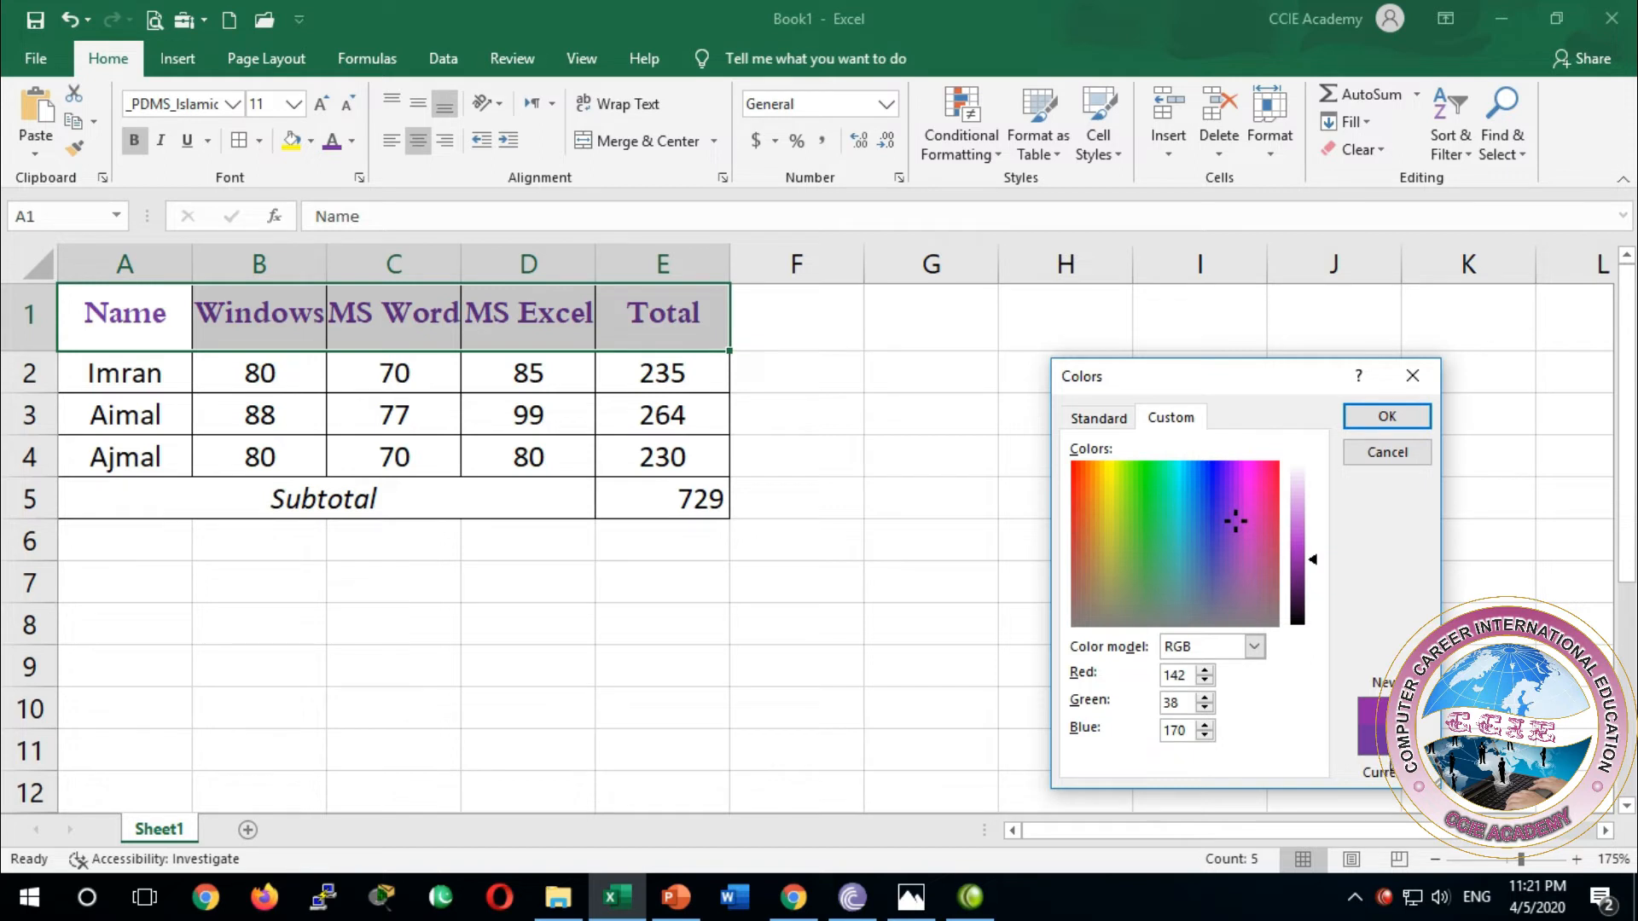
{"action": "left_click_drag", "start_coordinate": [1114, 515], "coordinate": [1133, 493]}
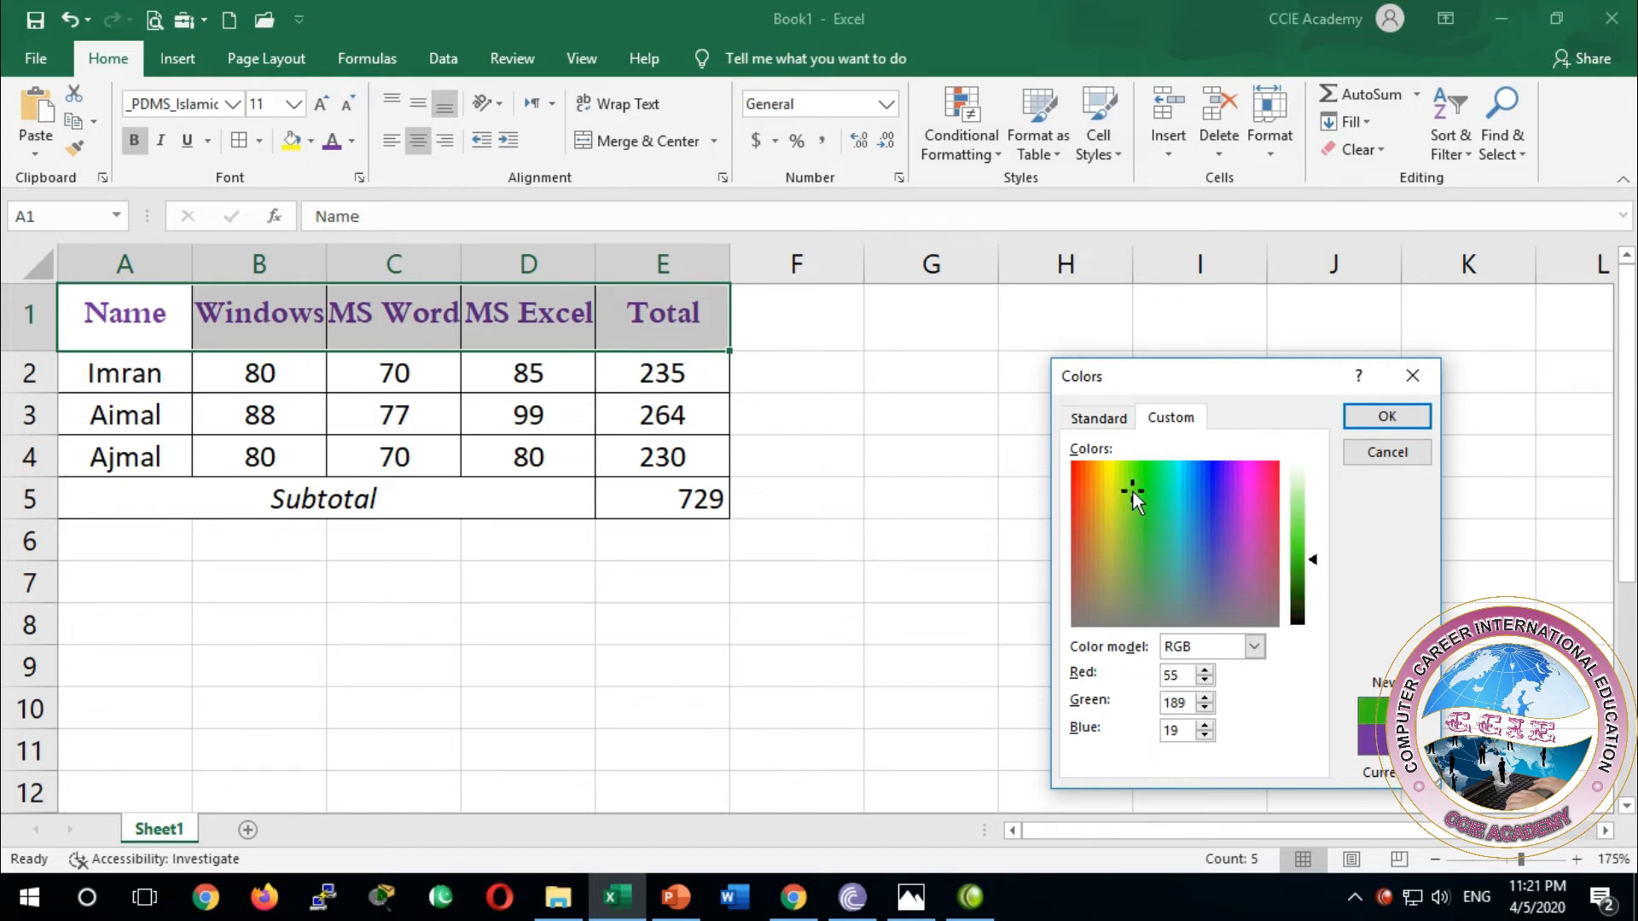
{"action": "left_click", "coordinate": [1102, 418]}
{"action": "left_click", "coordinate": [1140, 546]}
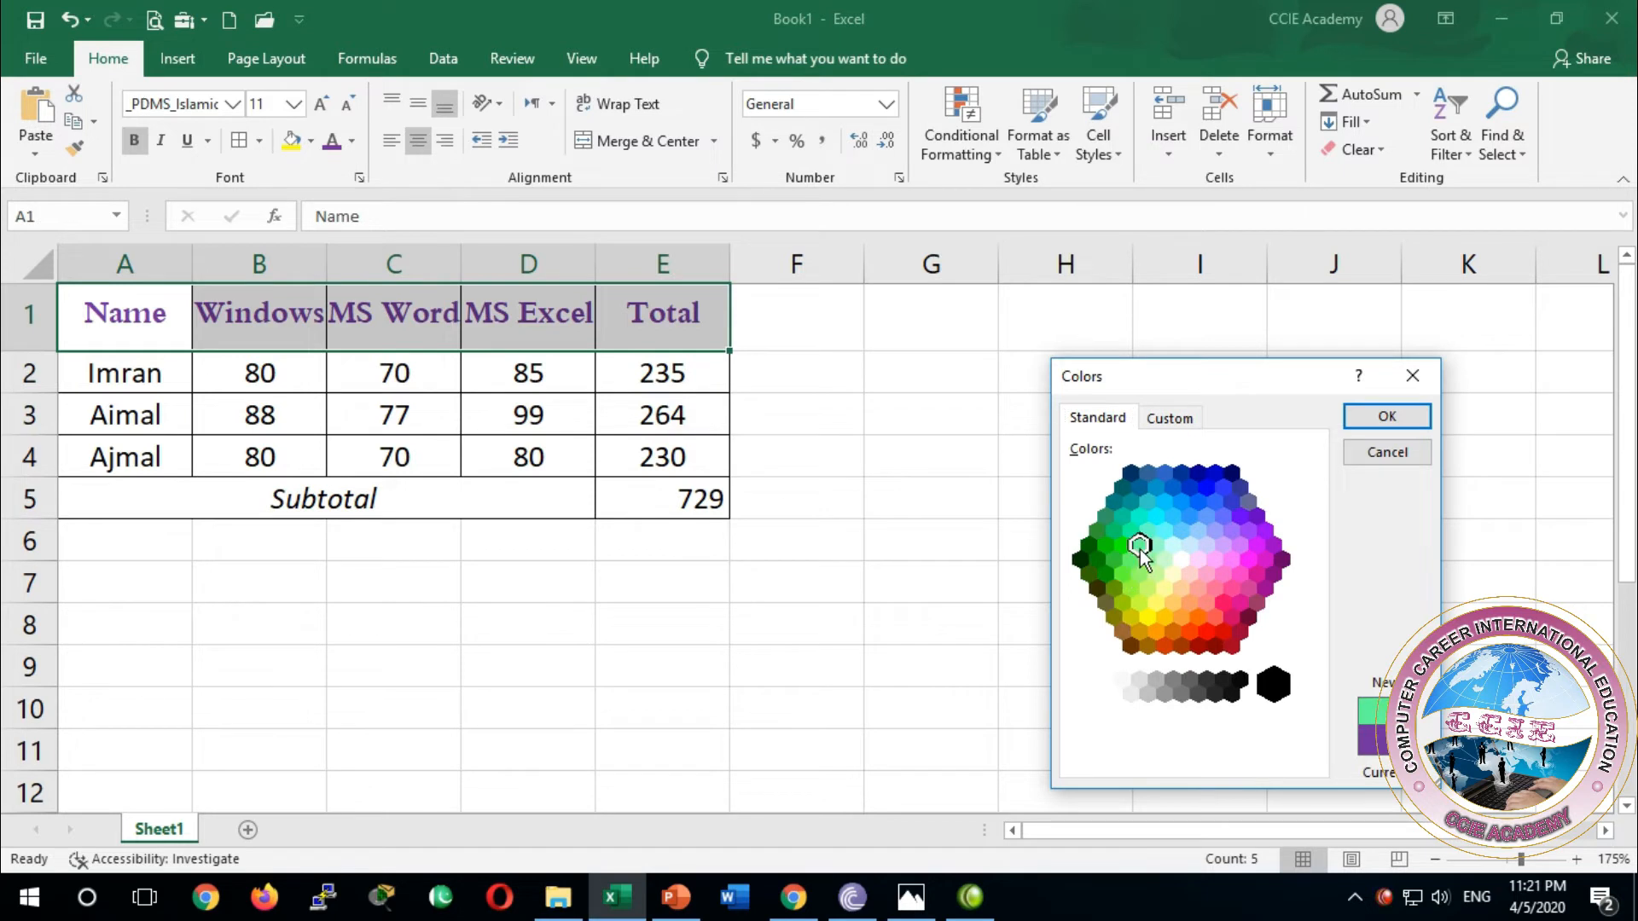
{"action": "left_click", "coordinate": [1386, 417]}
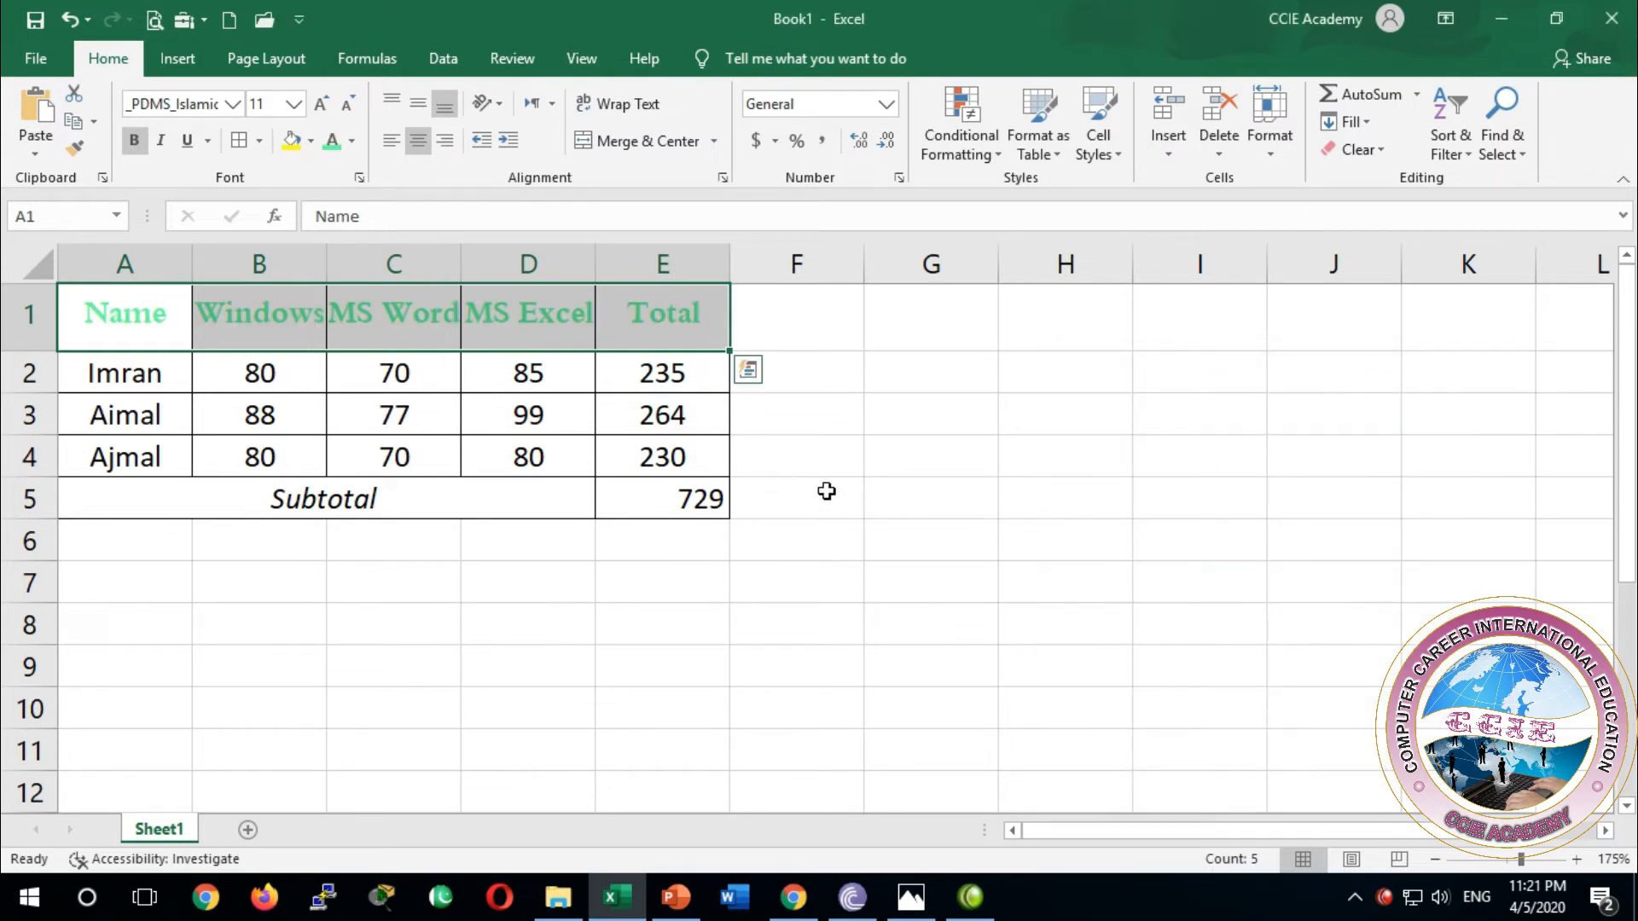
Change the font color of the header row A1:E1 to the standard red
{"action": "left_click", "coordinate": [650, 444]}
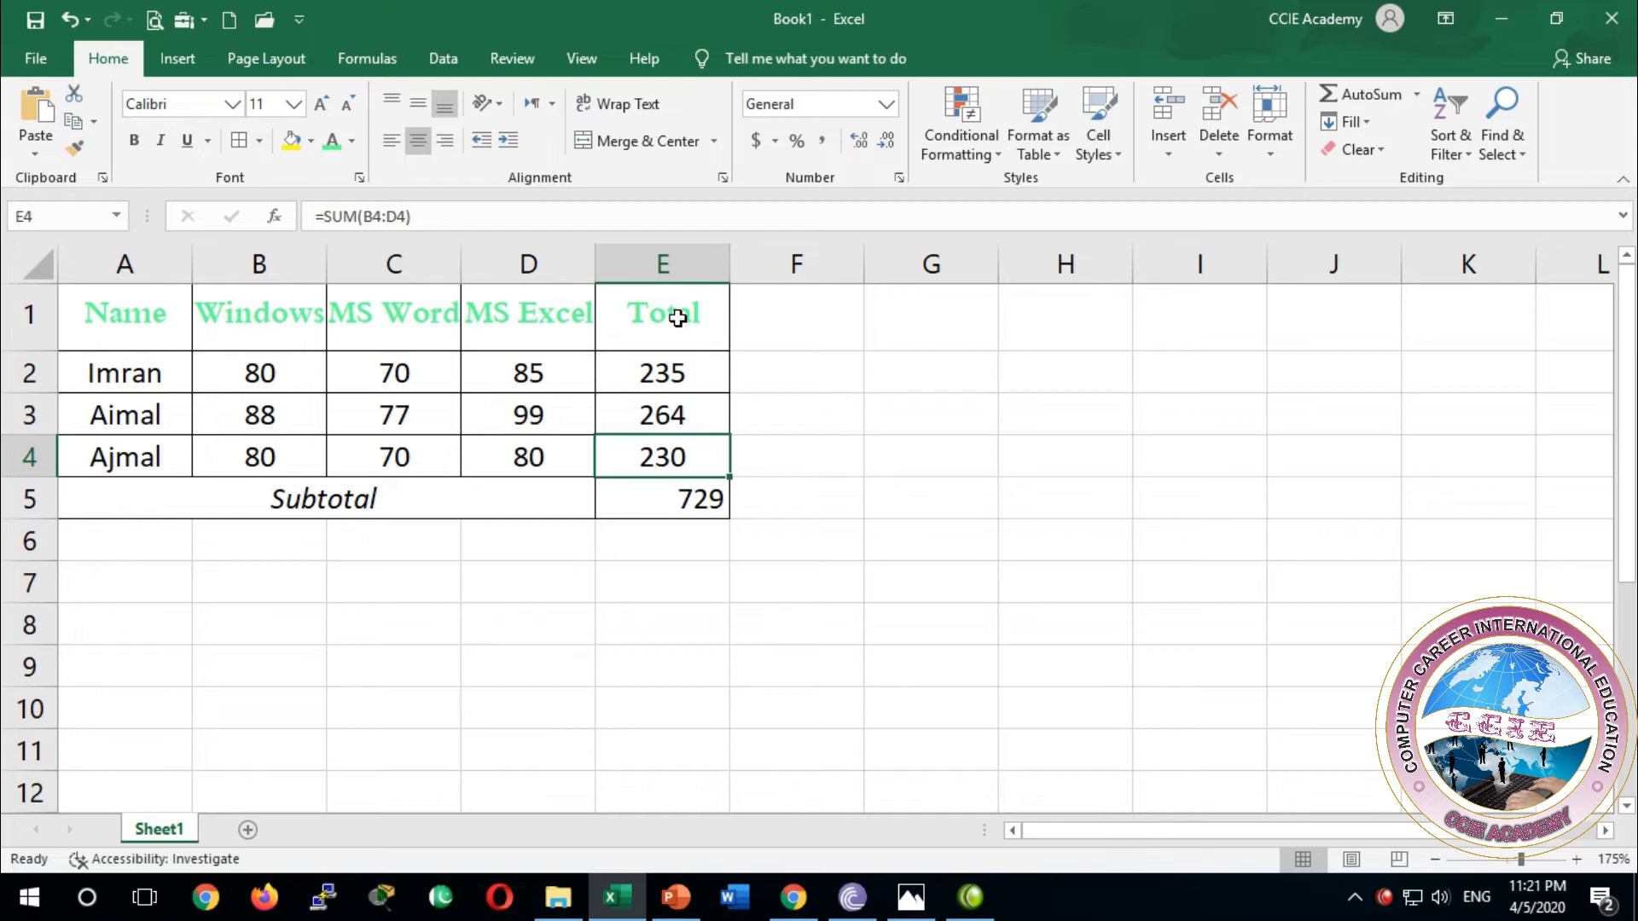
{"action": "left_click_drag", "start_coordinate": [677, 319], "coordinate": [77, 307]}
{"action": "left_click", "coordinate": [352, 141]}
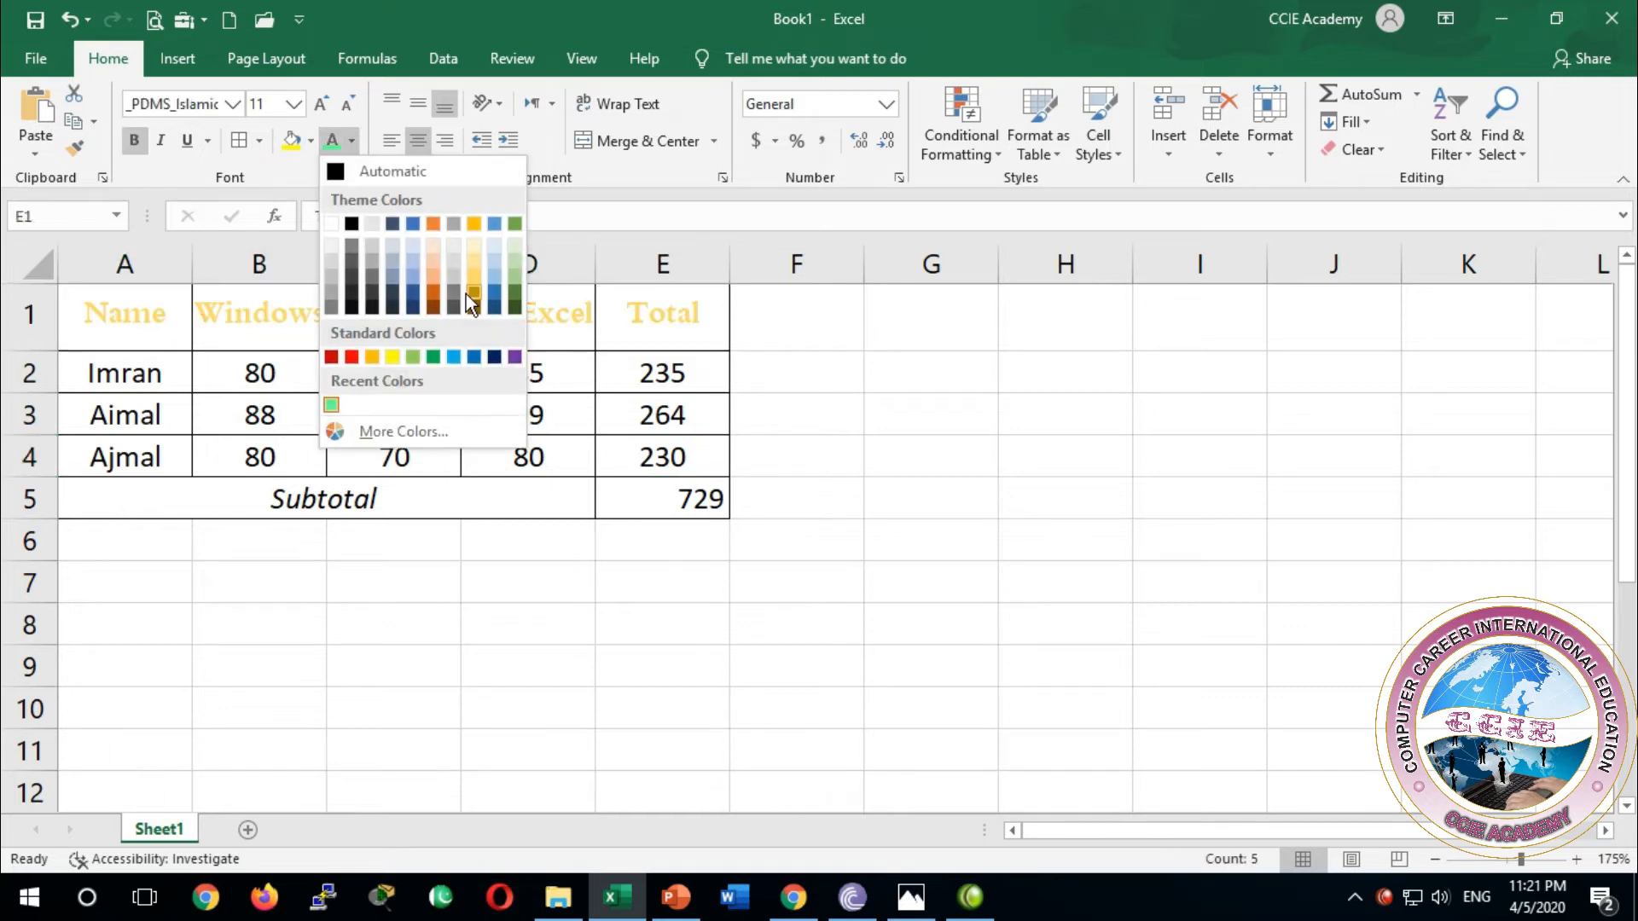
{"action": "left_click", "coordinate": [351, 357]}
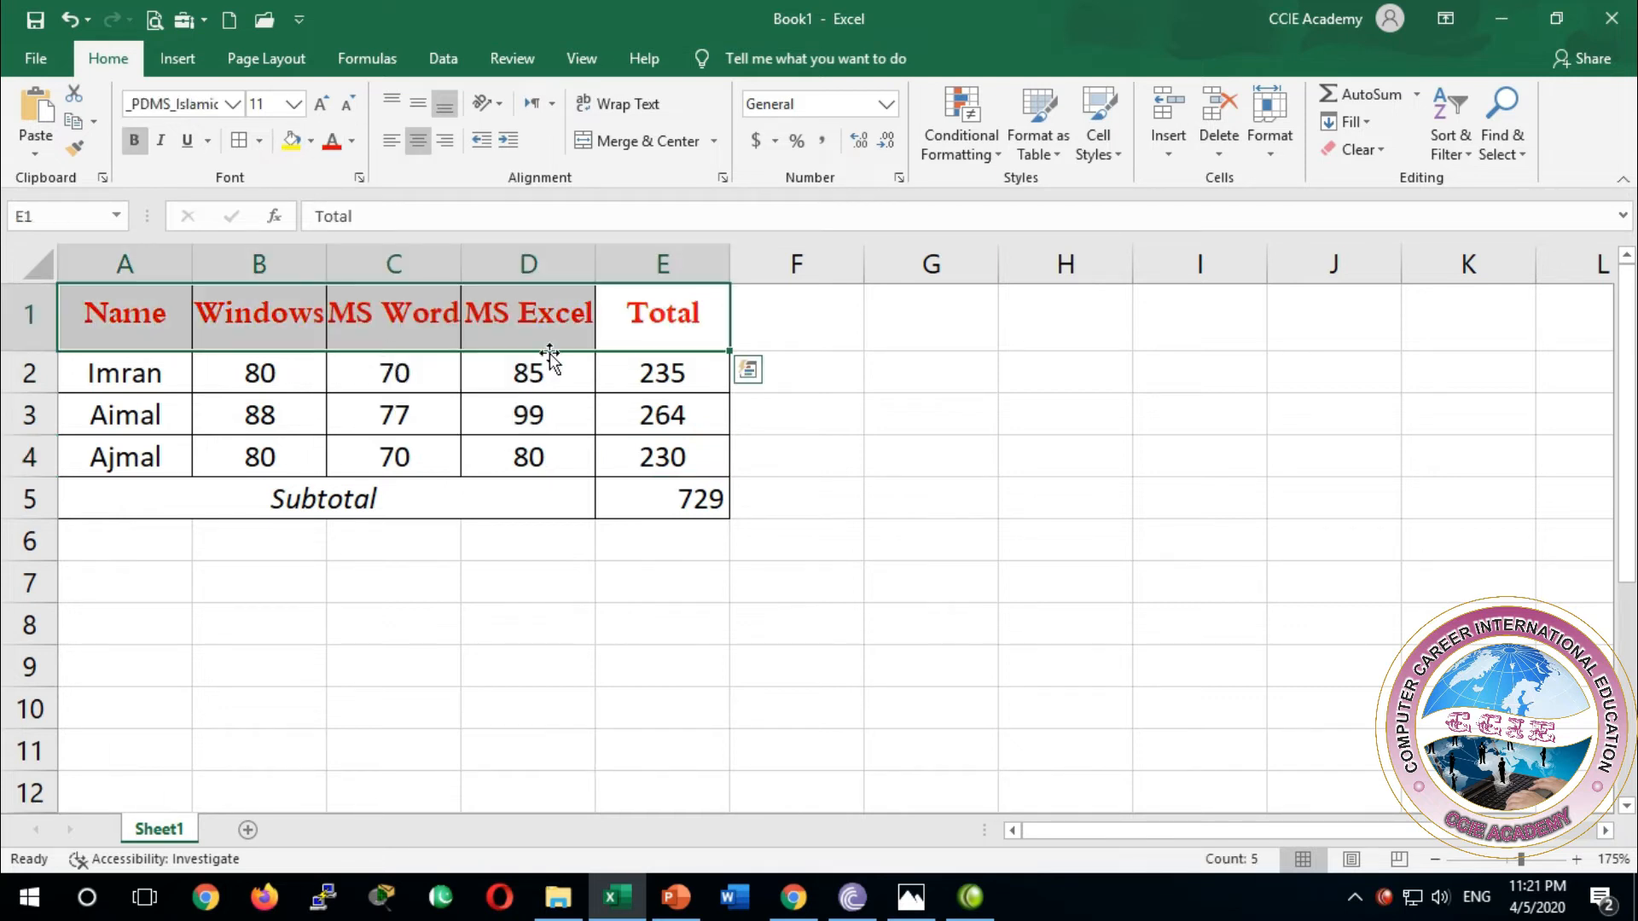
{"action": "left_click", "coordinate": [644, 363]}
Fill the header row A1:E1 with a light orange theme color
{"action": "left_click_drag", "start_coordinate": [666, 316], "coordinate": [124, 312]}
{"action": "left_click", "coordinate": [310, 142]}
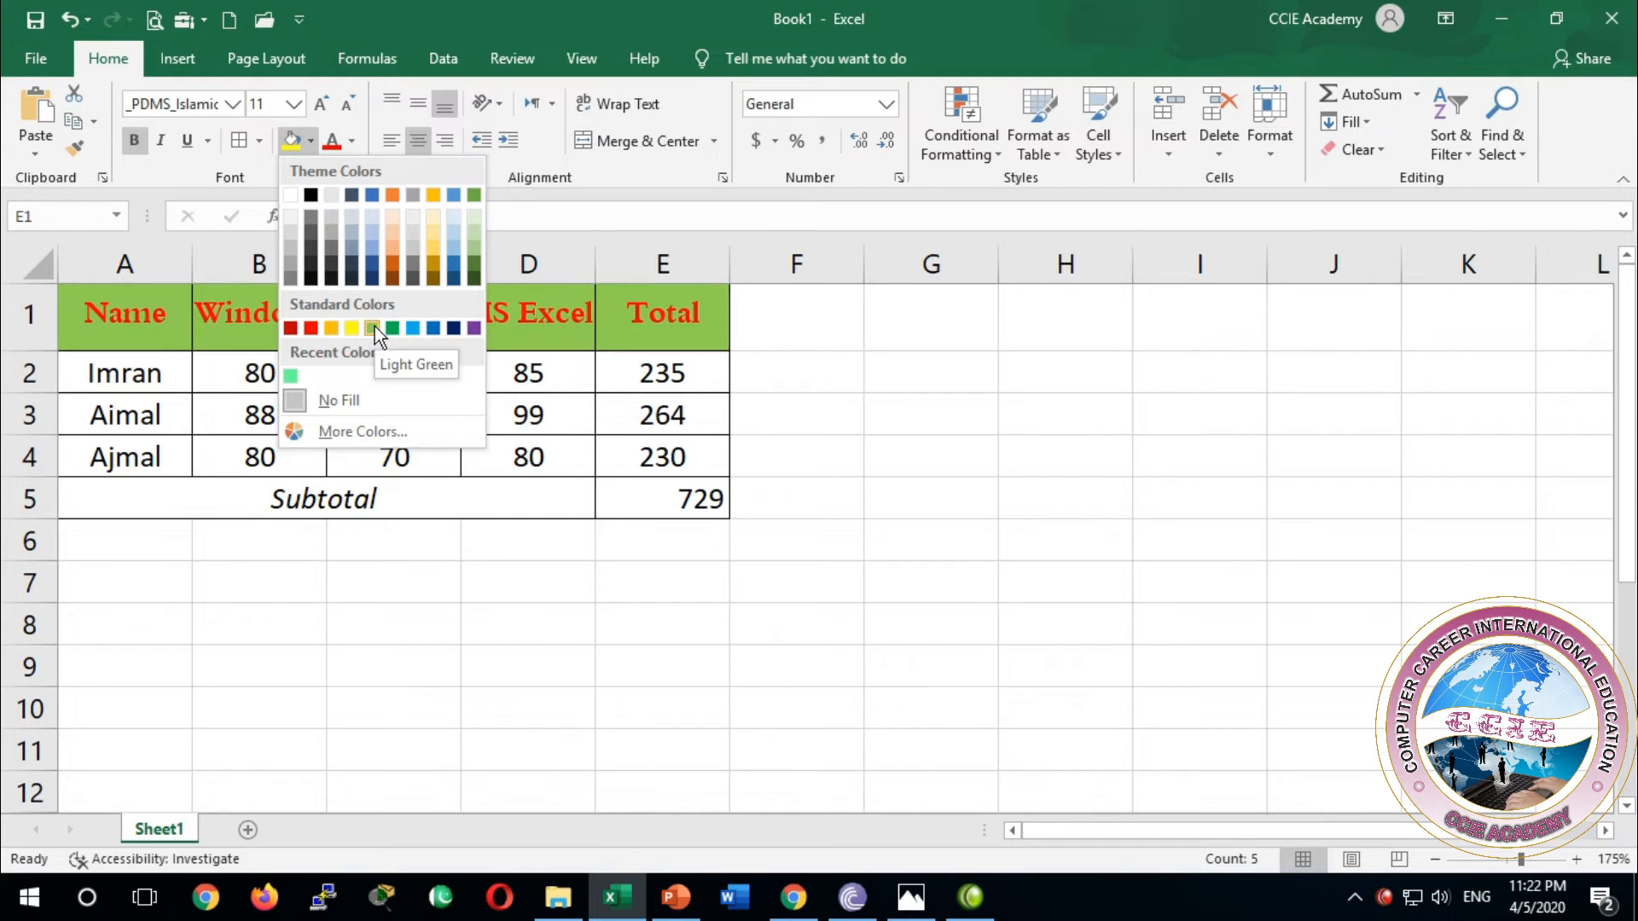
{"action": "left_click", "coordinate": [393, 237]}
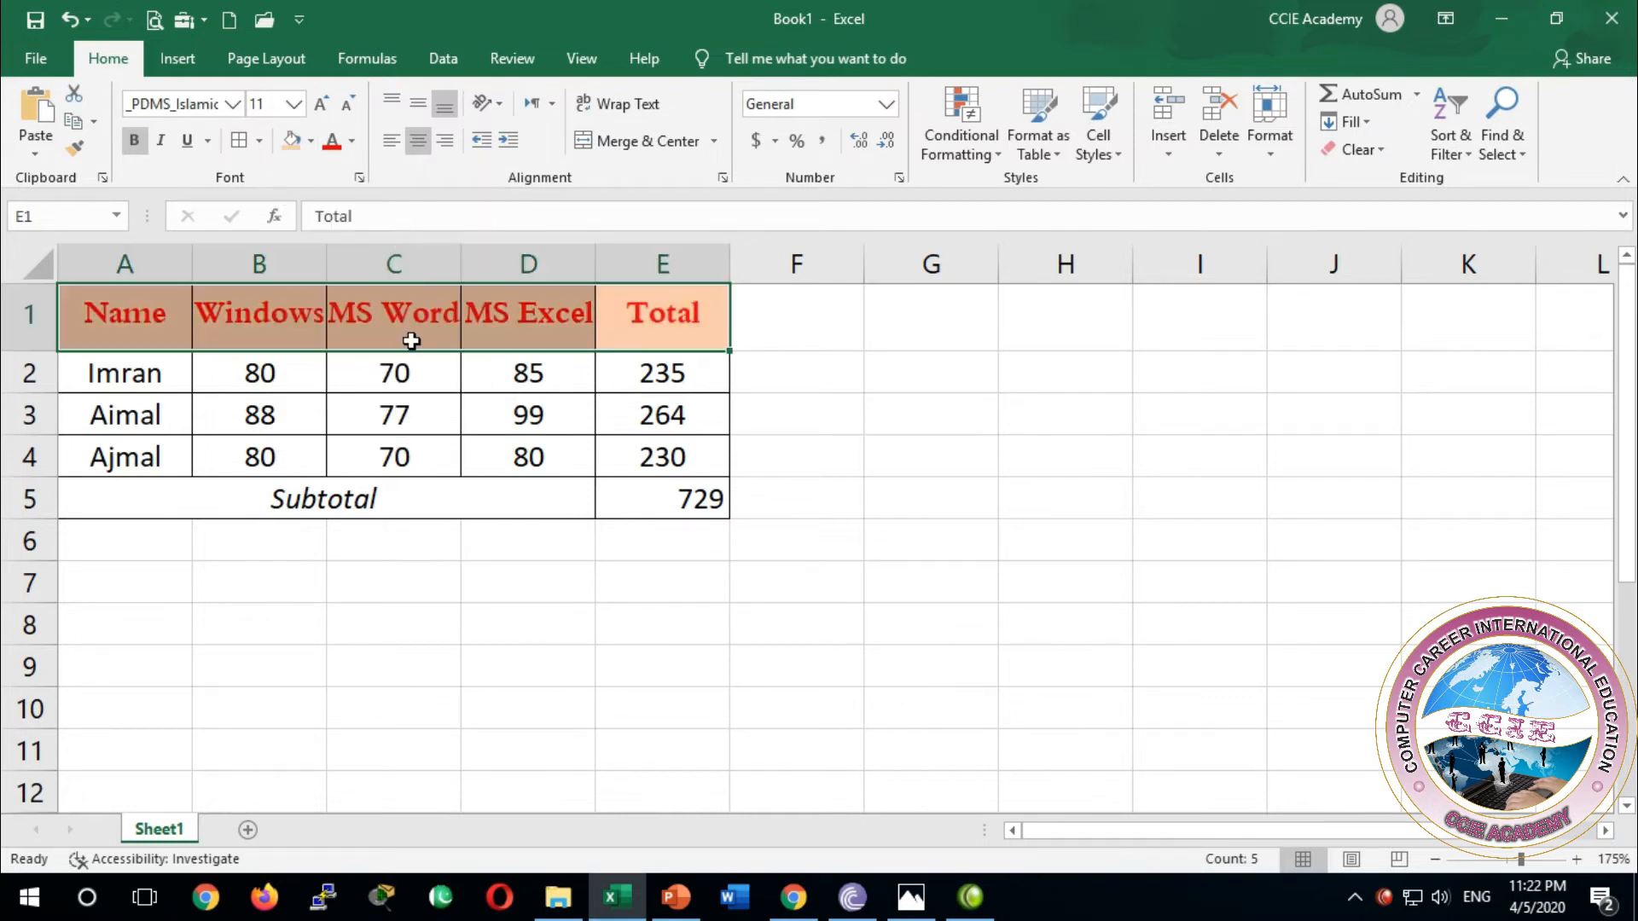
Change the fill color of the header row A1:E1 to yellow
{"action": "left_click", "coordinate": [311, 143]}
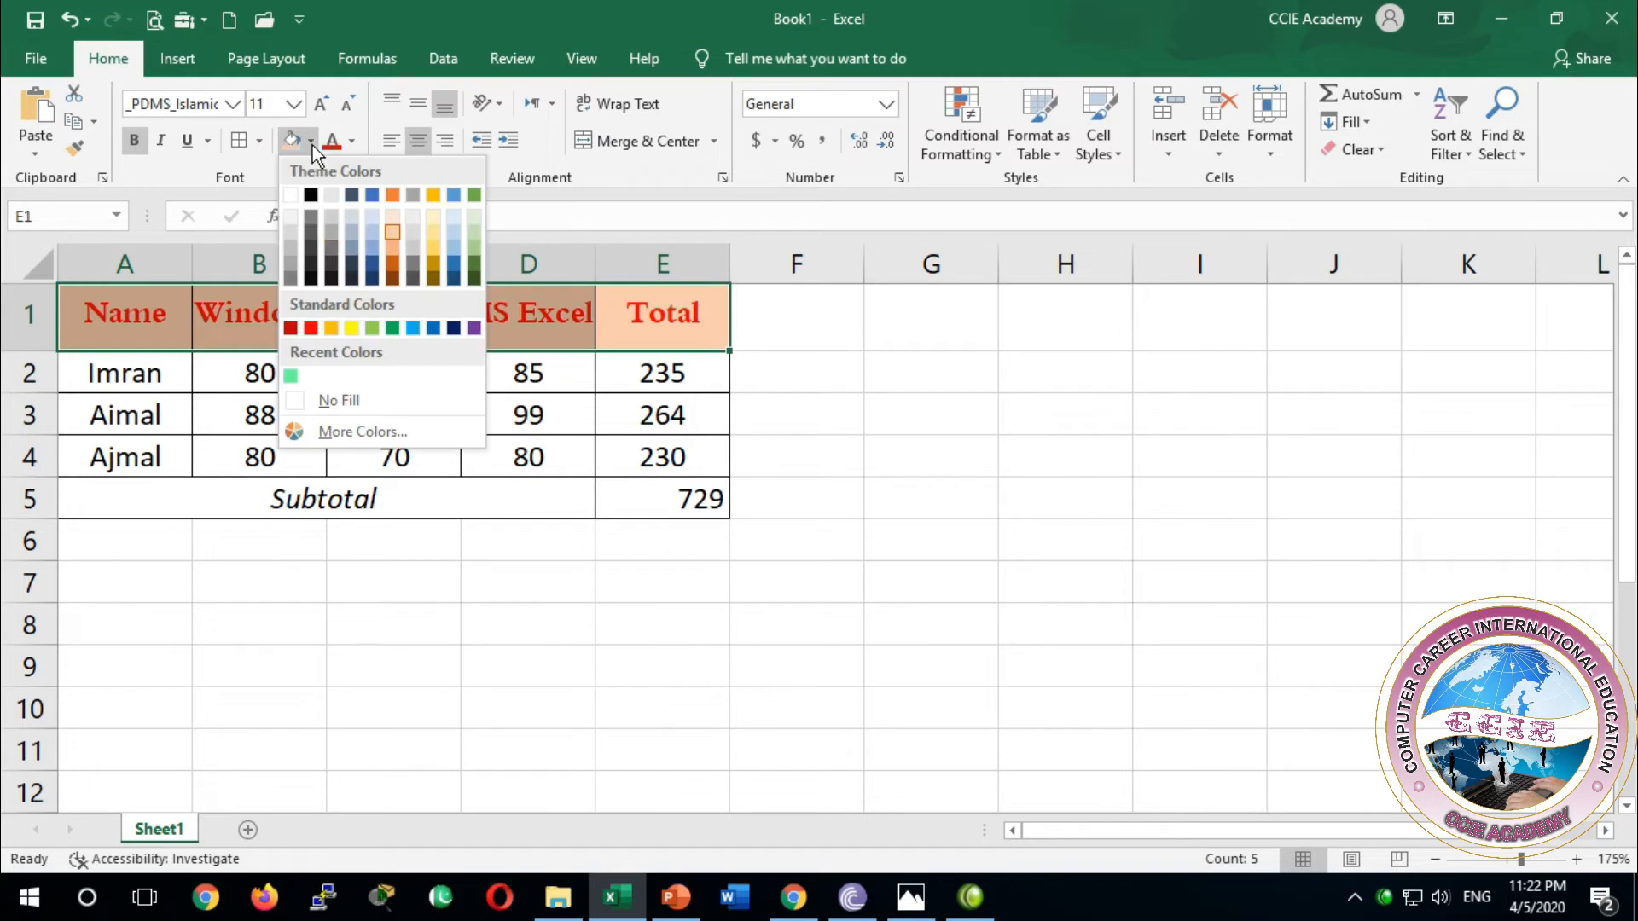
{"action": "left_click", "coordinate": [349, 329]}
{"action": "left_click", "coordinate": [443, 420]}
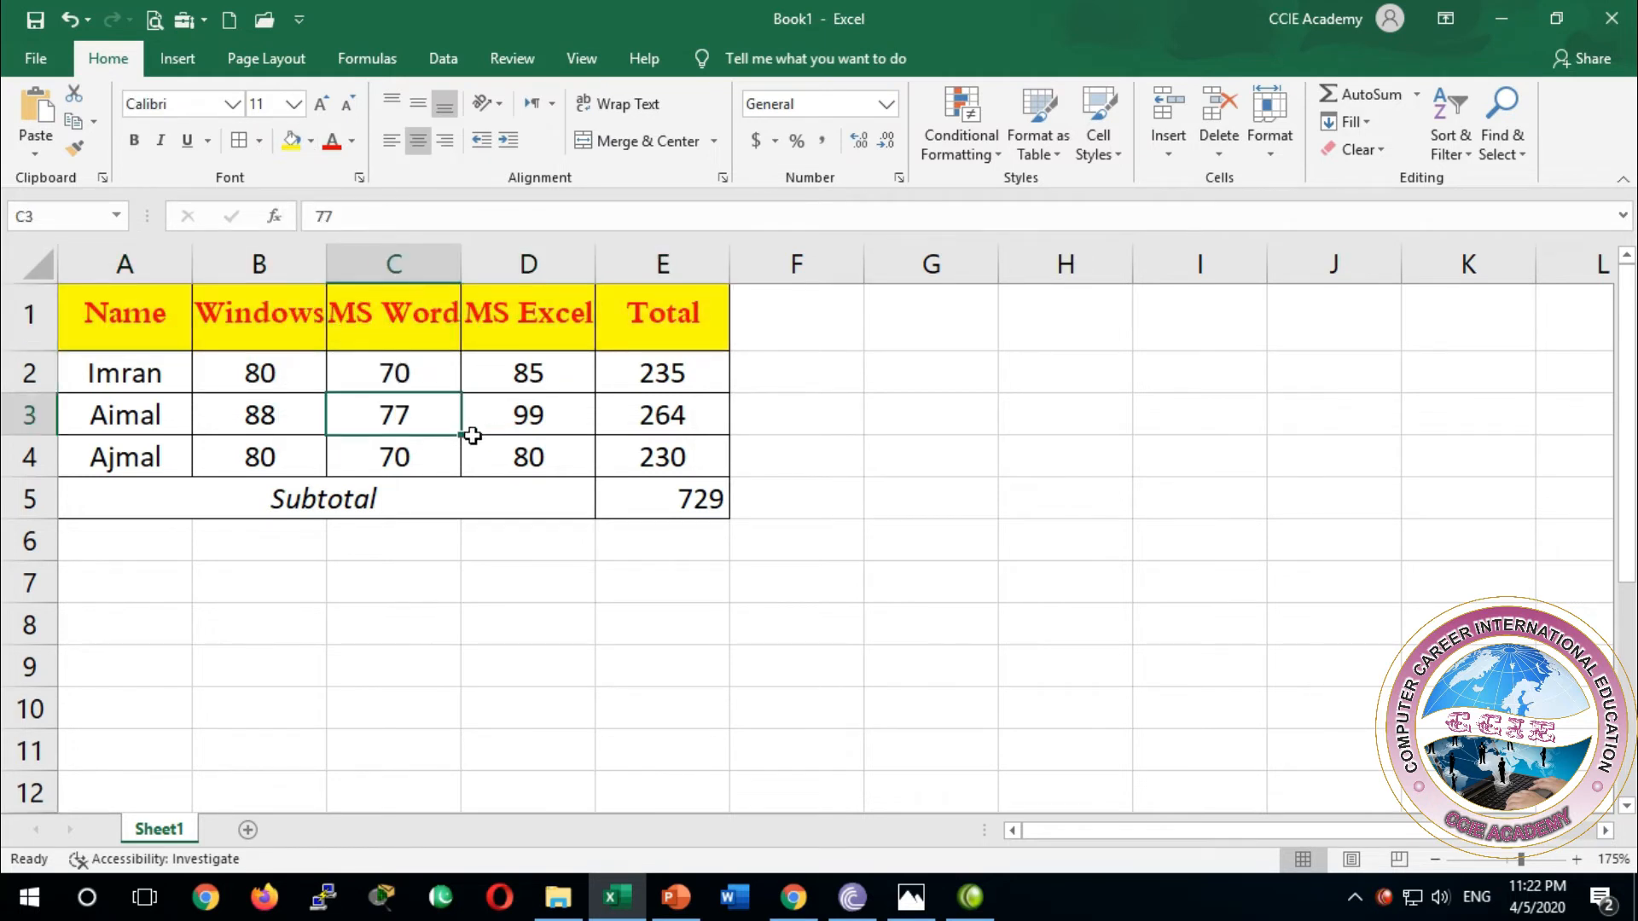
{"action": "left_click", "coordinate": [204, 332]}
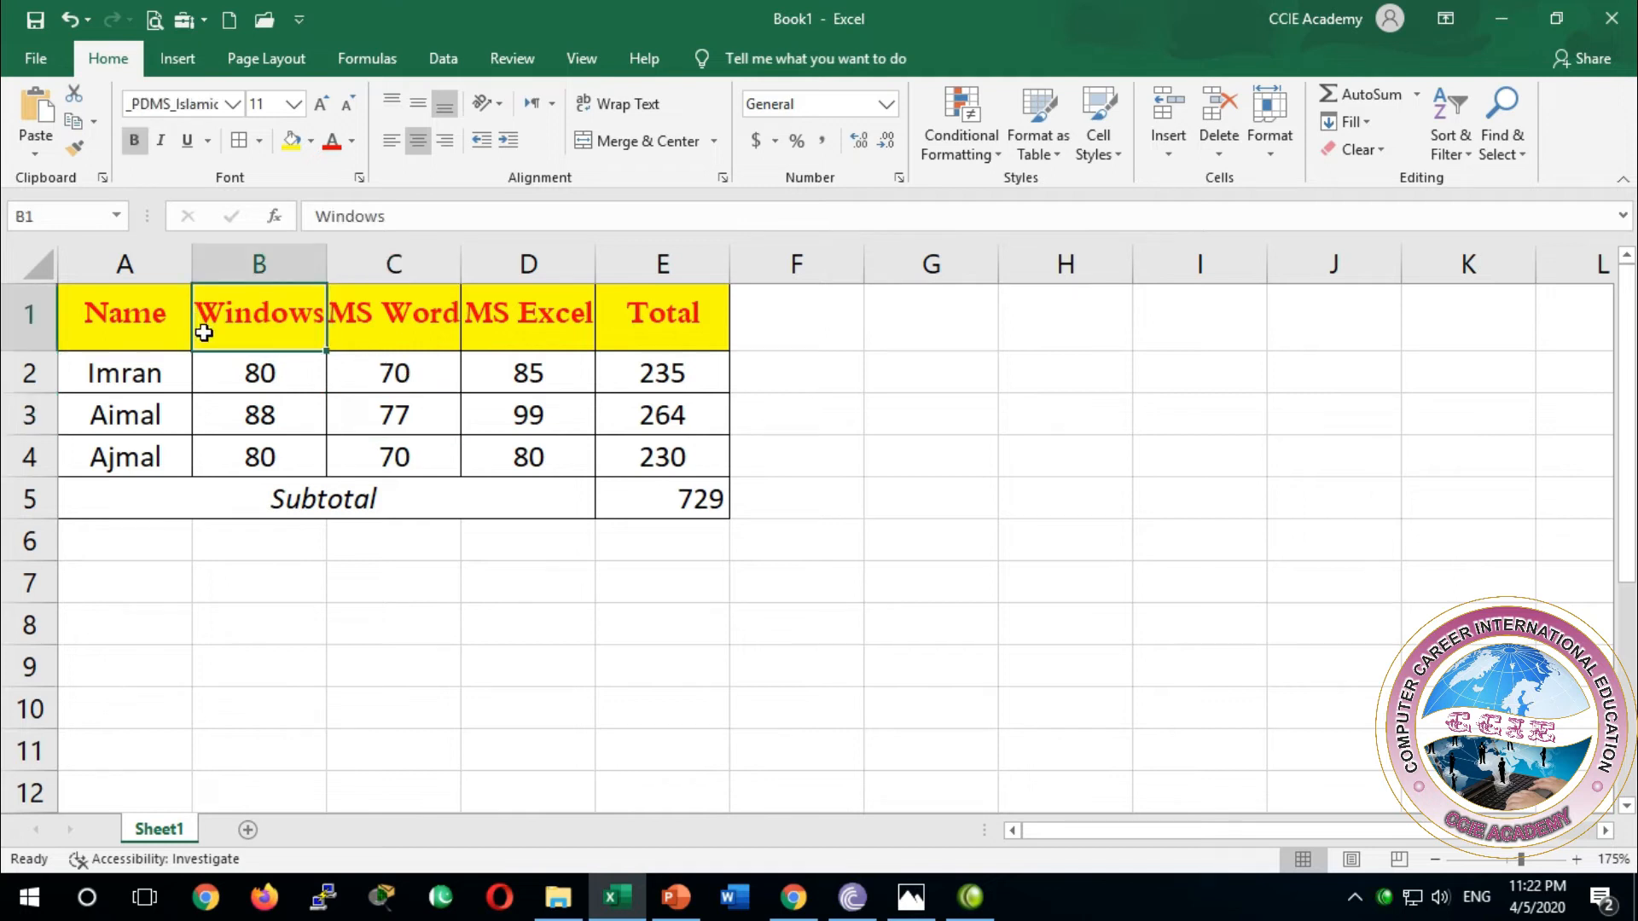
Apply a single underline to the Subtotal label in the merged cell A5
{"action": "left_click", "coordinate": [512, 501]}
{"action": "left_click", "coordinate": [208, 142]}
{"action": "left_click", "coordinate": [210, 169]}
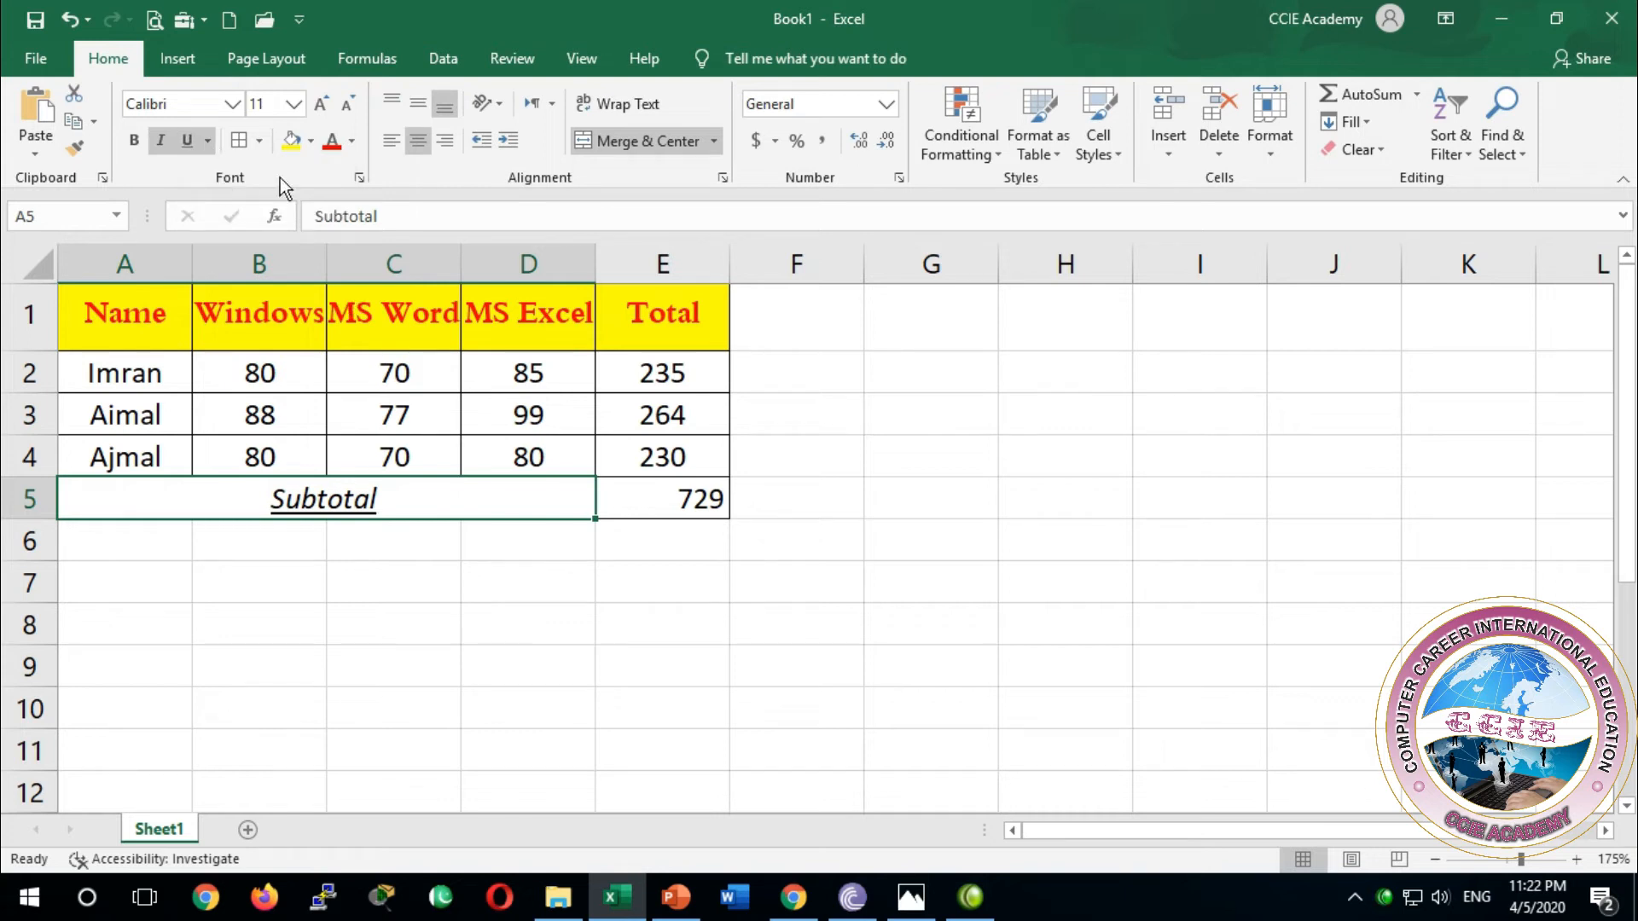
{"action": "left_click", "coordinate": [259, 141]}
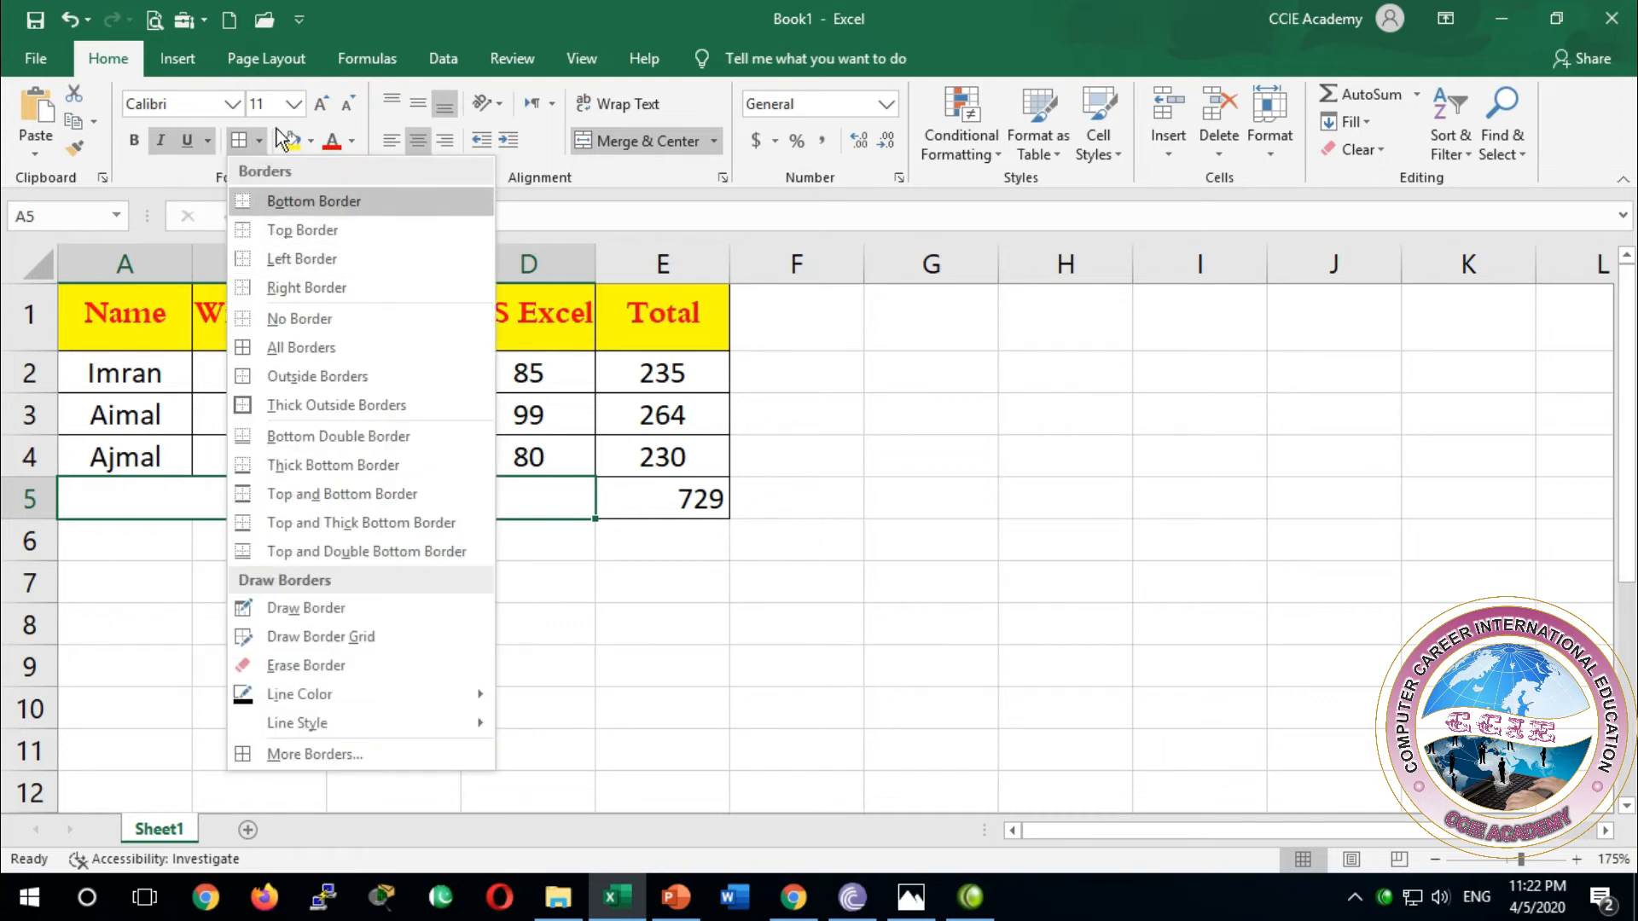
Apply a double underline to the Subtotal label in A5 and remove it again
{"action": "left_click", "coordinate": [209, 141]}
{"action": "left_click", "coordinate": [220, 203]}
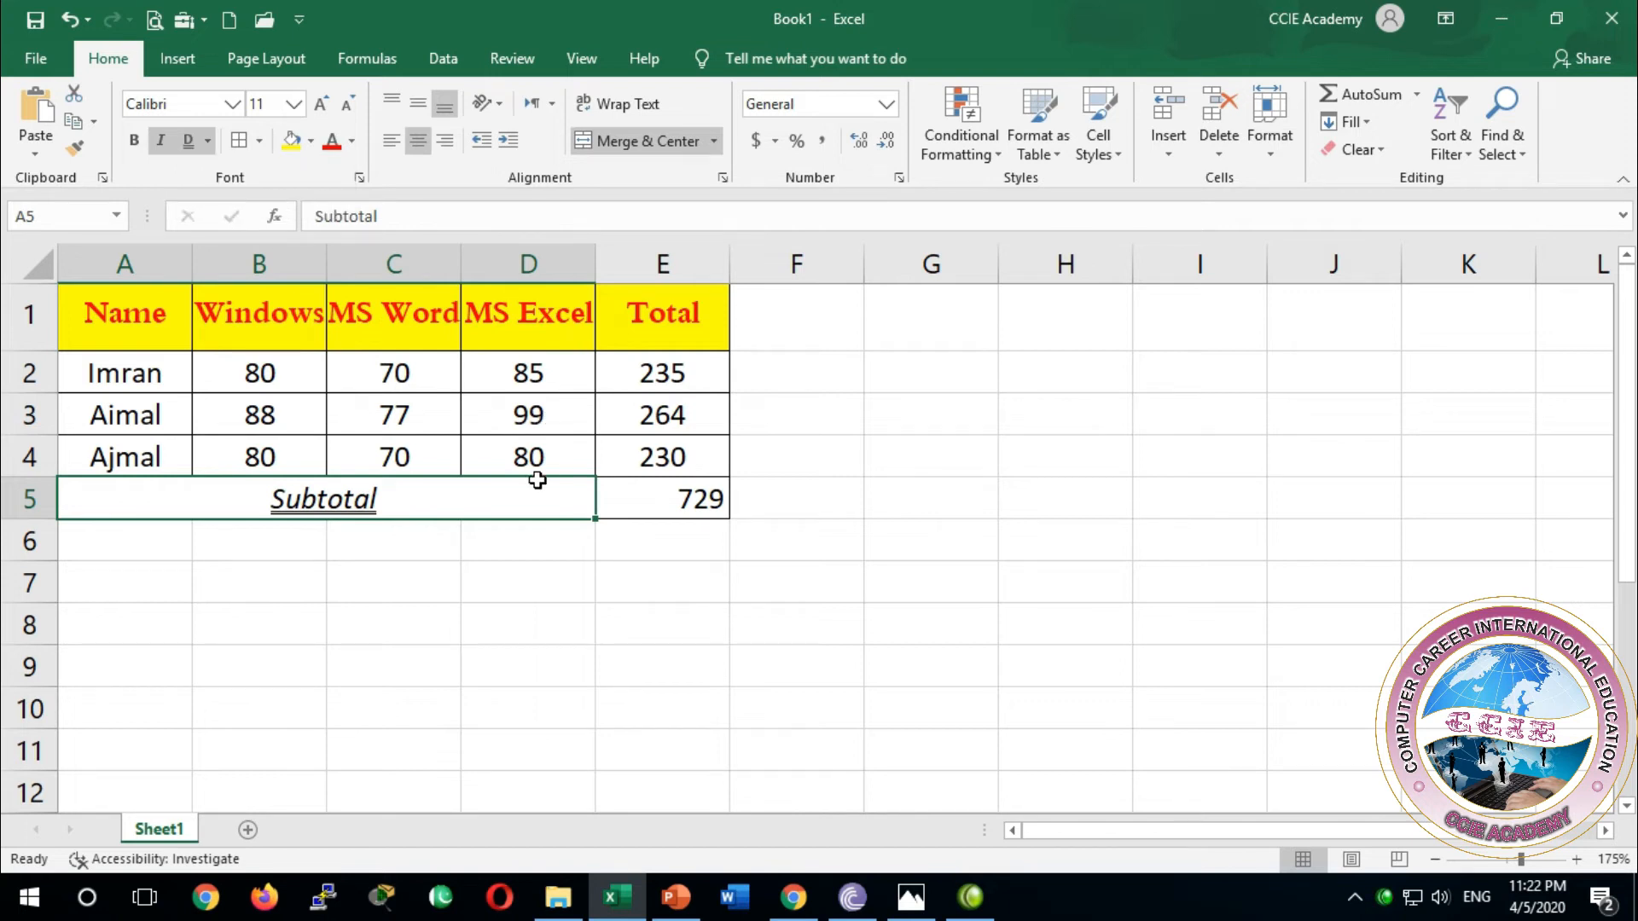
{"action": "left_click", "coordinate": [208, 140]}
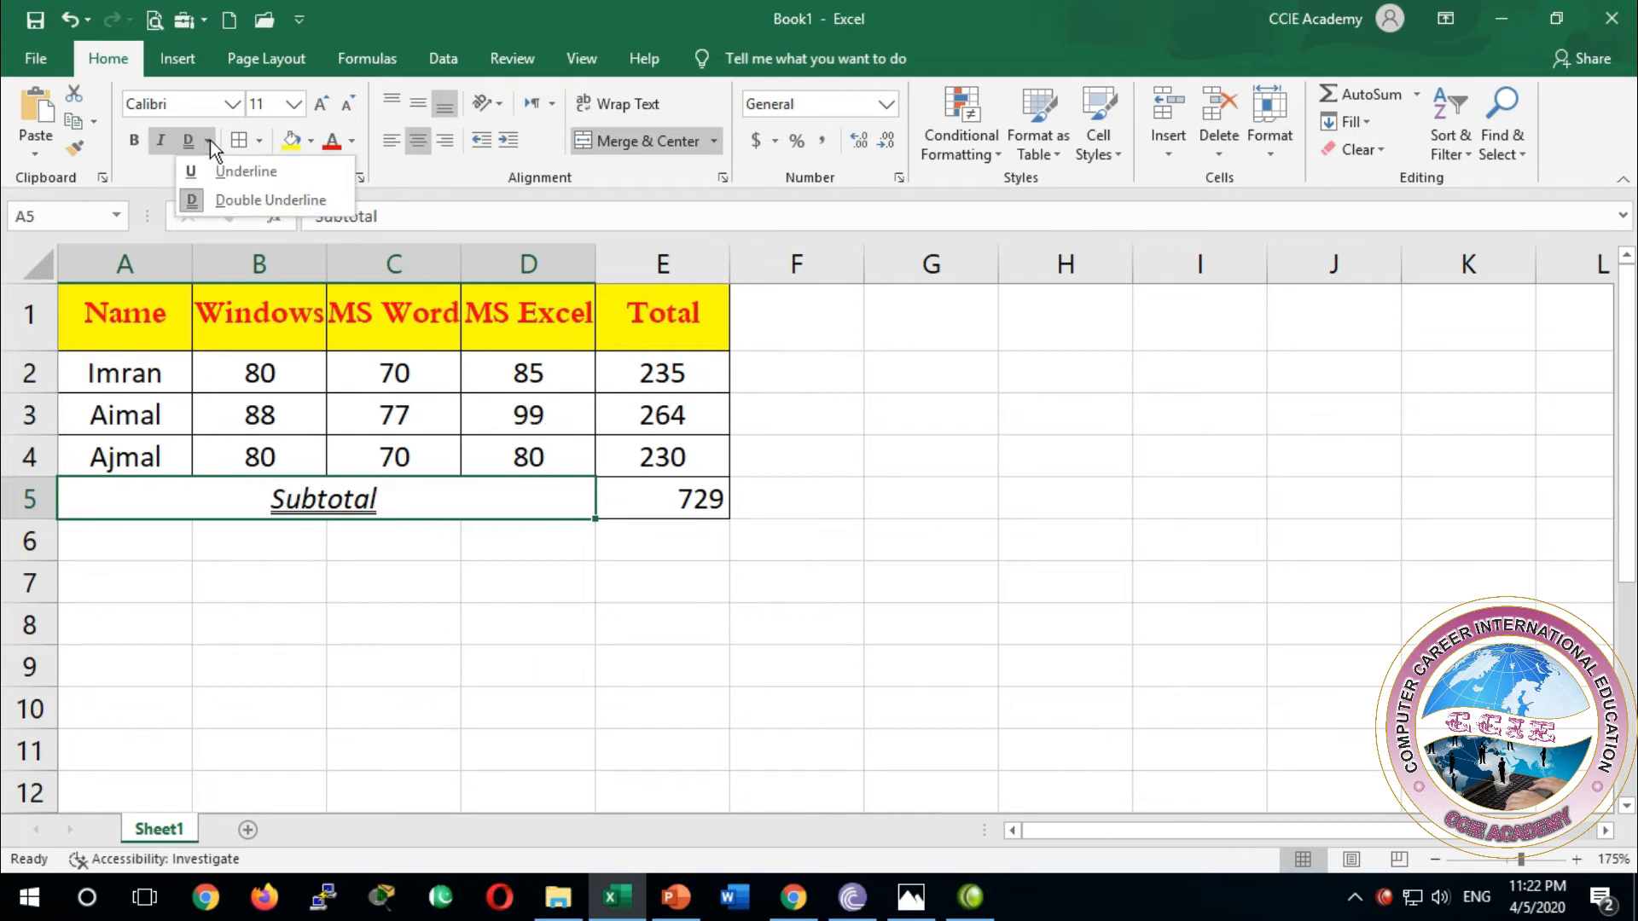
{"action": "left_click", "coordinate": [213, 201]}
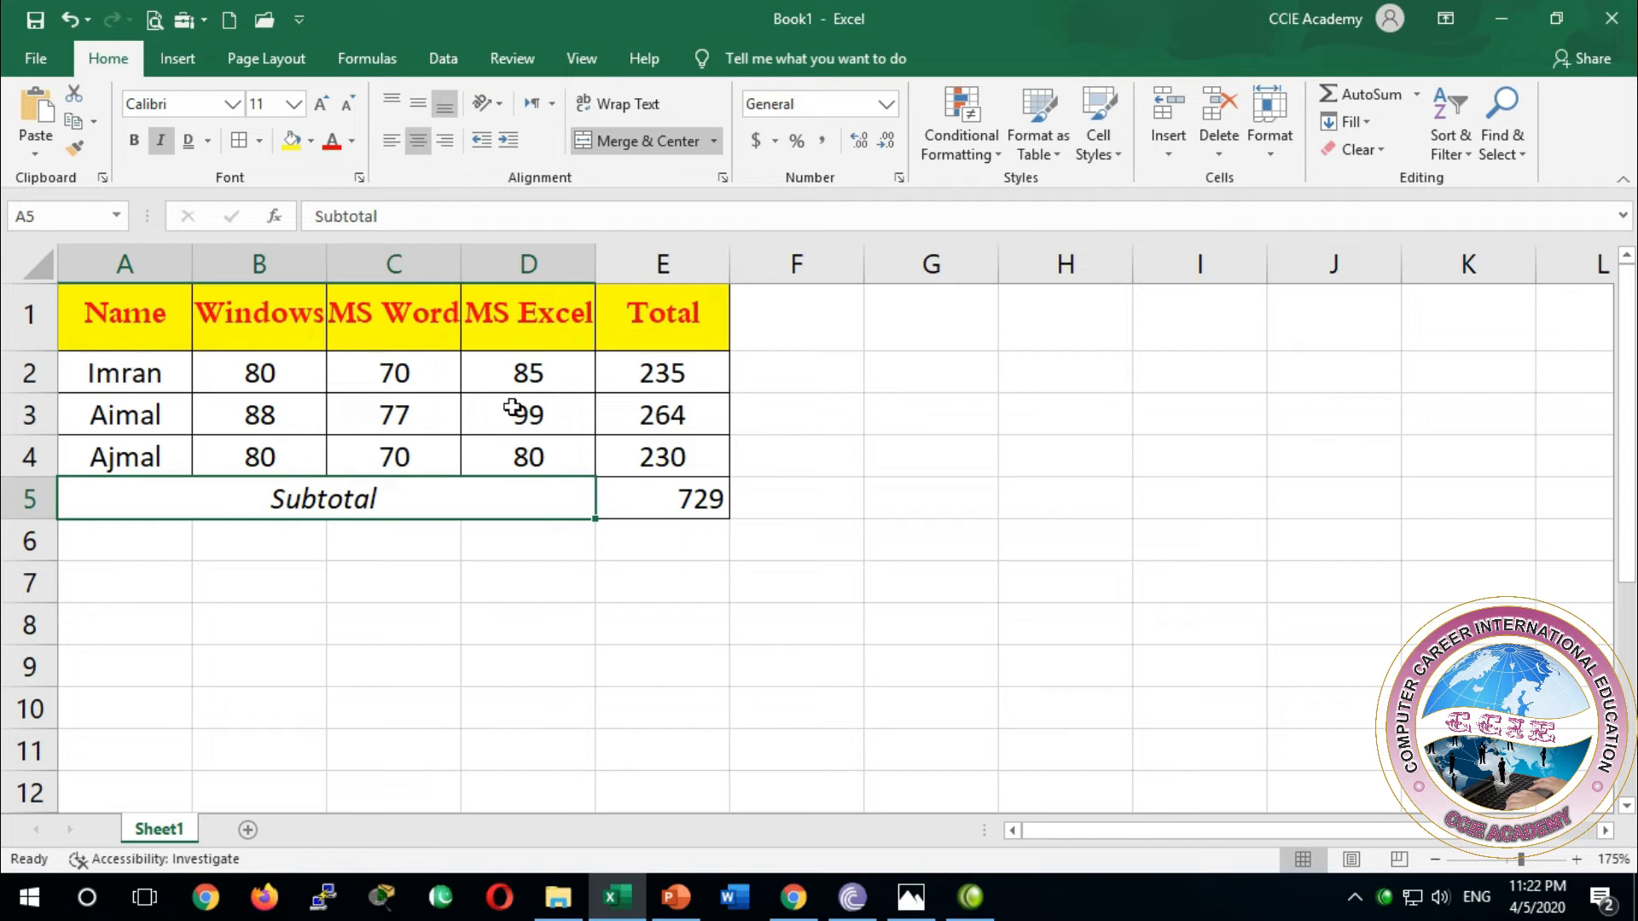
Try font sizes 8 and 72 on the subtotal value in cell E5
{"action": "left_click", "coordinate": [687, 505]}
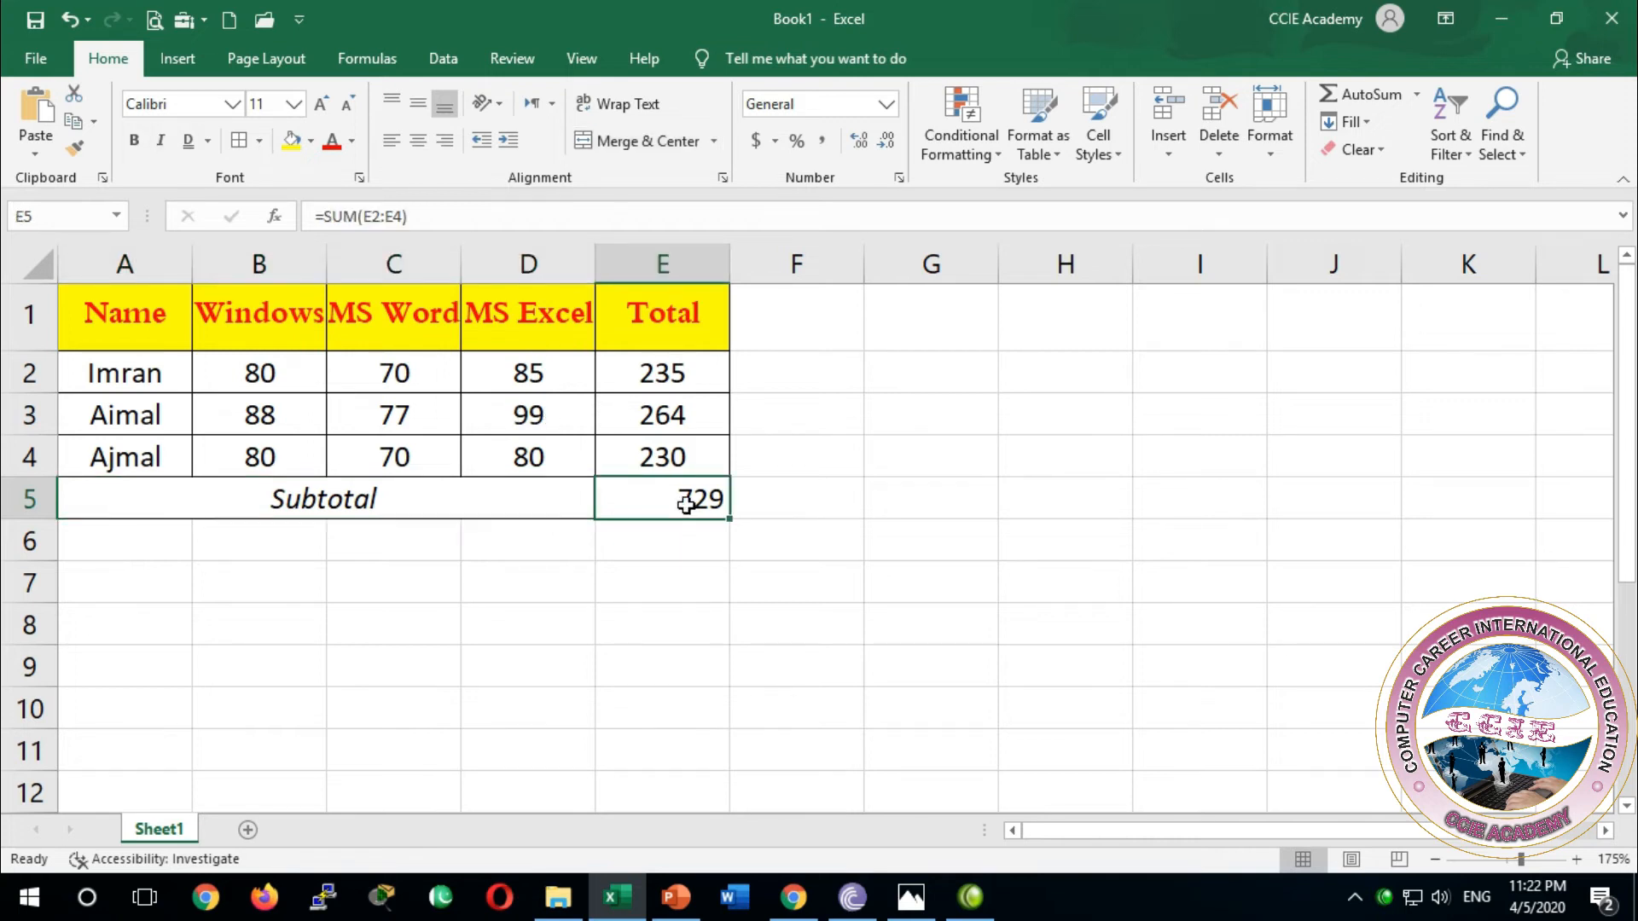
{"action": "left_click", "coordinate": [293, 104]}
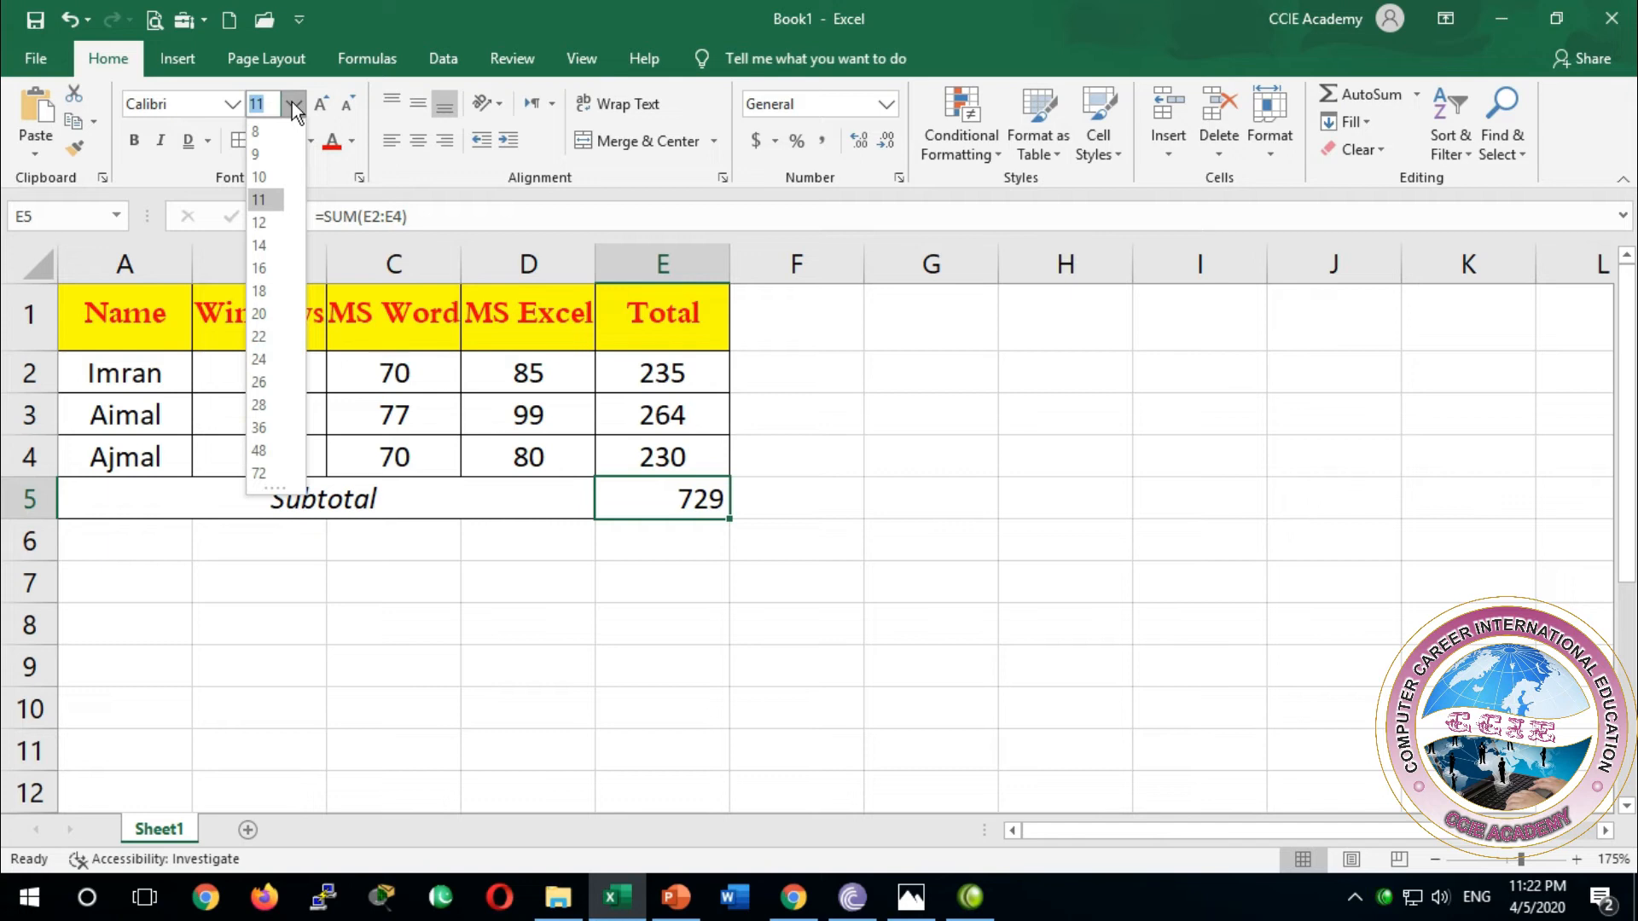
{"action": "left_click", "coordinate": [270, 132]}
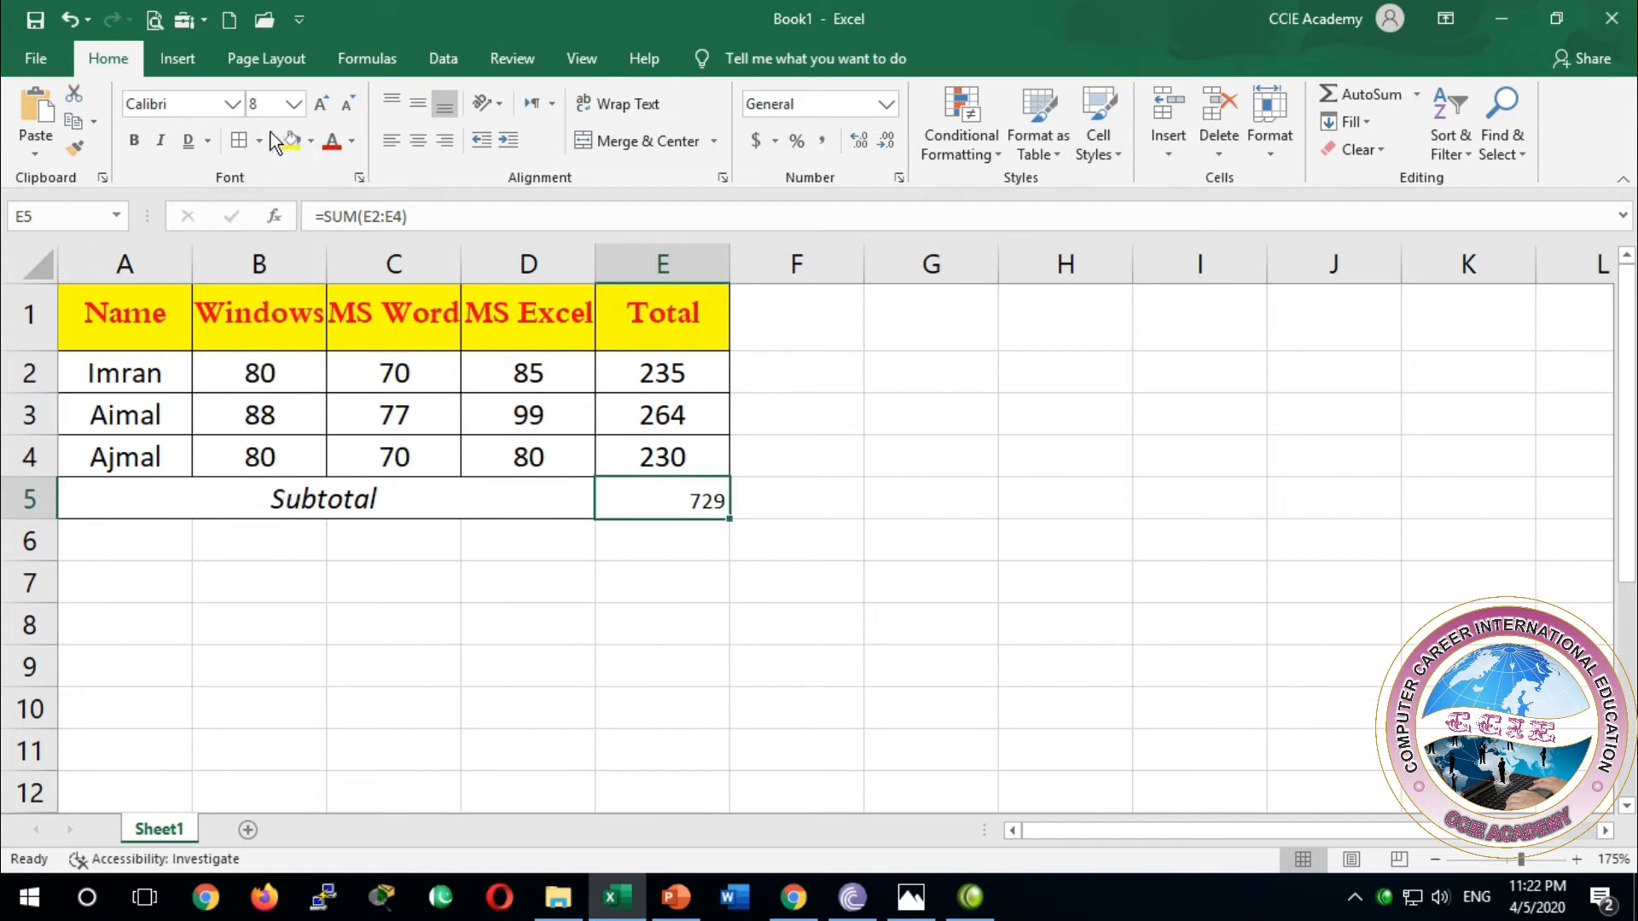
{"action": "left_click", "coordinate": [293, 104]}
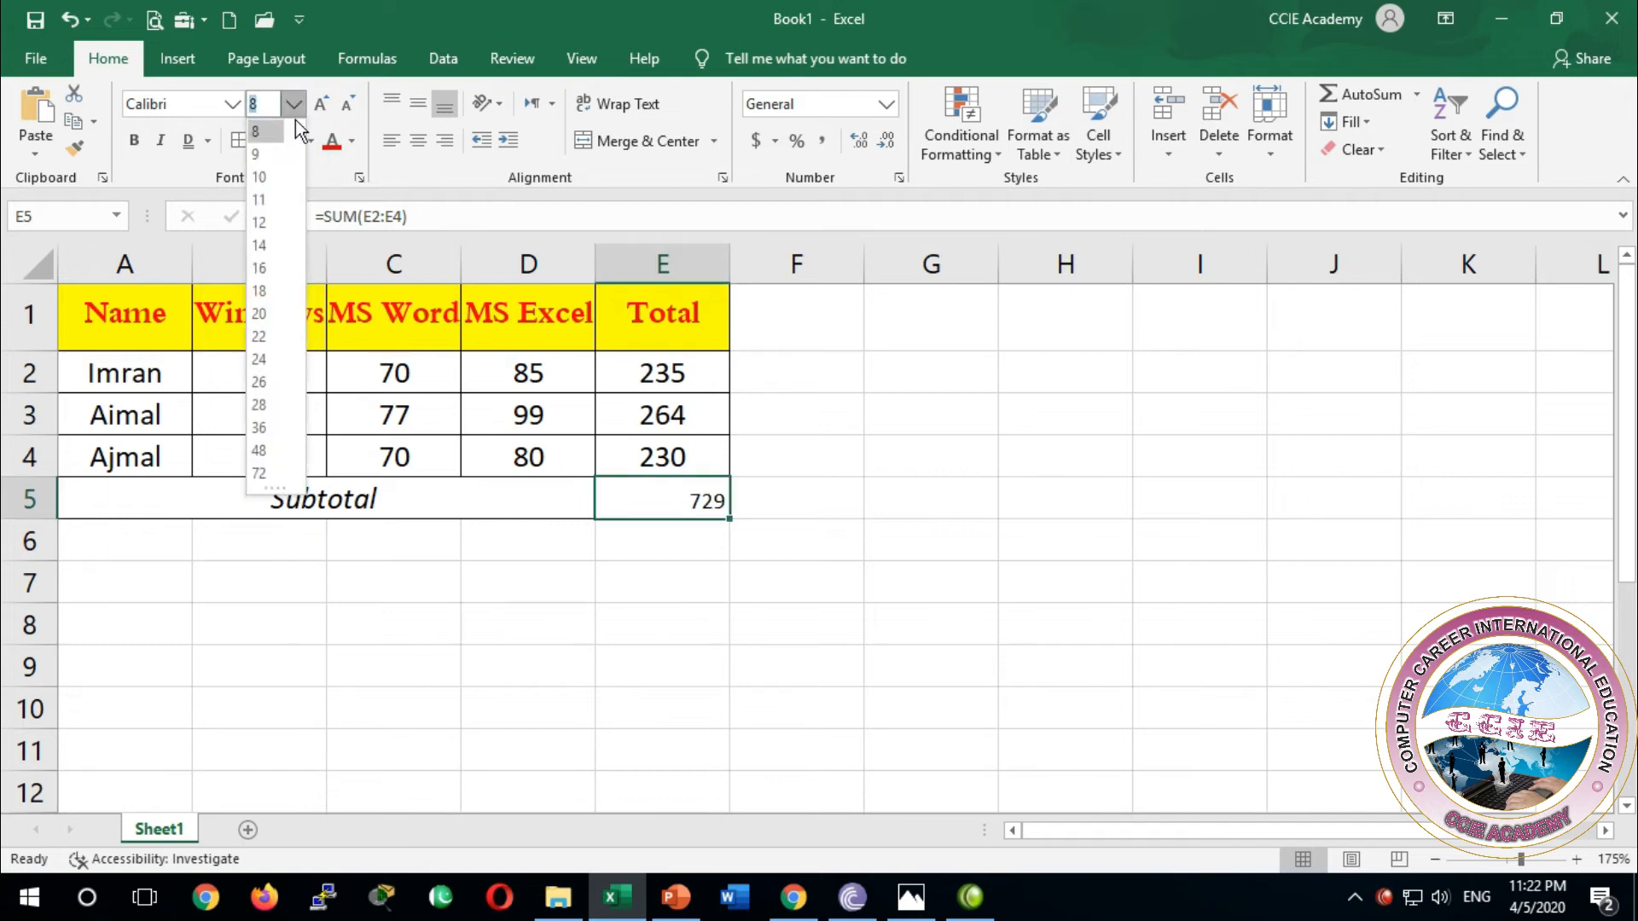
{"action": "left_click", "coordinate": [261, 474]}
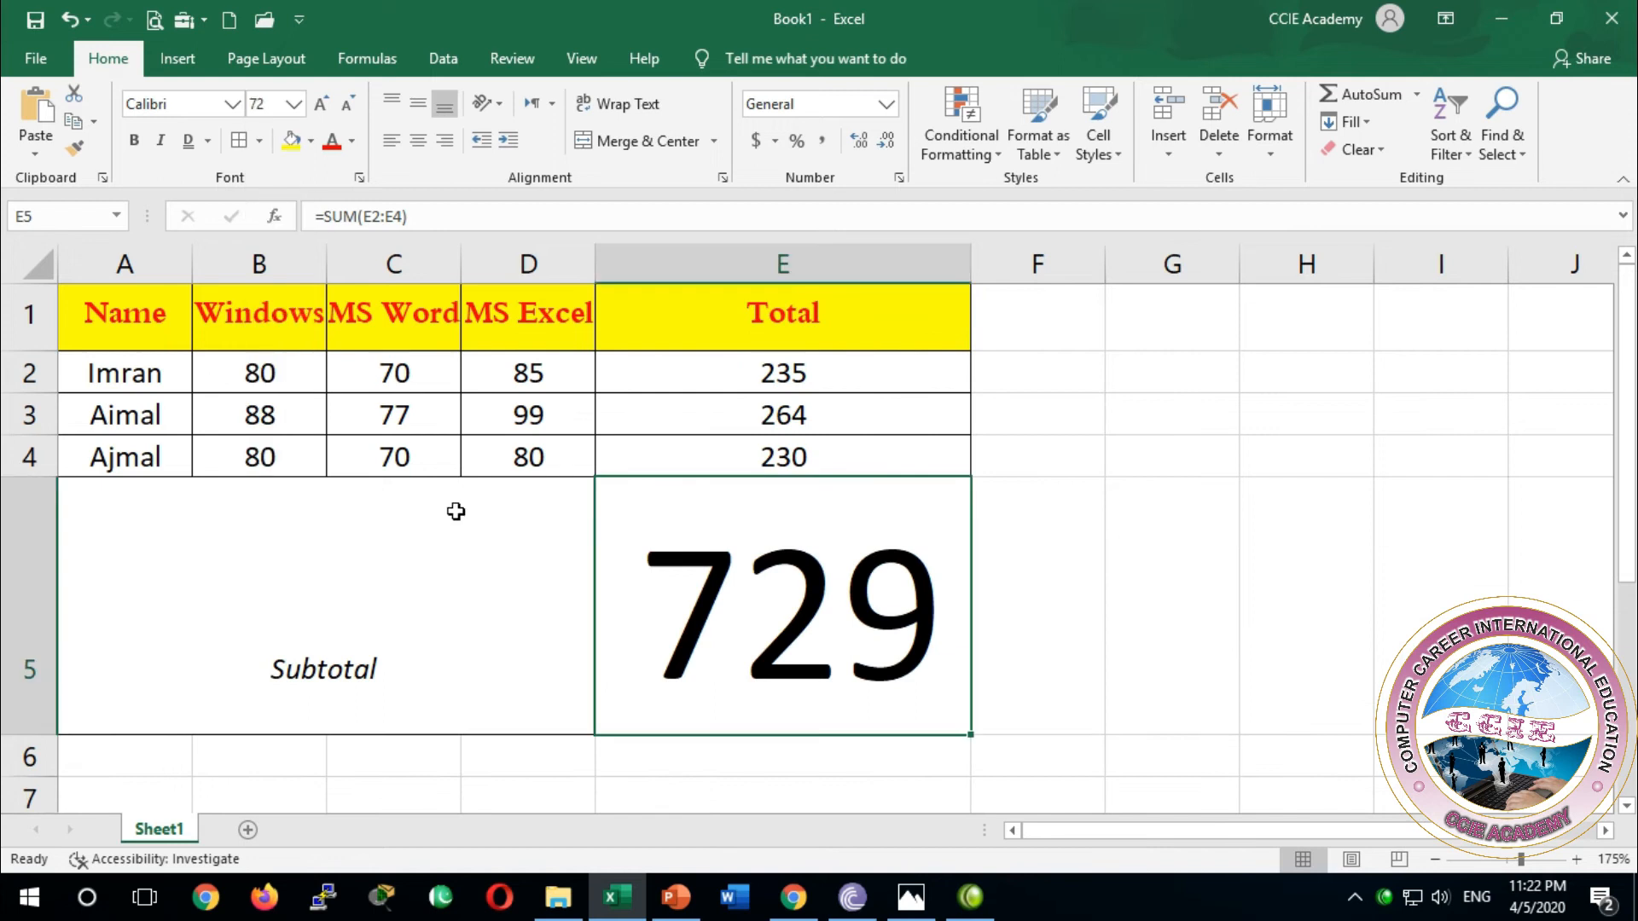
Try to set the font size of the subtotal value in E5 to 0
{"action": "left_click", "coordinate": [292, 99]}
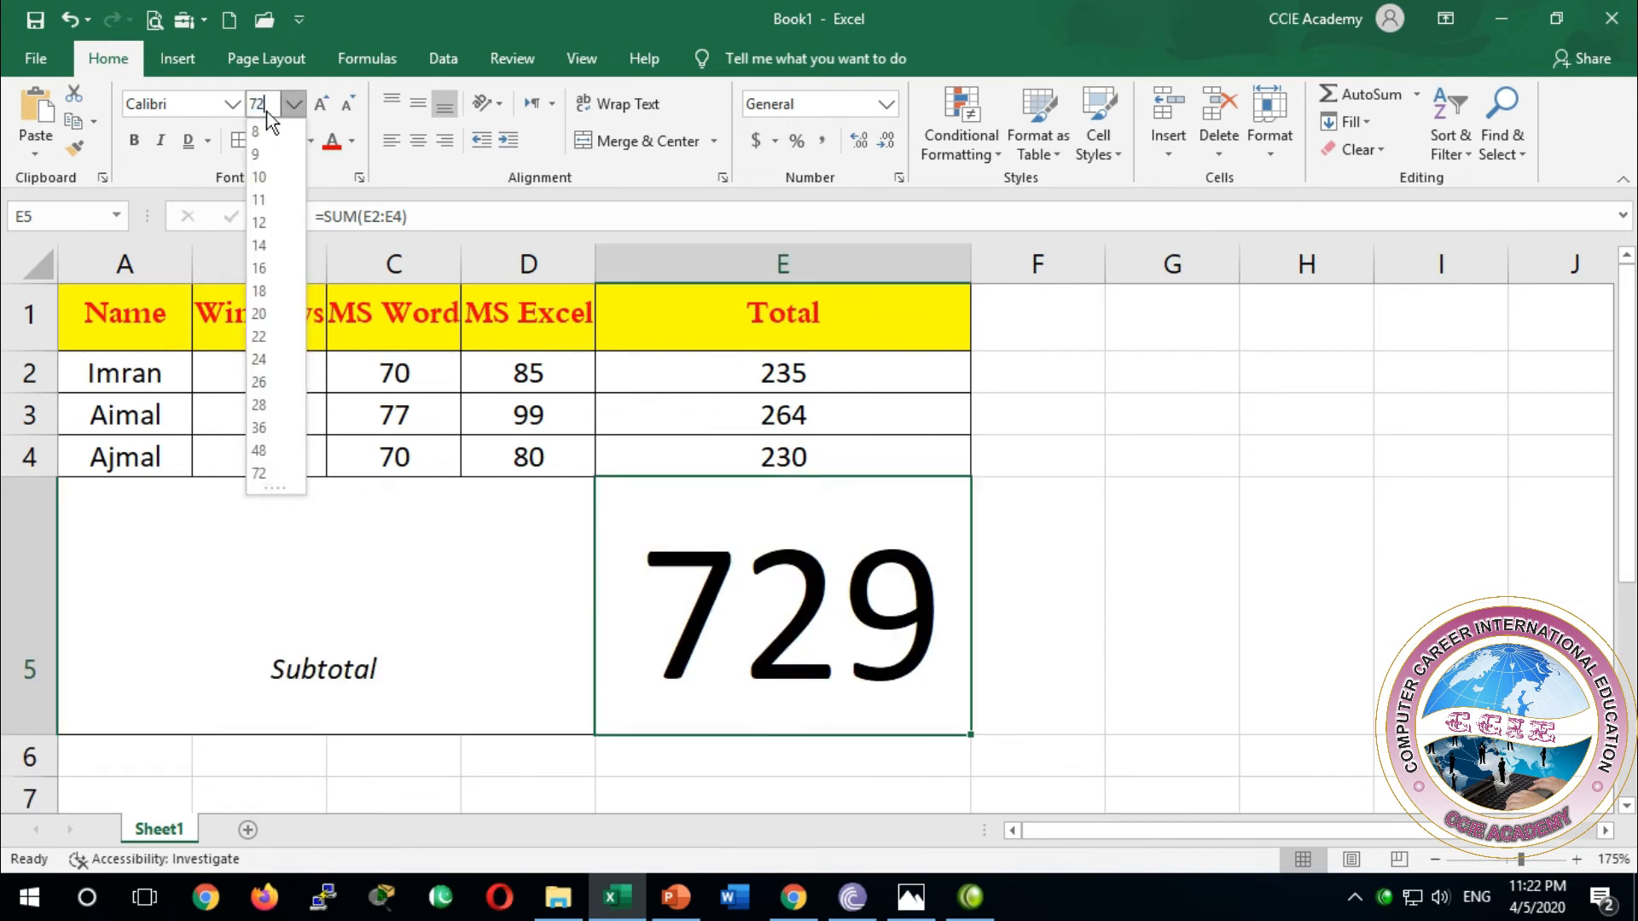
{"action": "left_click_drag", "start_coordinate": [267, 104], "coordinate": [232, 104]}
{"action": "type", "text": "0"}
{"action": "key", "text": "Return"}
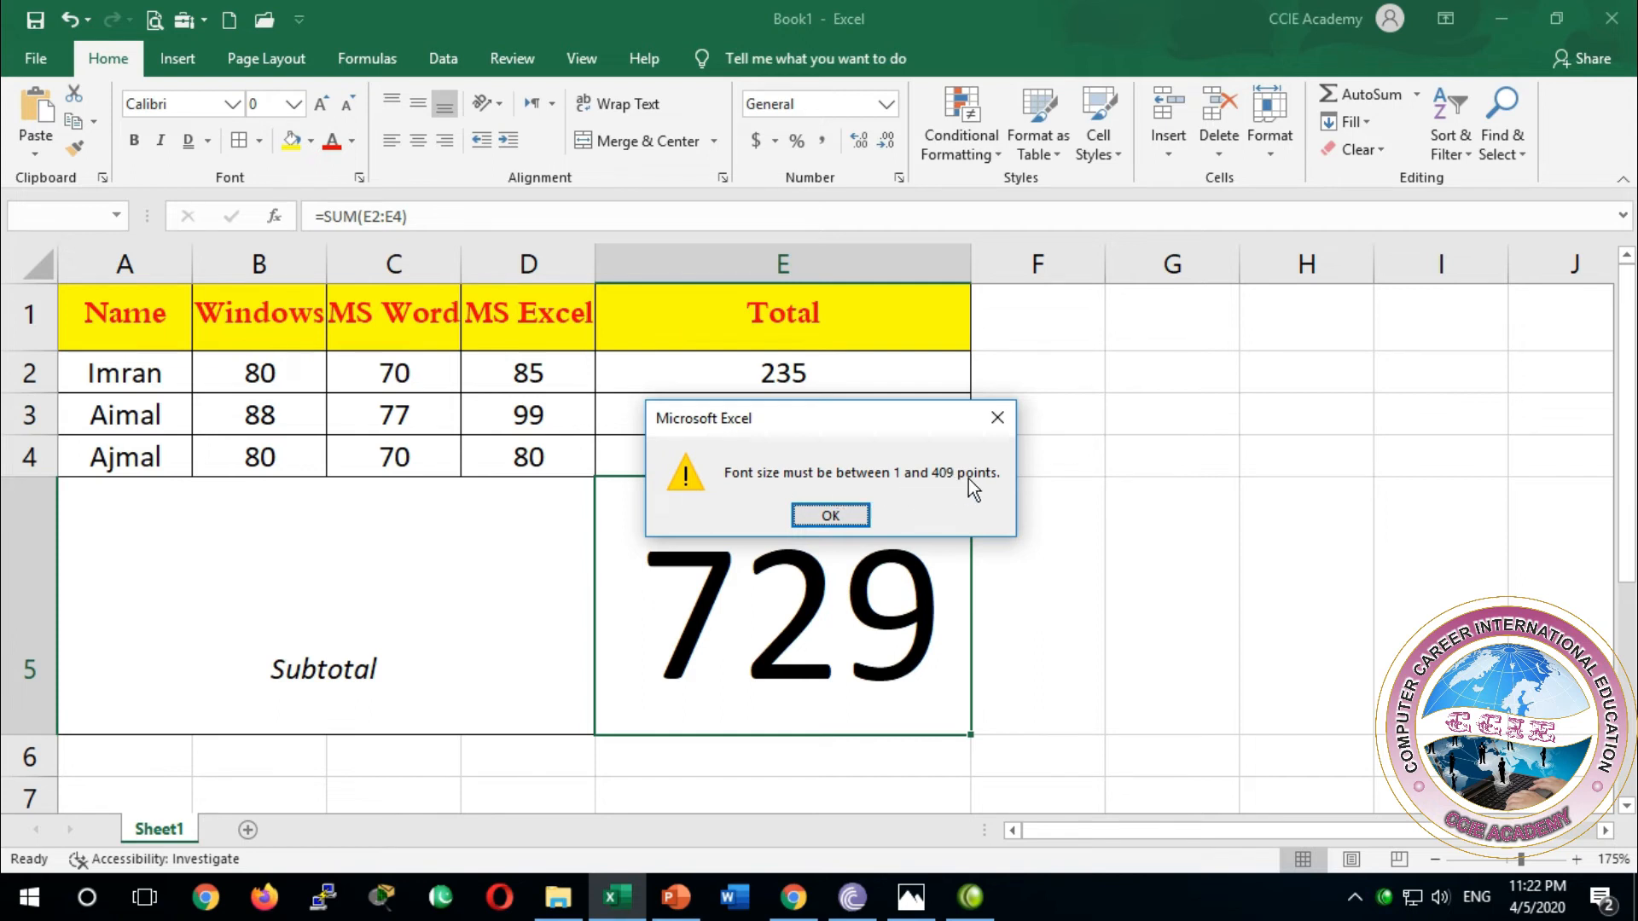
{"action": "left_click", "coordinate": [825, 518]}
Set the font size of the subtotal value in E5 to 1 and center it horizontally
{"action": "left_click", "coordinate": [254, 105]}
{"action": "type", "text": "1"}
{"action": "key", "text": "Return"}
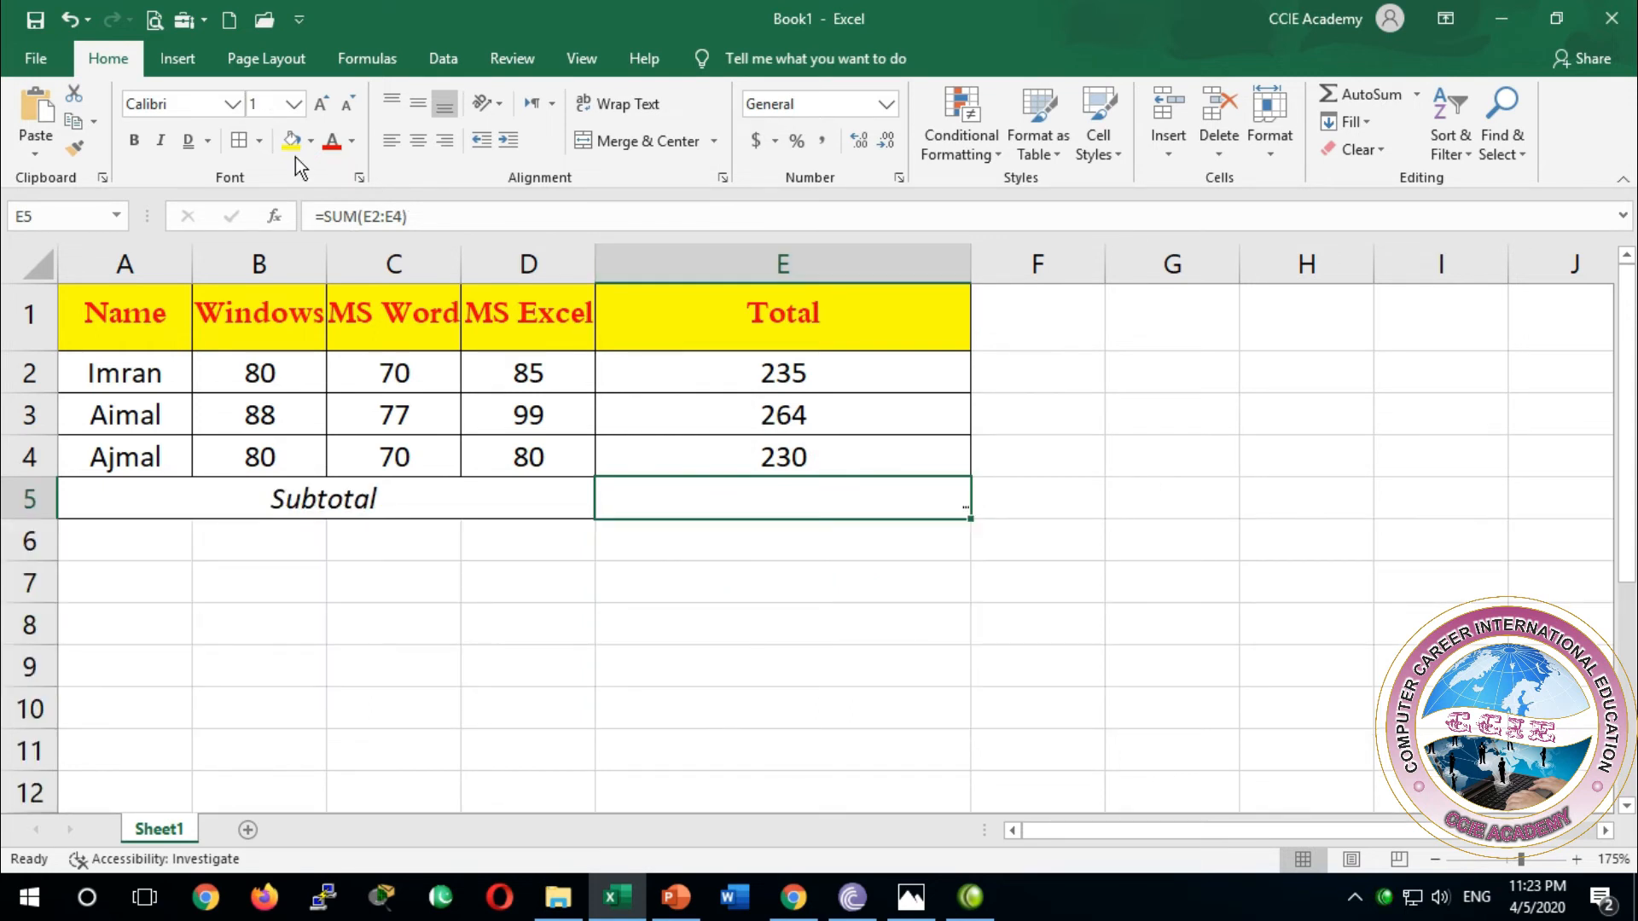
{"action": "left_click", "coordinate": [418, 141]}
Try to set the font size of the subtotal value in E5 to 410
{"action": "left_click", "coordinate": [267, 102]}
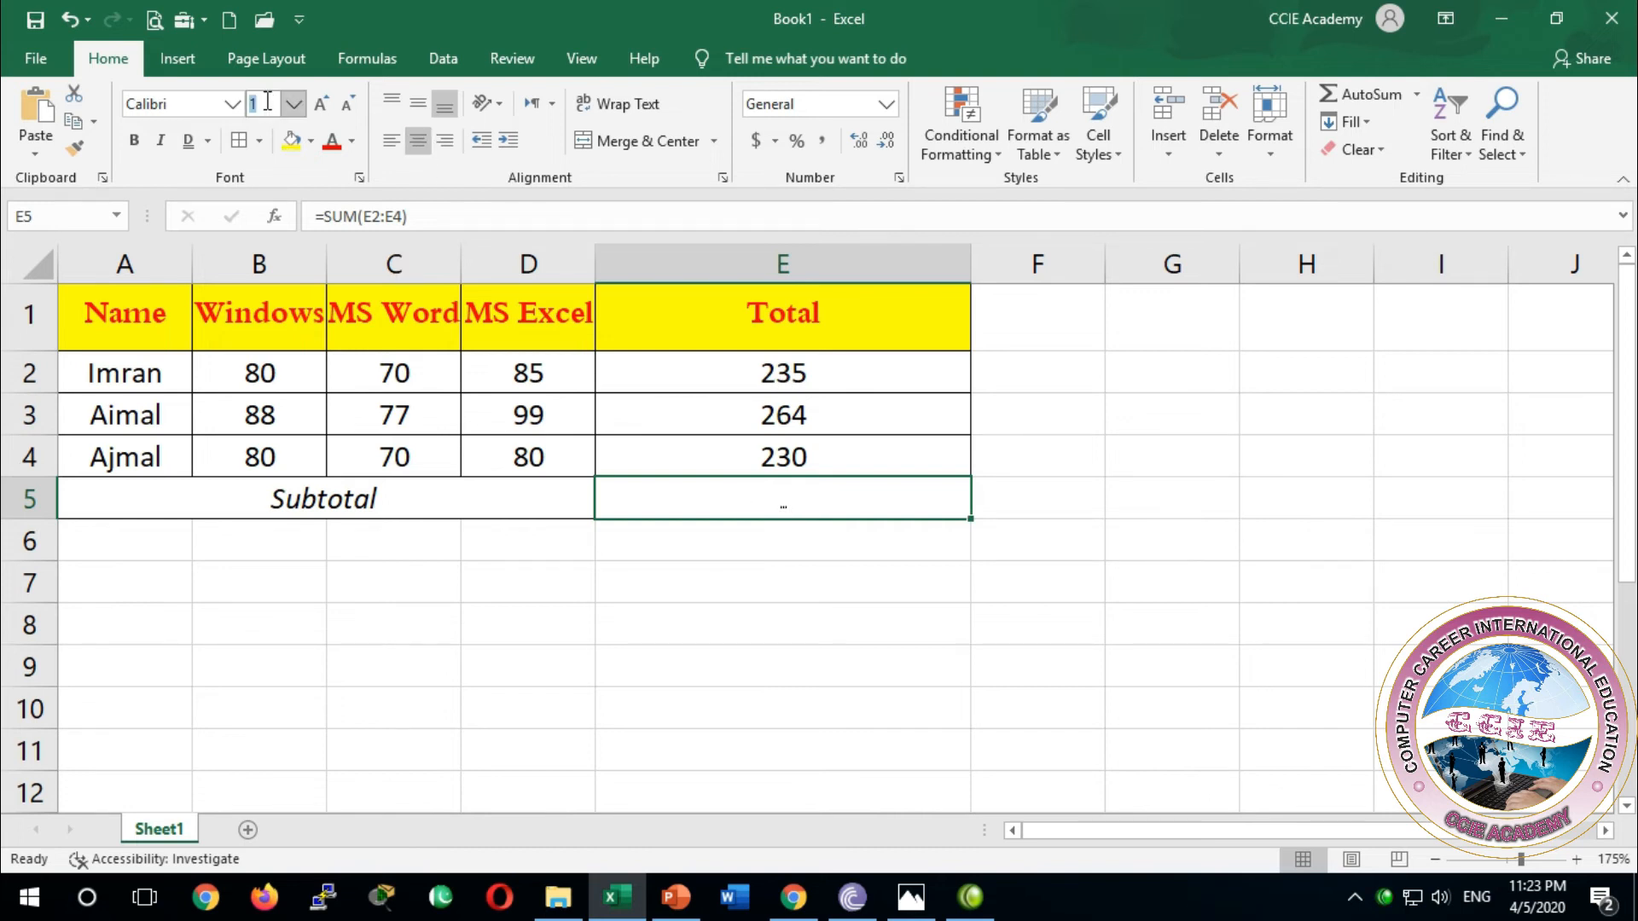
{"action": "type", "text": "410"}
{"action": "key", "text": "Return"}
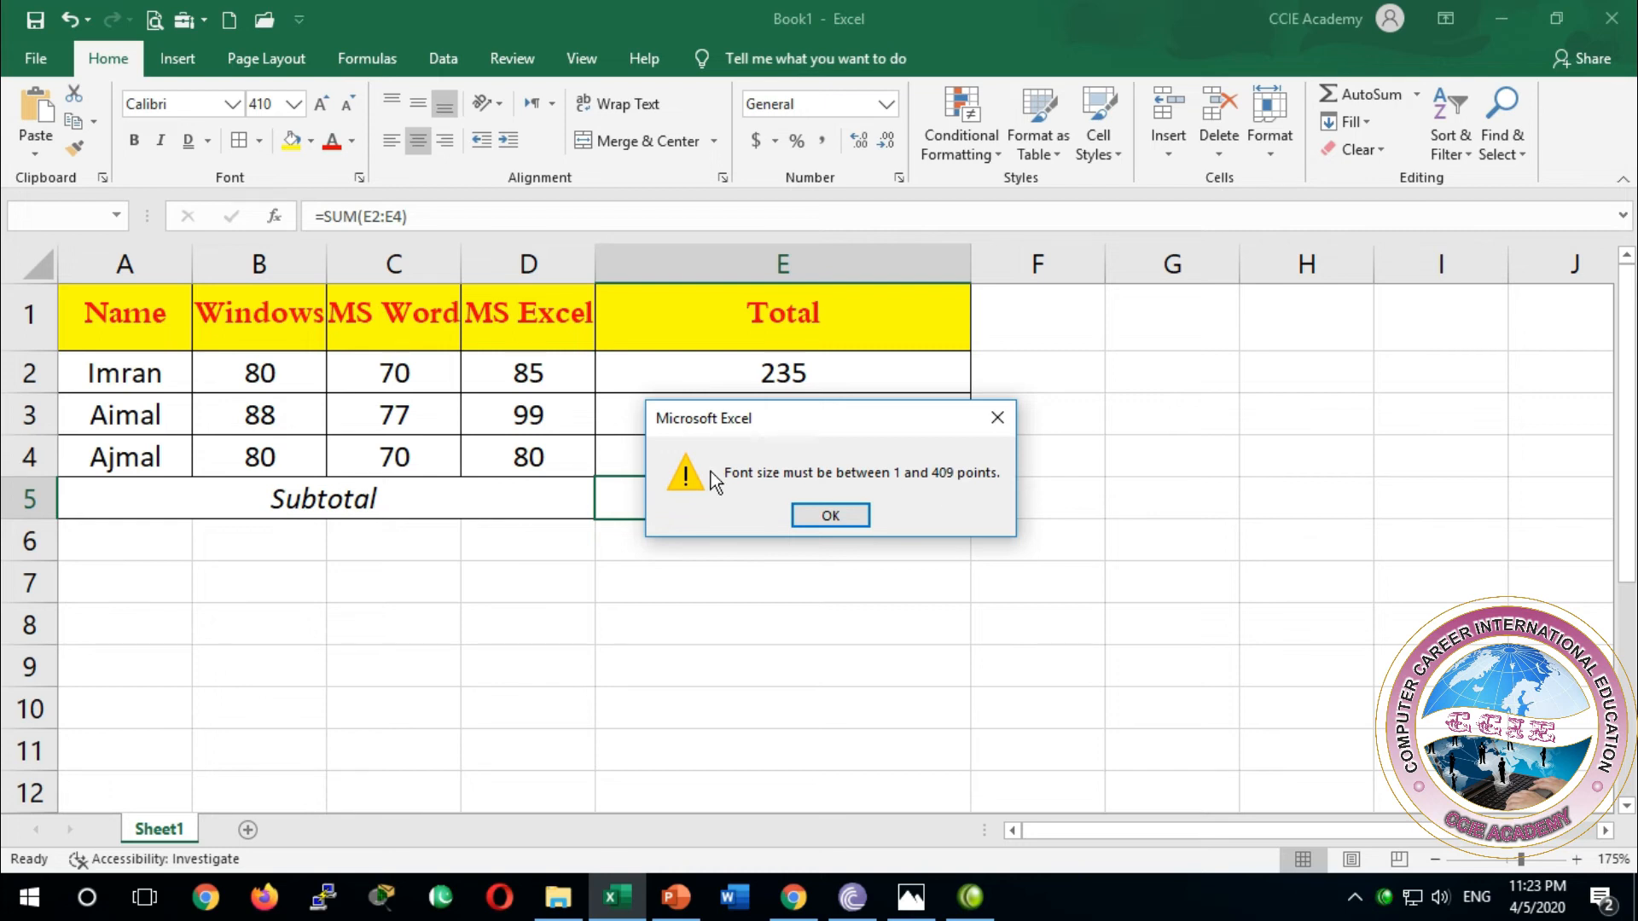
{"action": "left_click", "coordinate": [827, 514]}
Set the font size of the subtotal value in E5 to 409 and view the whole enlarged cell
{"action": "left_click", "coordinate": [265, 107]}
{"action": "type", "text": "409"}
{"action": "key", "text": "Return"}
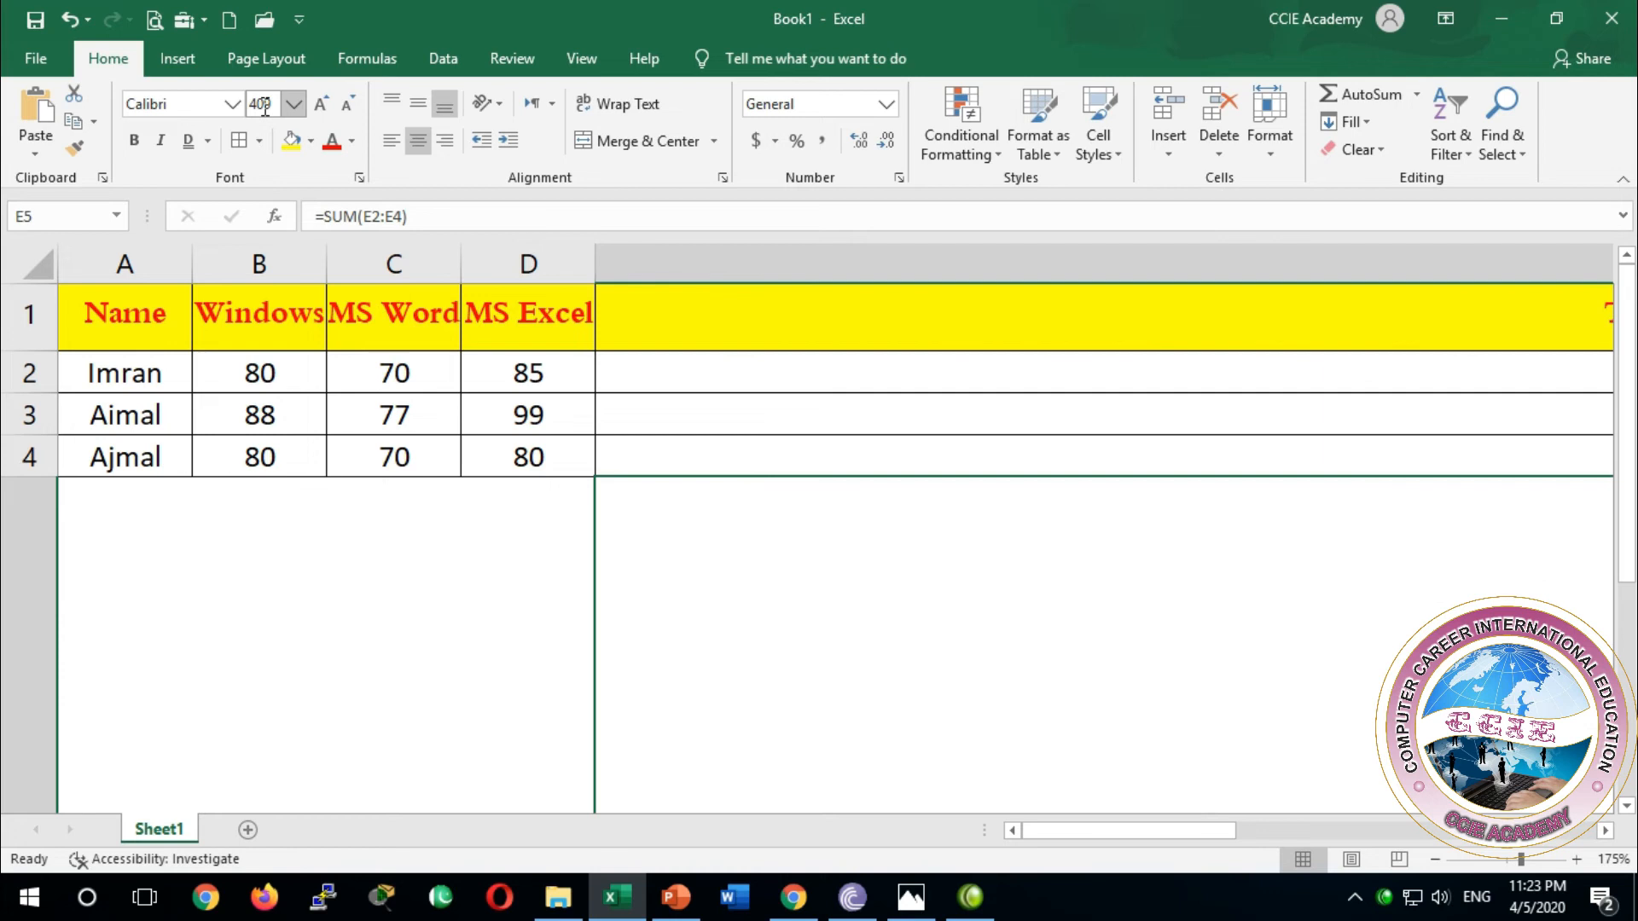
{"action": "scroll", "coordinate": [490, 457], "scroll_direction": "down", "scroll_amount": 11}
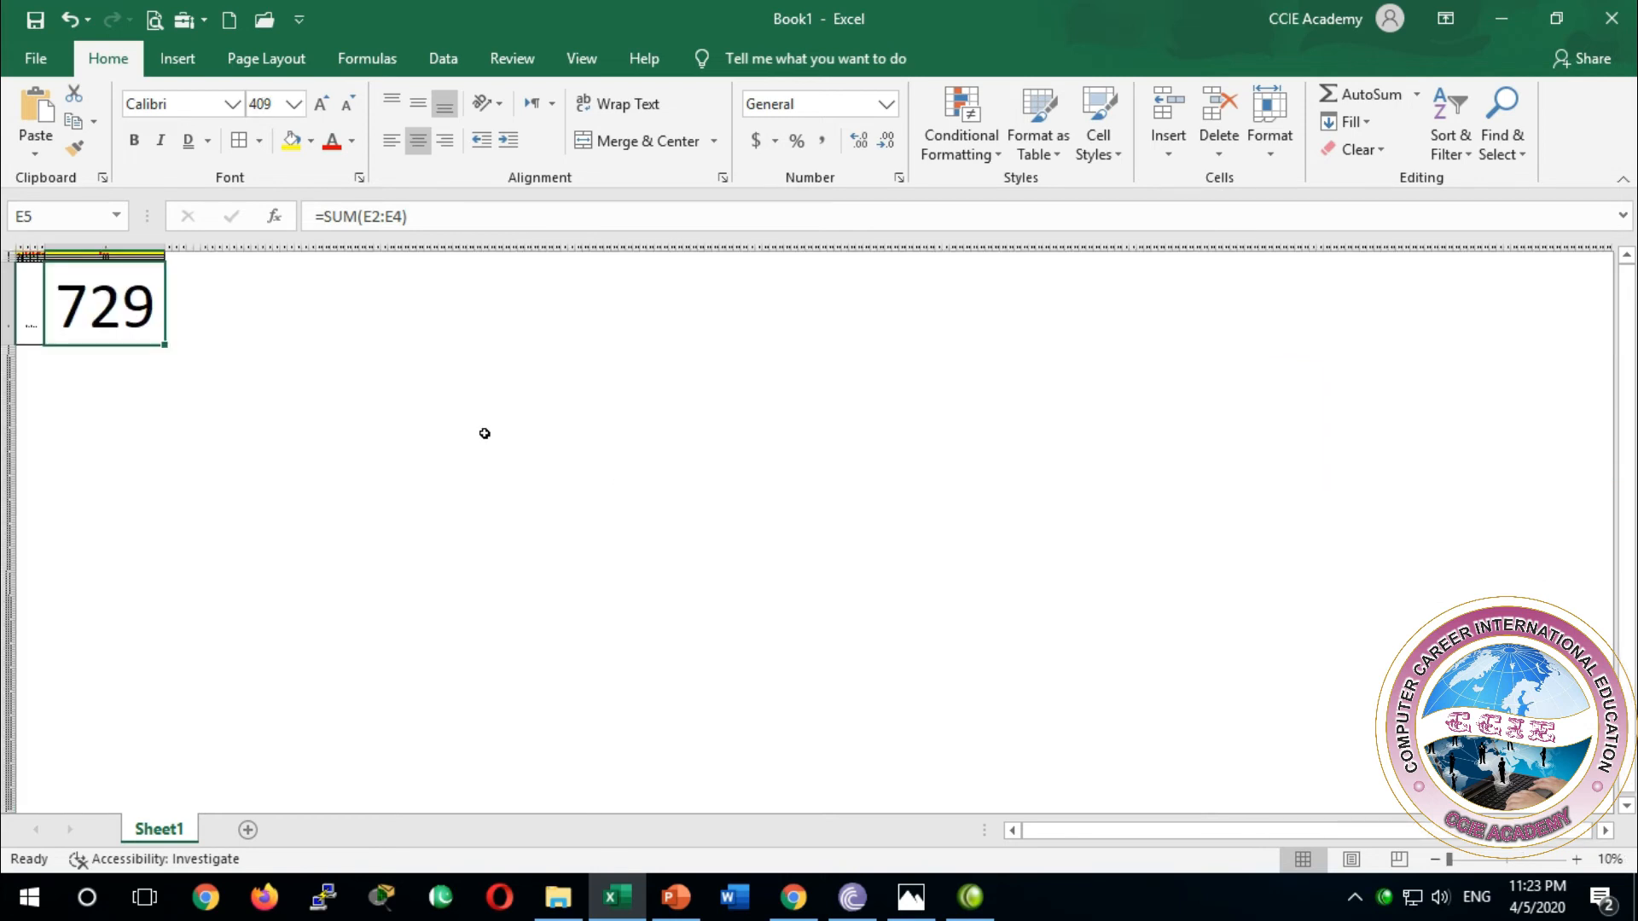
Set the font size of the subtotal value in E5 to 18
{"action": "left_click", "coordinate": [272, 108]}
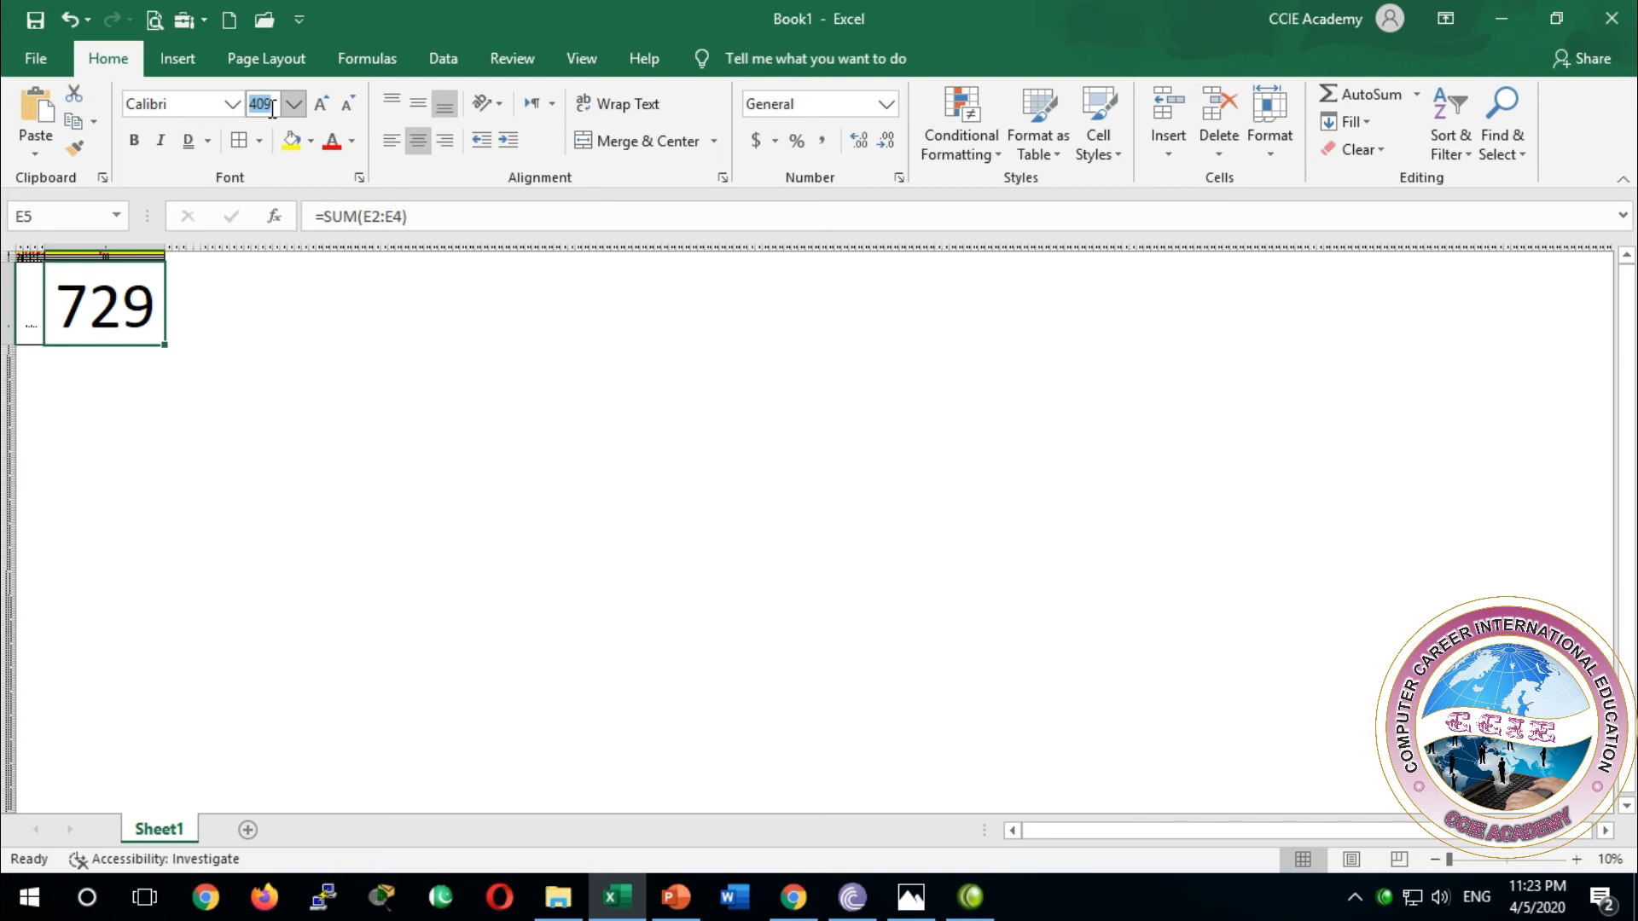
{"action": "type", "text": "18"}
{"action": "key", "text": "Return"}
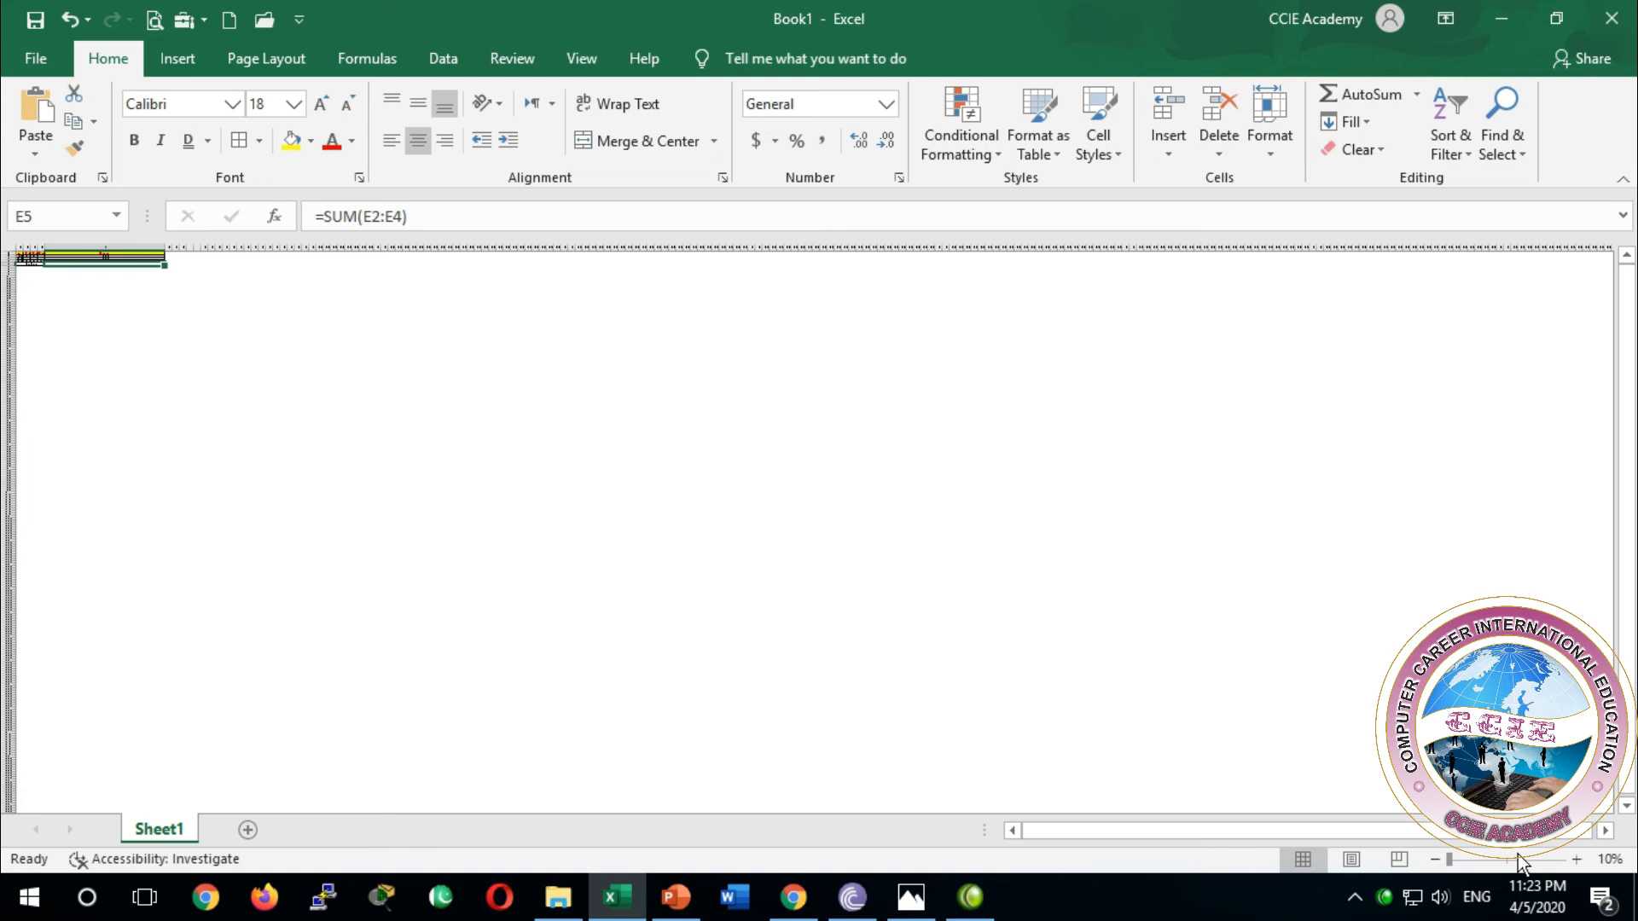
{"action": "left_click_drag", "start_coordinate": [1496, 861], "coordinate": [1509, 867]}
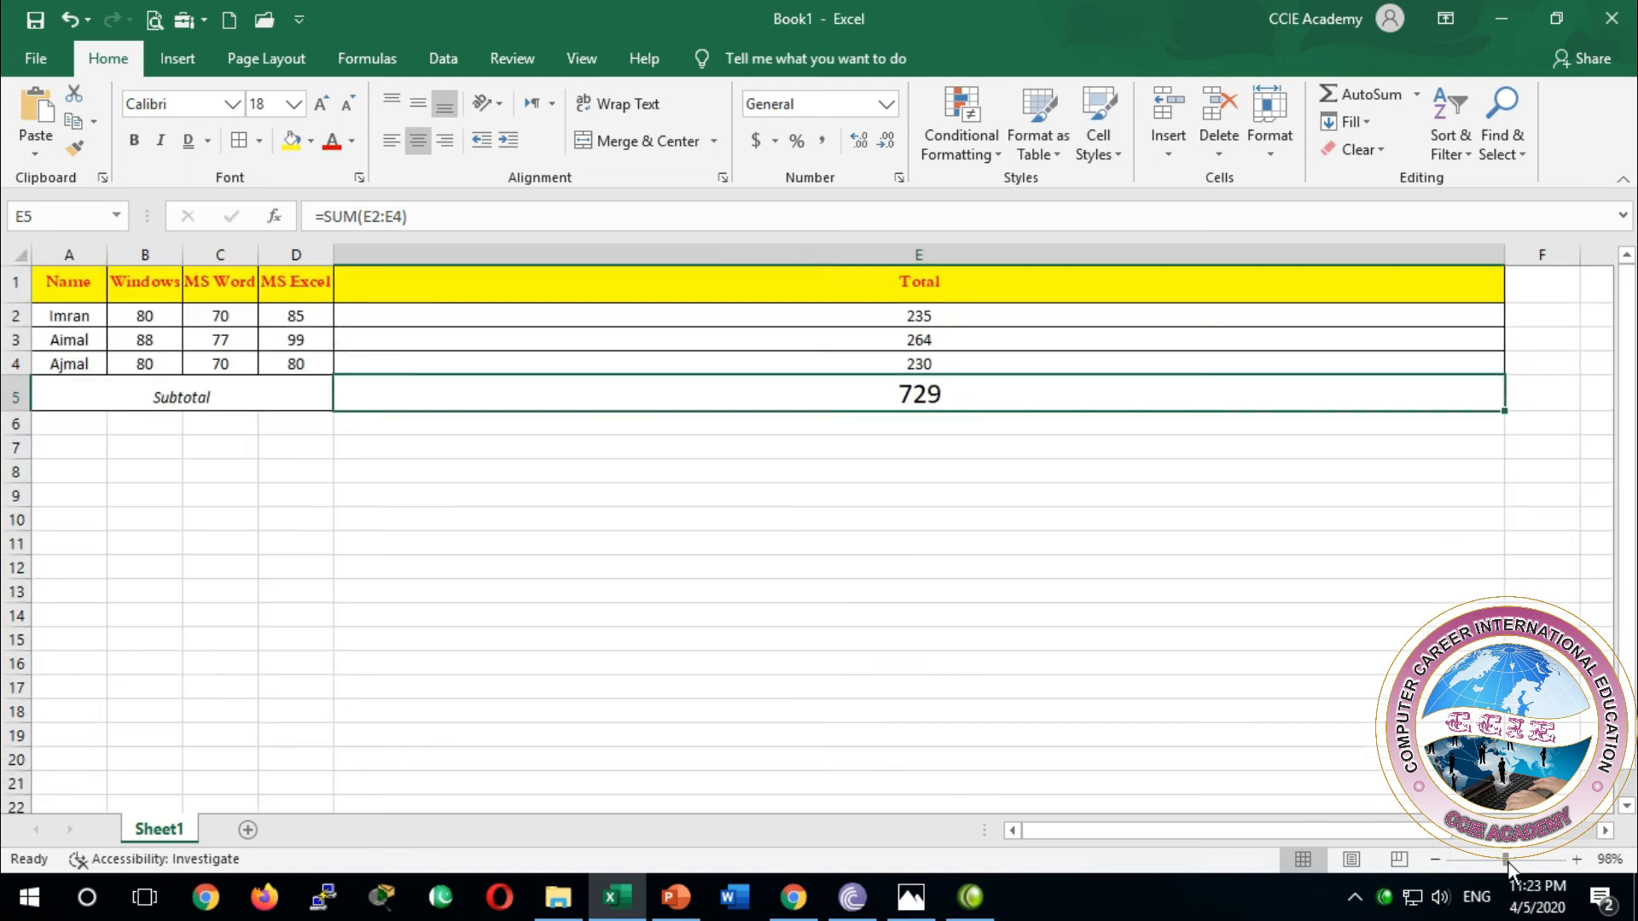
{"action": "scroll", "coordinate": [606, 559], "scroll_direction": "up", "scroll_amount": 3}
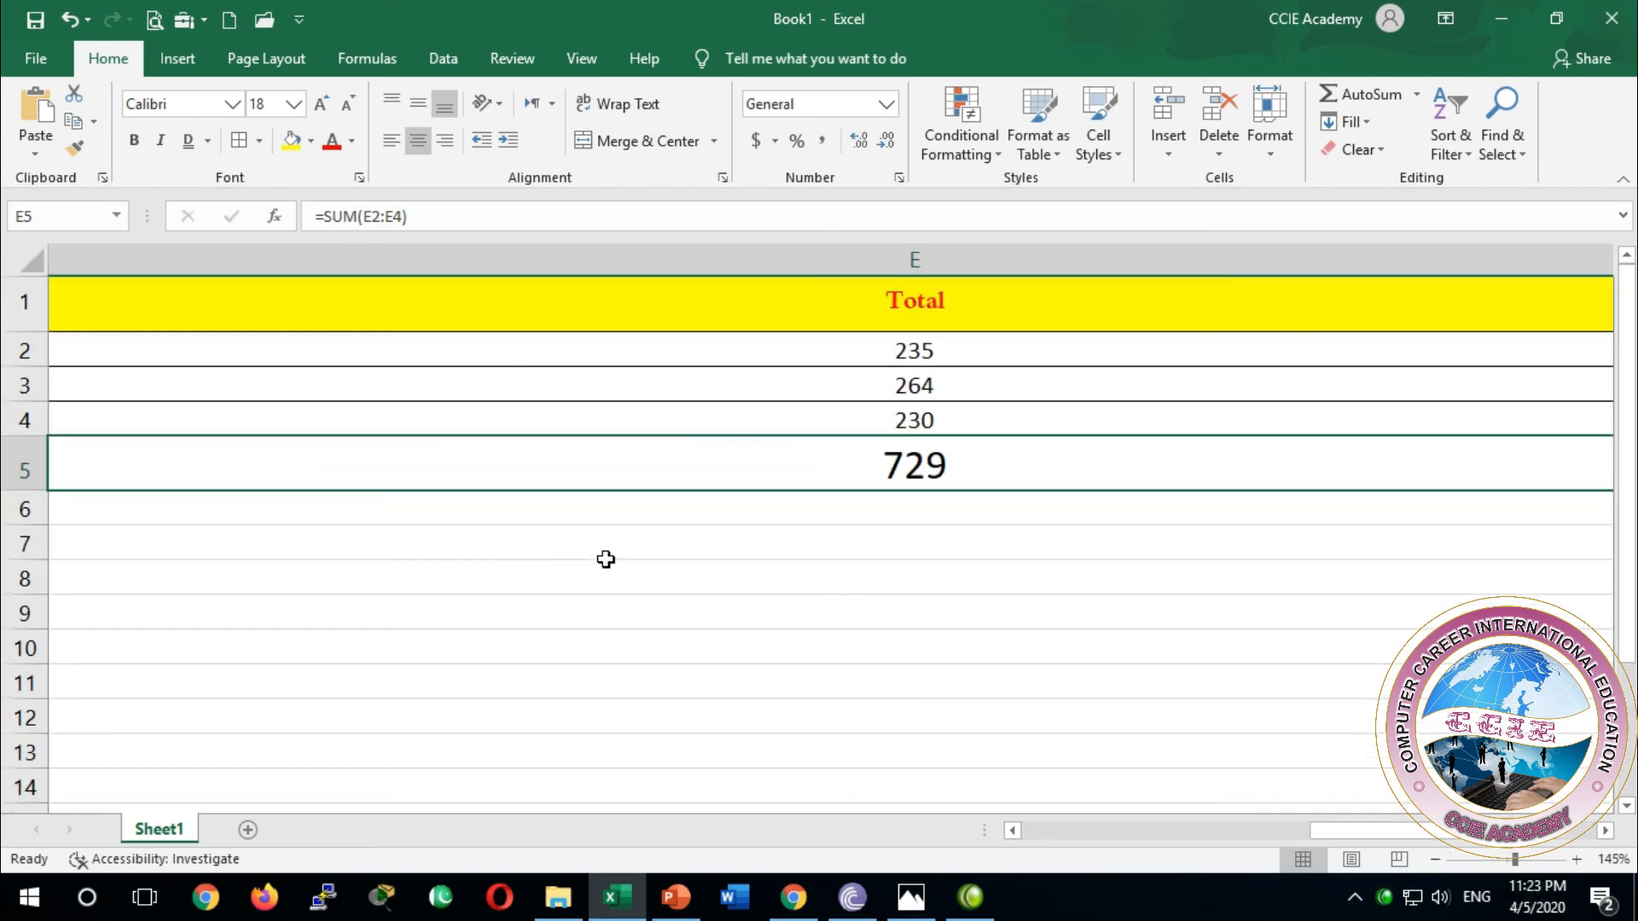
{"action": "scroll", "coordinate": [606, 560], "scroll_direction": "down", "scroll_amount": 3}
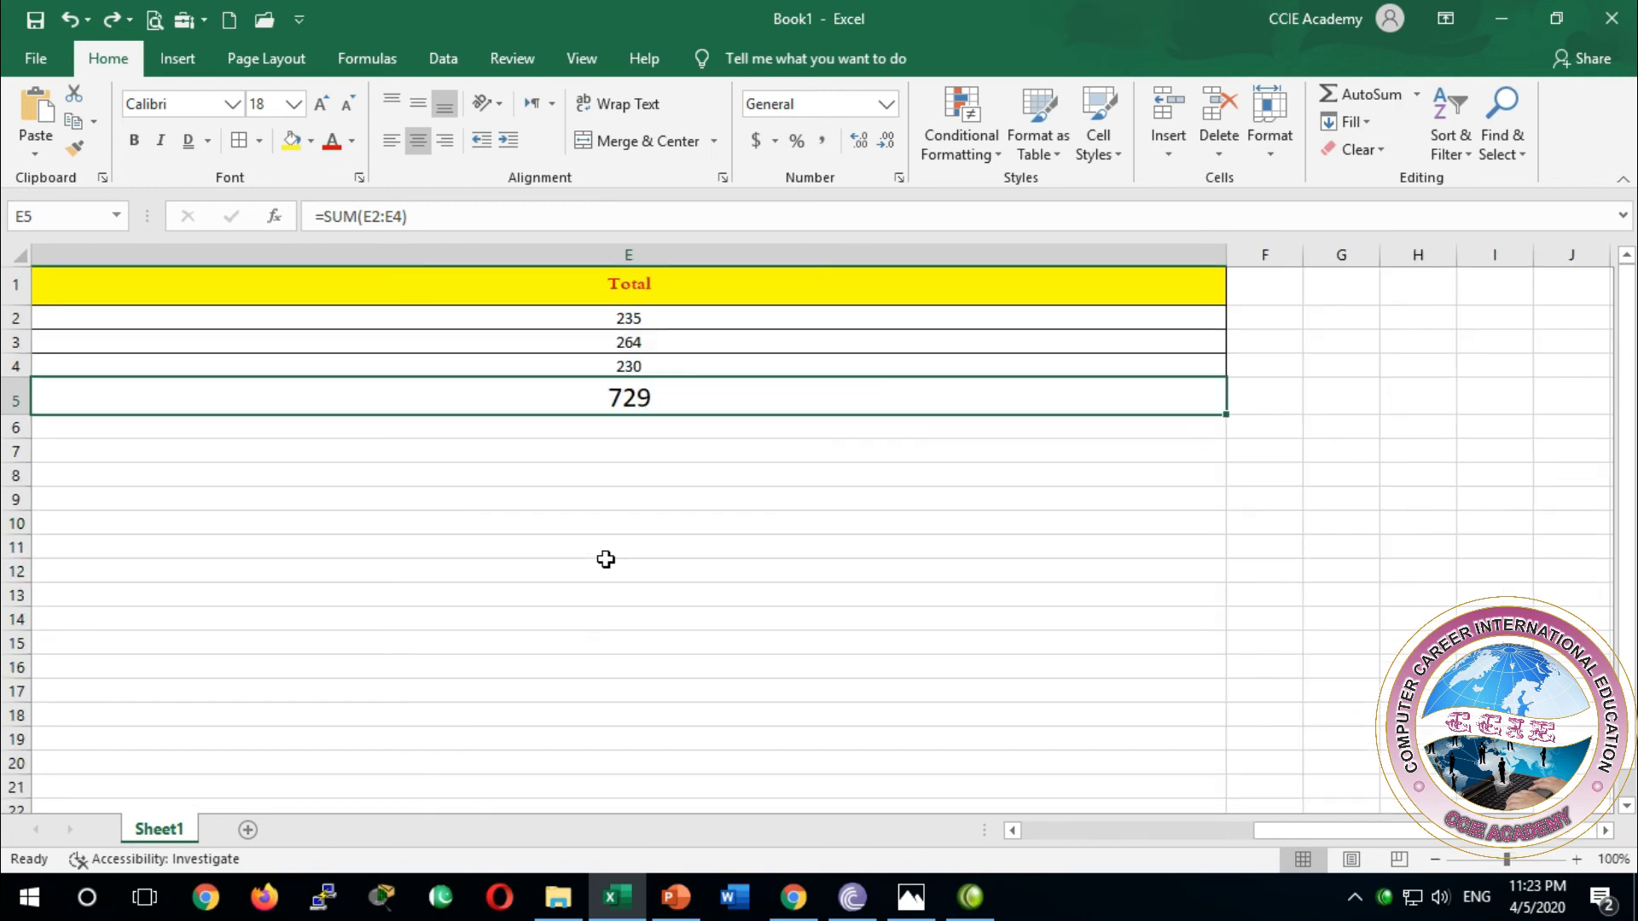
{"action": "scroll", "coordinate": [606, 559], "scroll_direction": "up", "scroll_amount": 3}
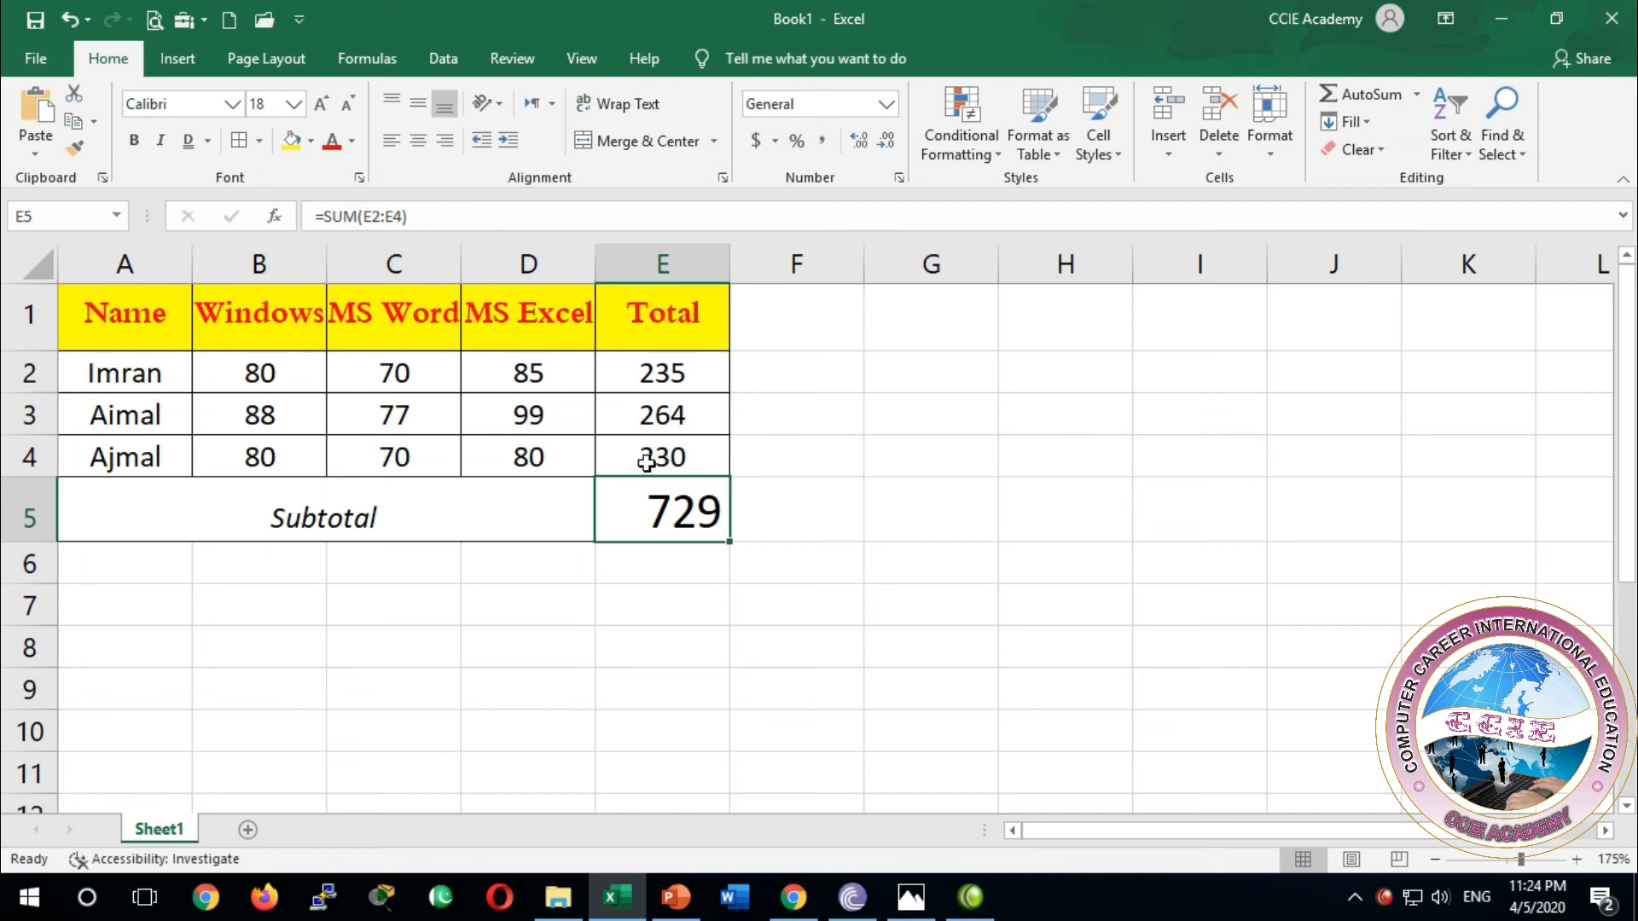
Increase the font size of the totals in E2:E4 to 16, shrink it in steps, and enlarge it again to 12
{"action": "left_click_drag", "start_coordinate": [647, 459], "coordinate": [632, 383]}
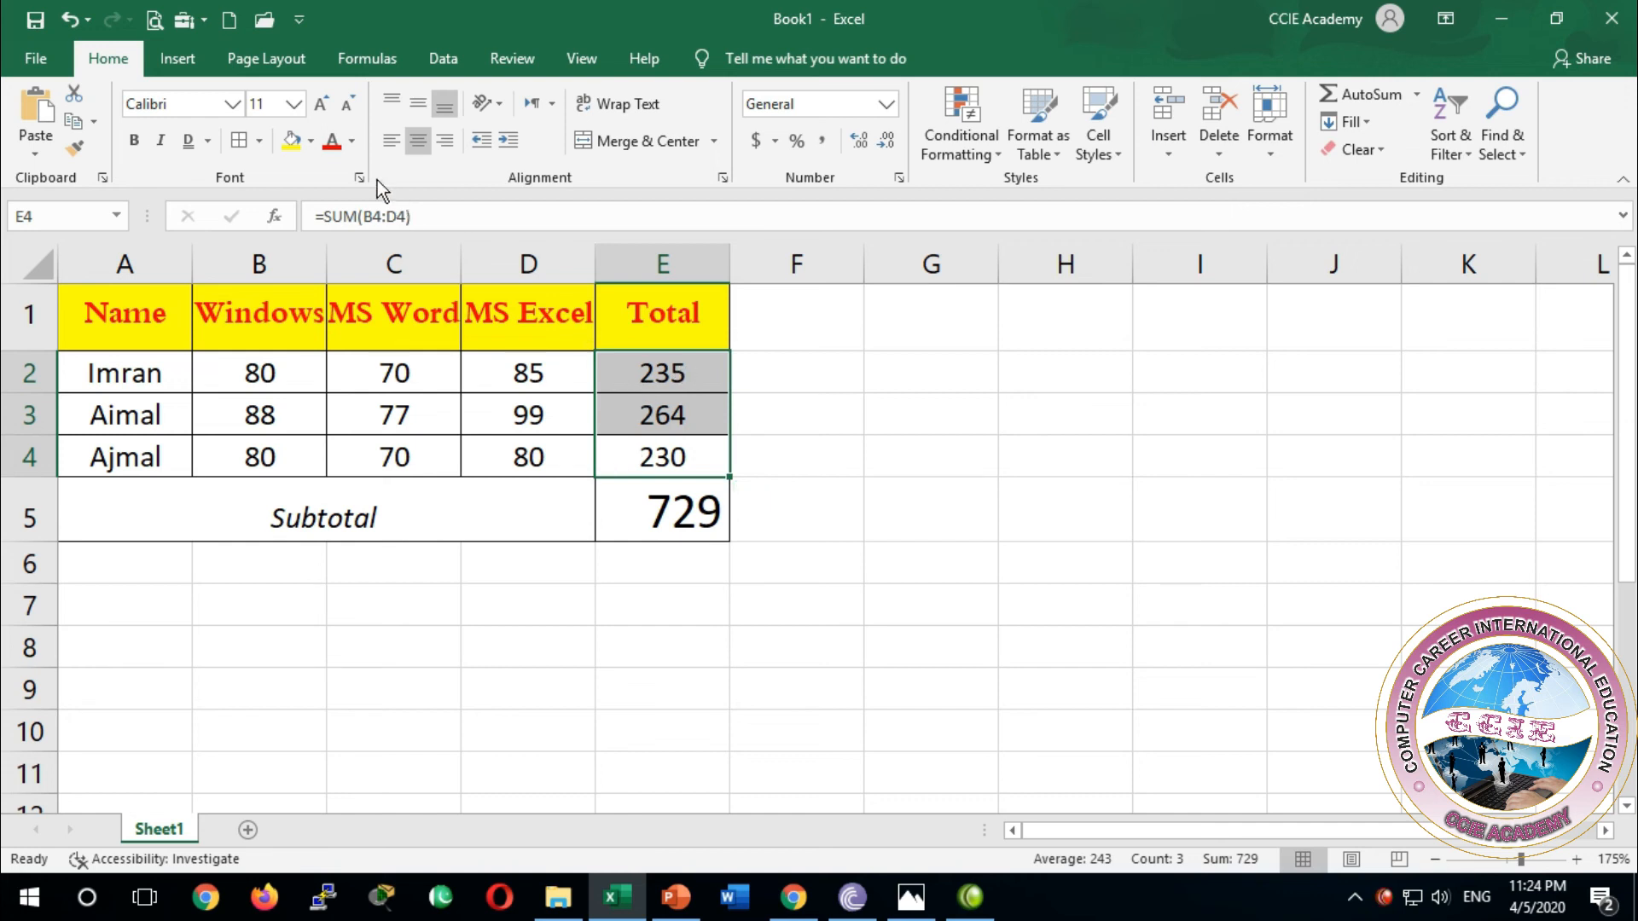
{"action": "left_click", "coordinate": [324, 106]}
{"action": "left_click", "coordinate": [325, 106]}
{"action": "left_click", "coordinate": [324, 106]}
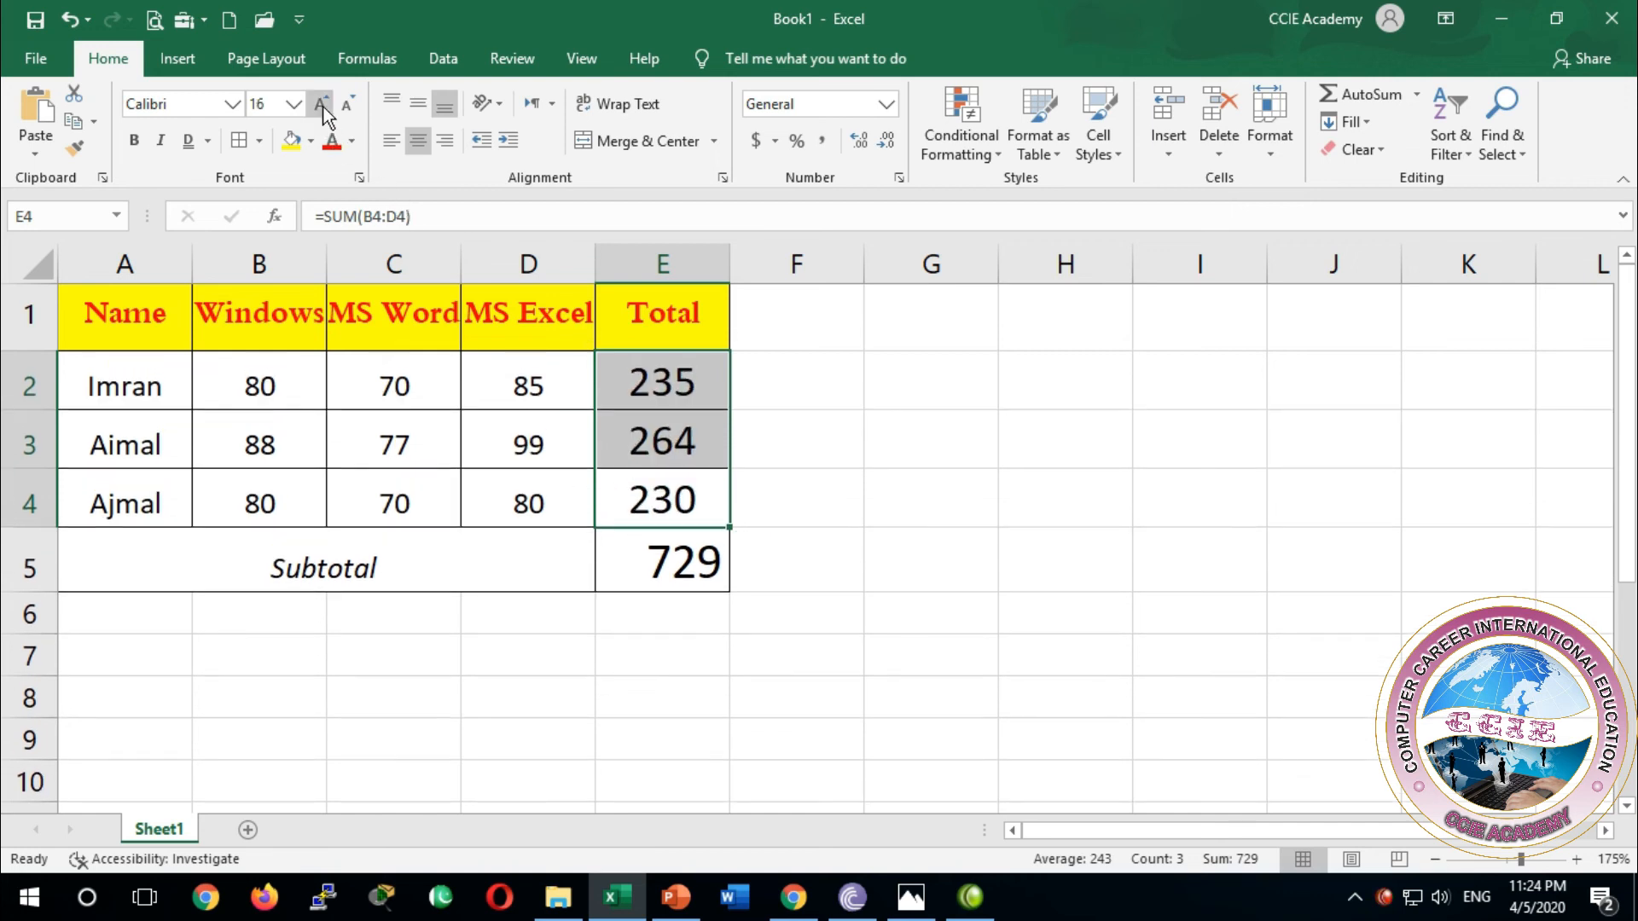
{"action": "left_click", "coordinate": [343, 104]}
{"action": "left_click", "coordinate": [343, 104]}
{"action": "left_click", "coordinate": [343, 104]}
{"action": "left_click", "coordinate": [343, 104]}
{"action": "left_click", "coordinate": [343, 104]}
{"action": "left_click", "coordinate": [326, 109]}
{"action": "left_click", "coordinate": [326, 109]}
{"action": "left_click", "coordinate": [326, 109]}
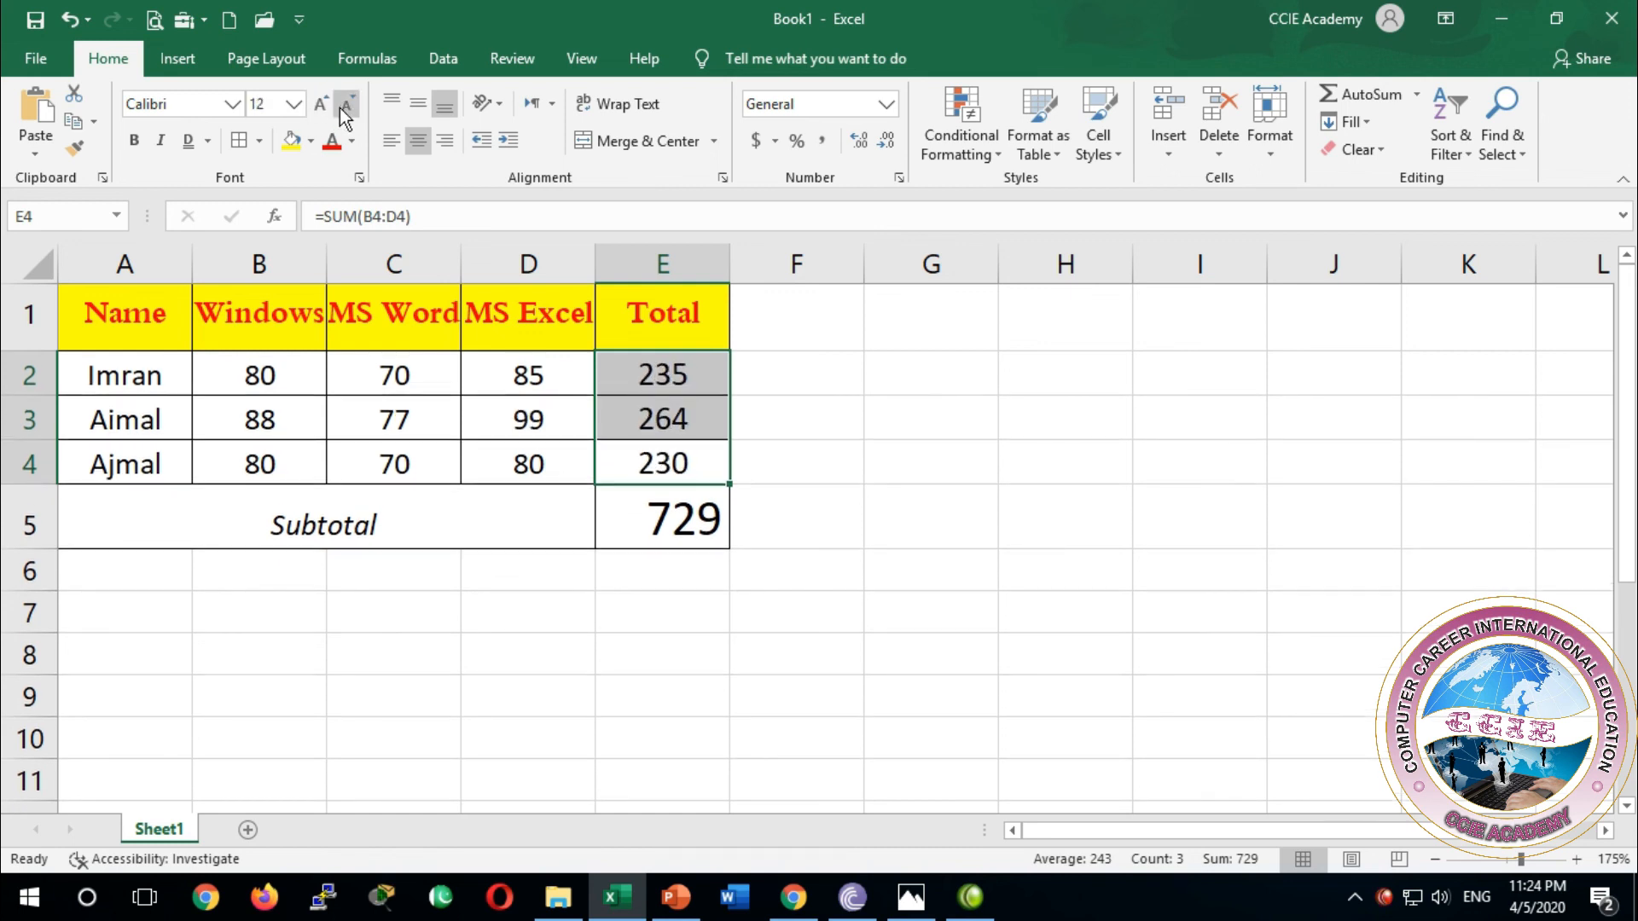
Alternately shrink and enlarge the font of the totals in E2:E4 in single size steps, ending at 12
{"action": "left_click", "coordinate": [341, 108]}
{"action": "left_click", "coordinate": [321, 105]}
{"action": "left_click", "coordinate": [341, 108]}
{"action": "left_click", "coordinate": [320, 105]}
{"action": "left_click", "coordinate": [346, 106]}
{"action": "left_click", "coordinate": [322, 103]}
{"action": "left_click", "coordinate": [346, 106]}
{"action": "left_click", "coordinate": [322, 103]}
{"action": "left_click", "coordinate": [322, 103]}
{"action": "left_click", "coordinate": [345, 105]}
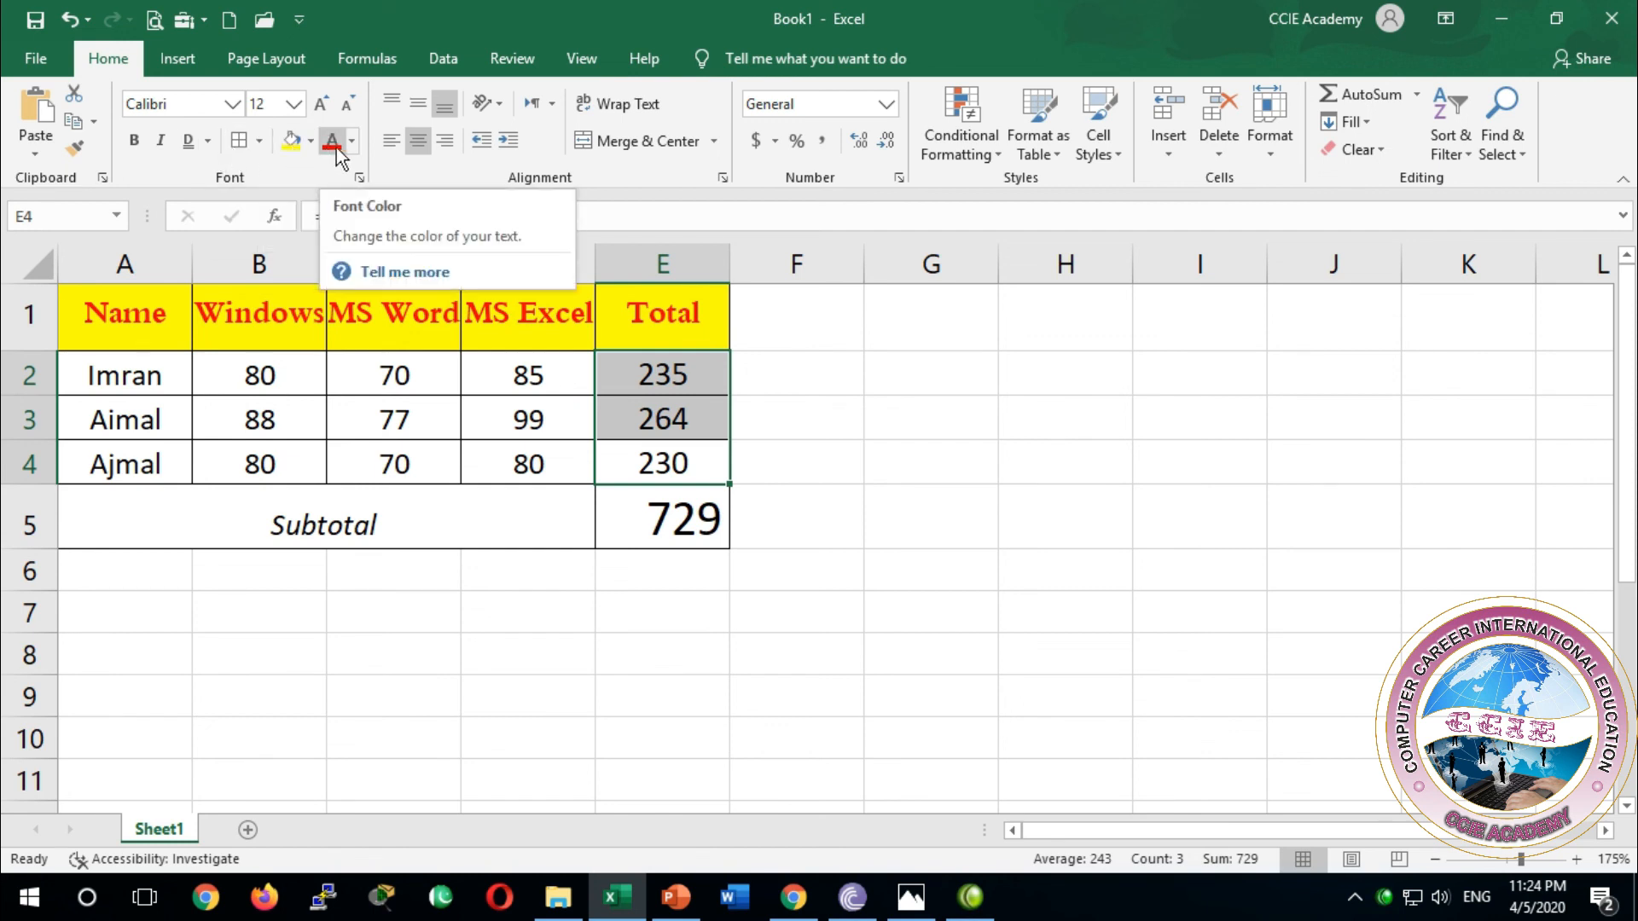
{"action": "left_click", "coordinate": [749, 417]}
{"action": "left_click", "coordinate": [635, 411]}
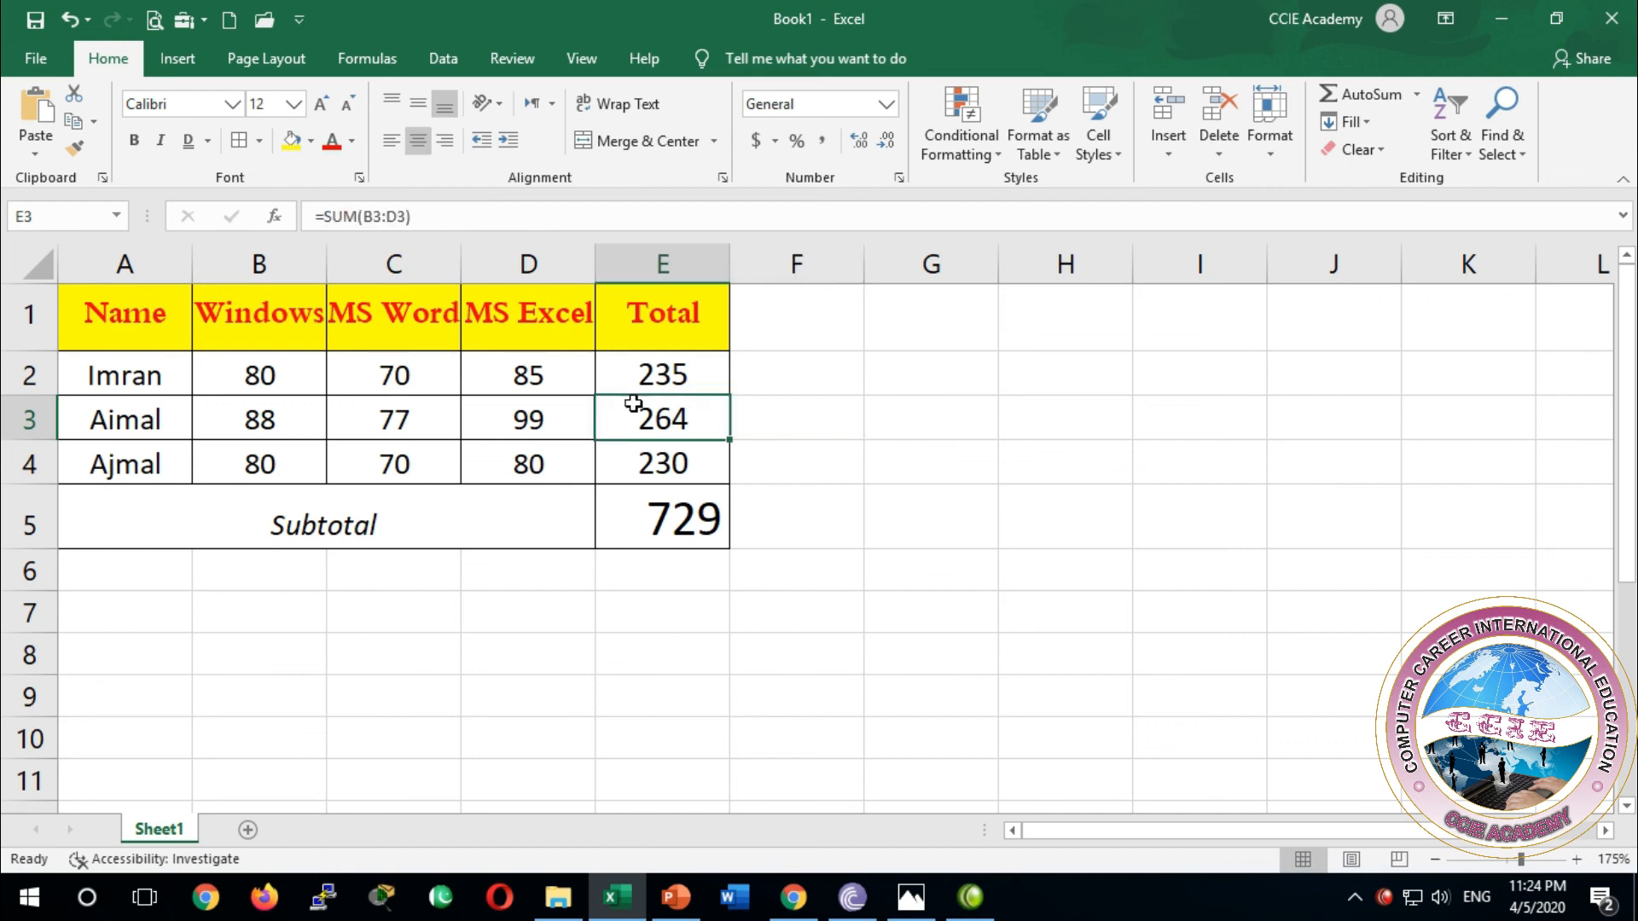
{"action": "left_click", "coordinate": [513, 385]}
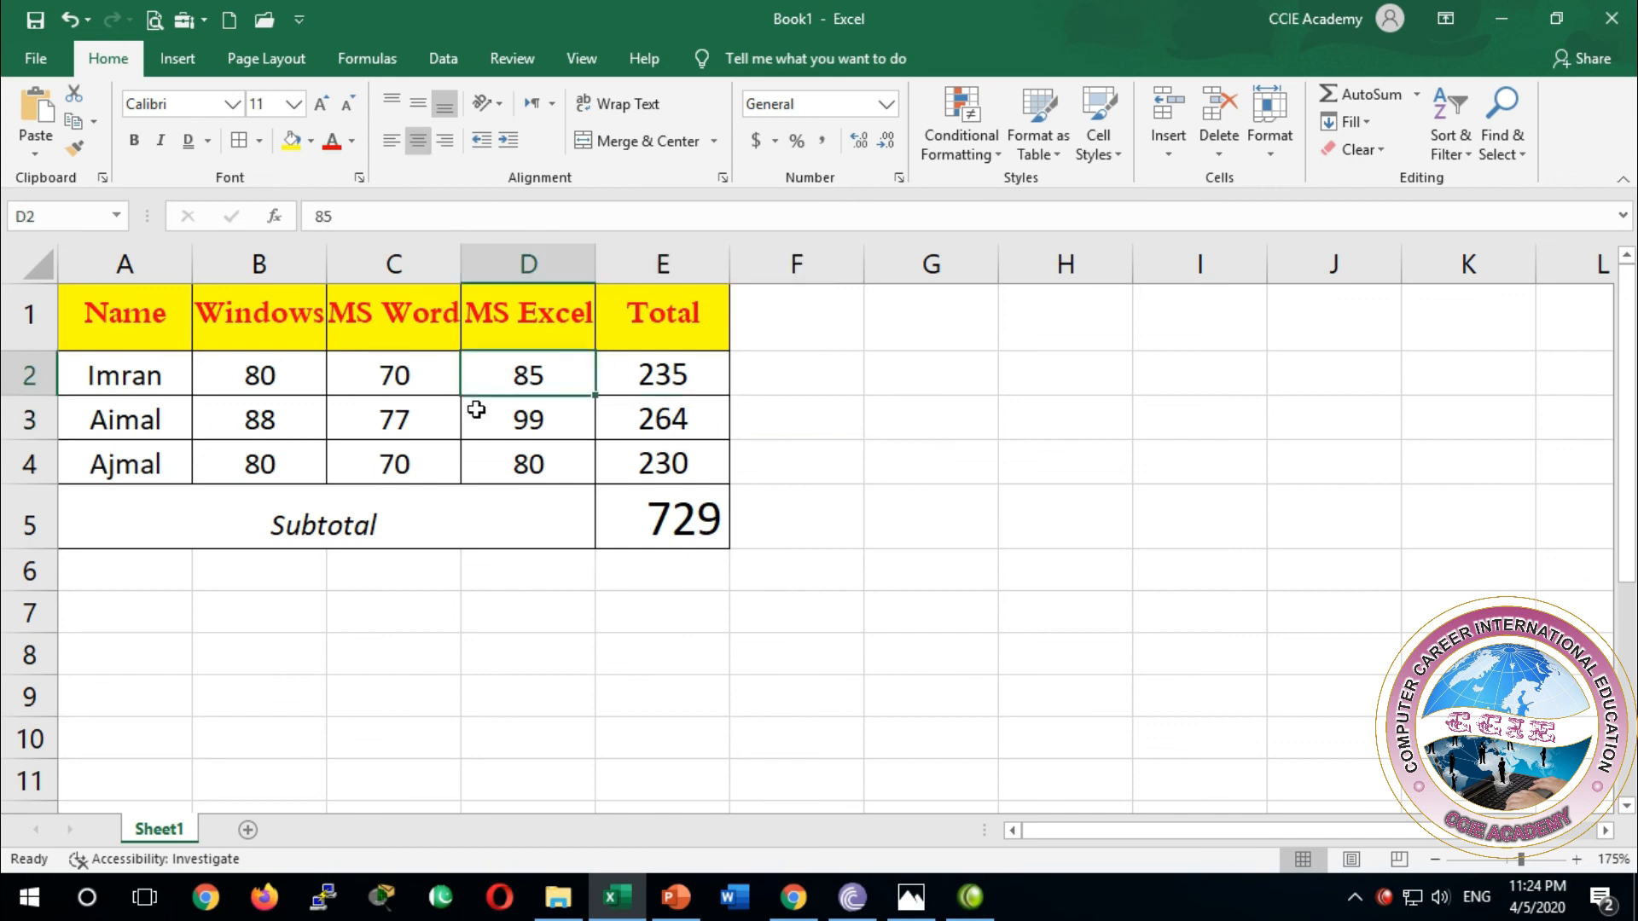
{"action": "left_click", "coordinate": [432, 418]}
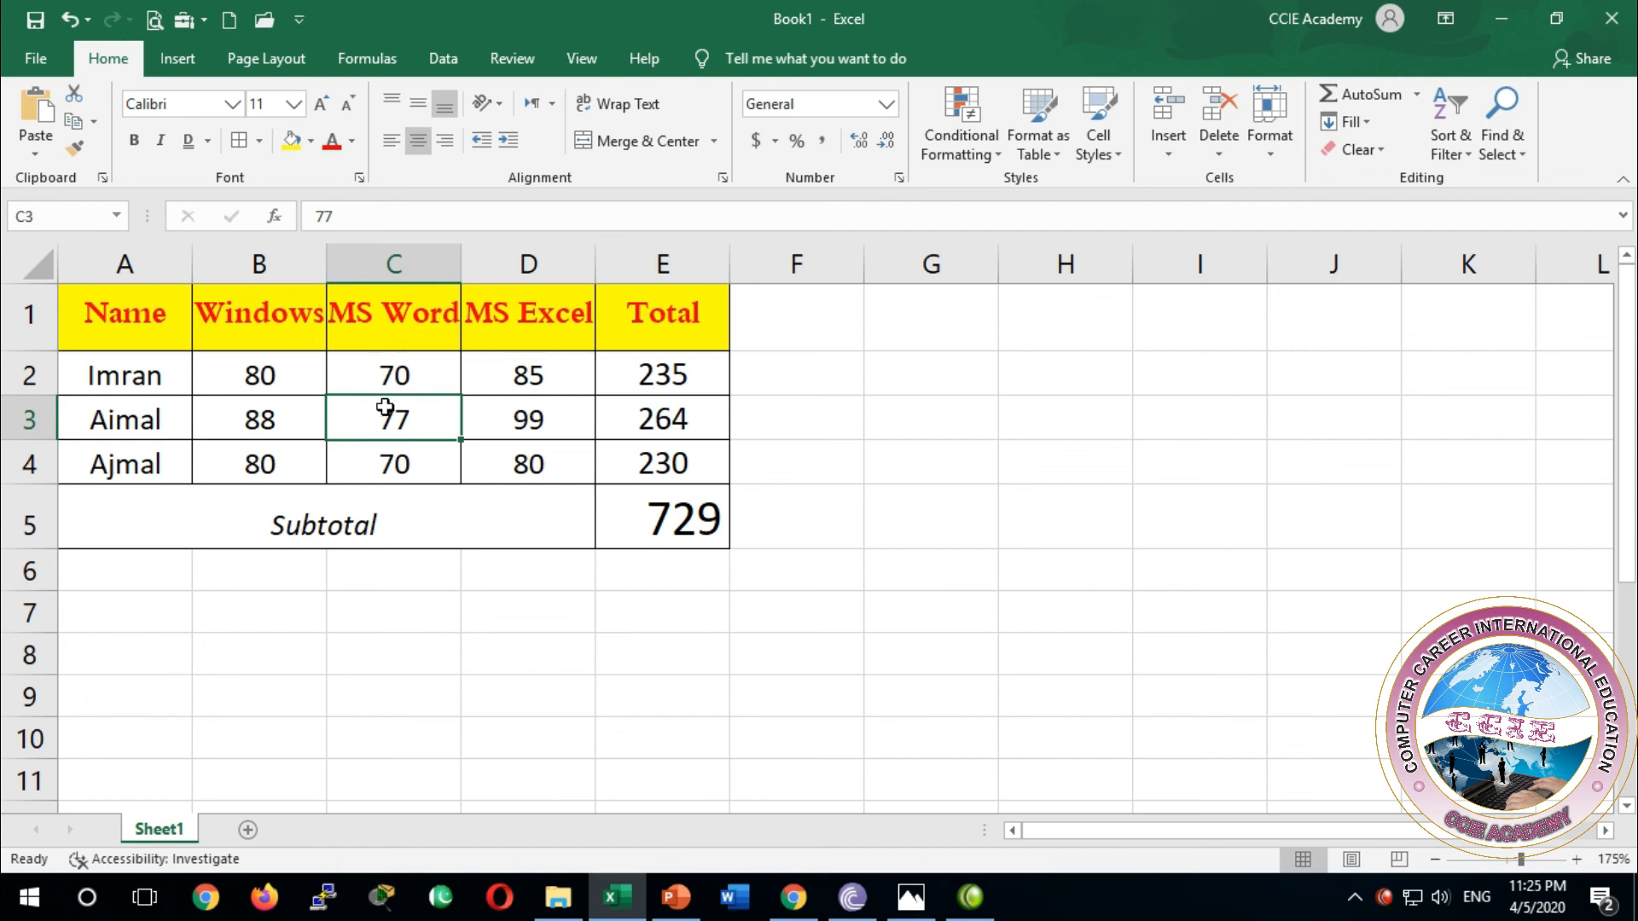
{"action": "left_click_drag", "start_coordinate": [168, 314], "coordinate": [660, 315]}
{"action": "left_click", "coordinate": [837, 458]}
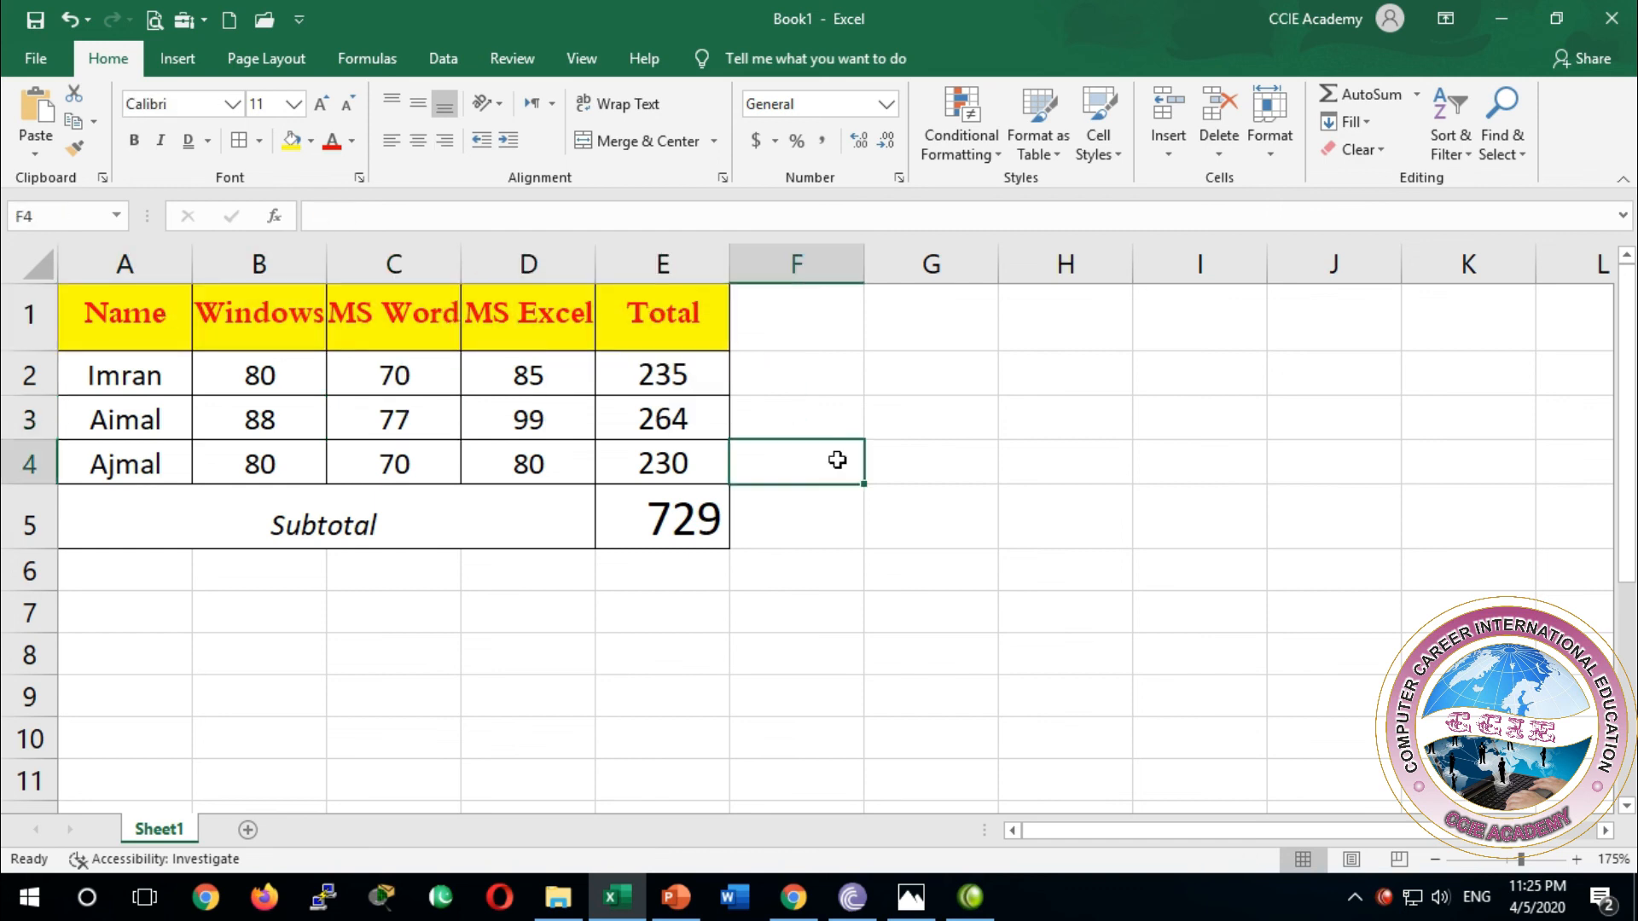